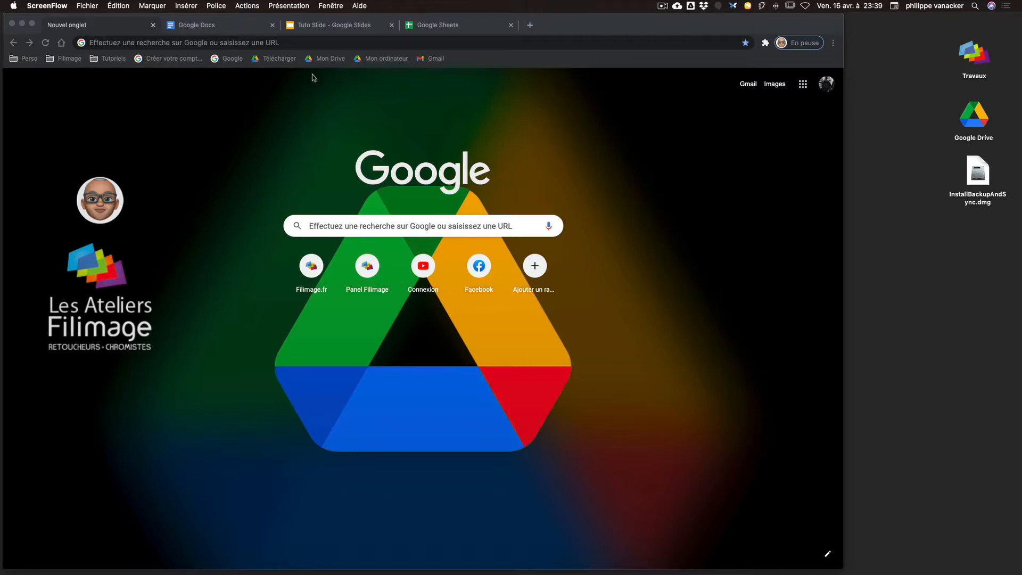
View the Google account creation page and highlight its accounts.google.com address
{"action": "left_click", "coordinate": [168, 61]}
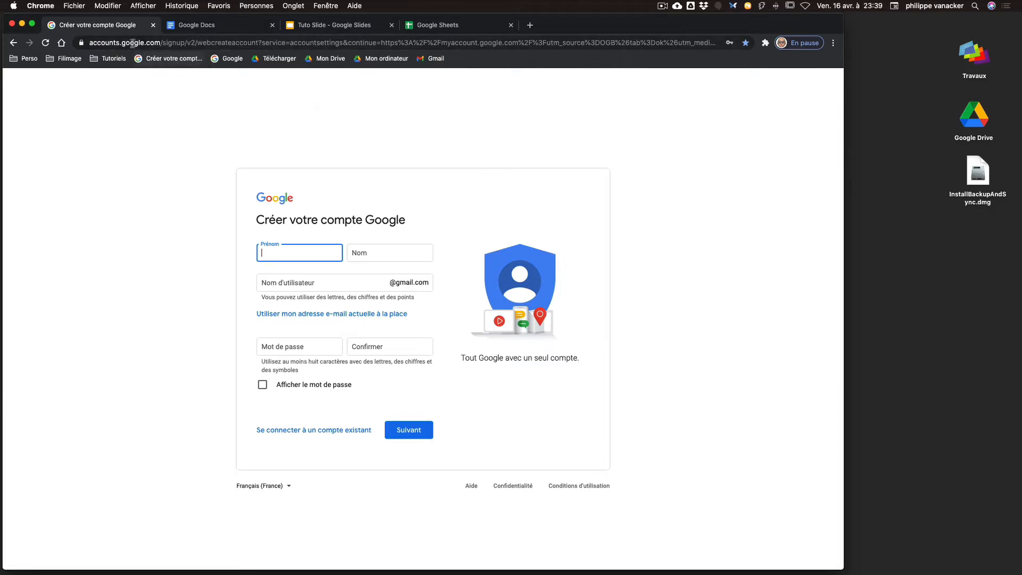
{"action": "left_click_drag", "start_coordinate": [160, 43], "coordinate": [88, 44]}
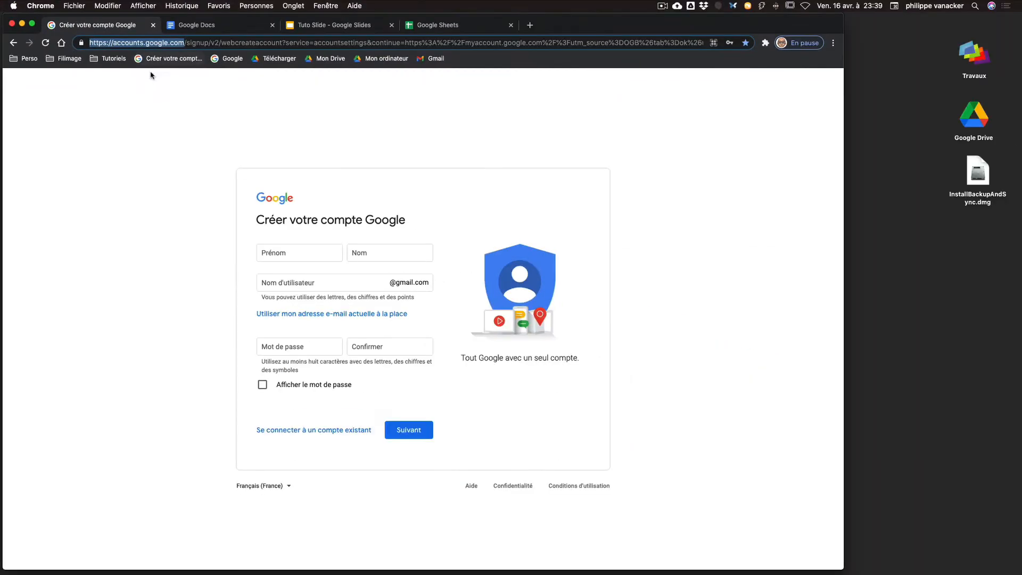
Go to the Google home page, view the Gmail inbox and return to the home page
{"action": "left_click", "coordinate": [232, 59]}
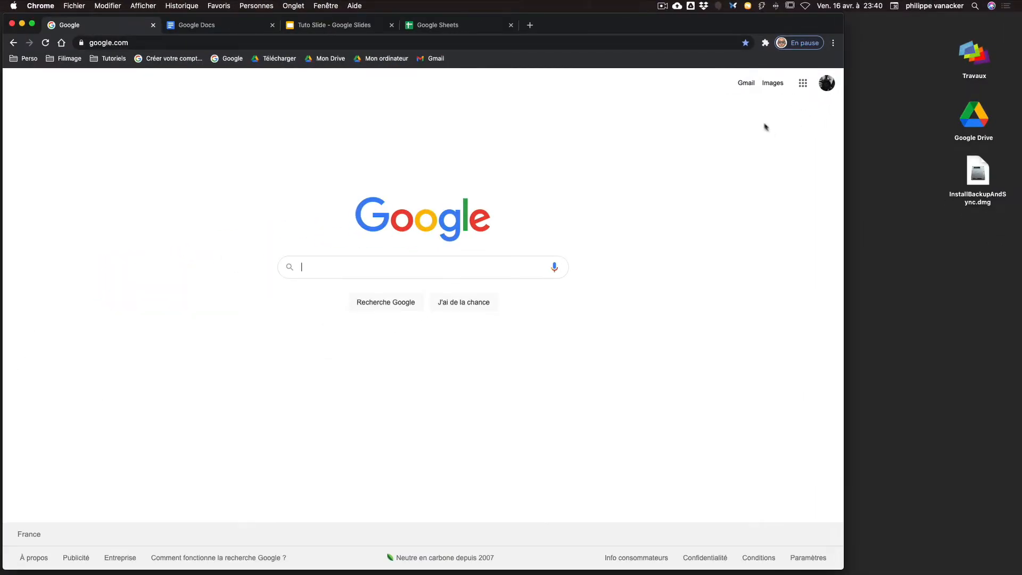
{"action": "left_click", "coordinate": [746, 83]}
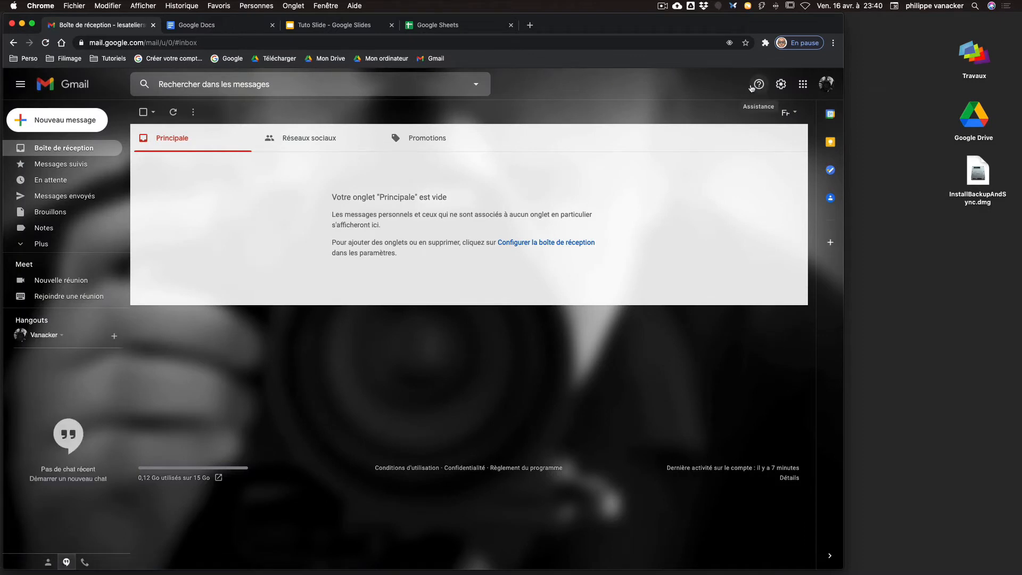
{"action": "left_click", "coordinate": [14, 43]}
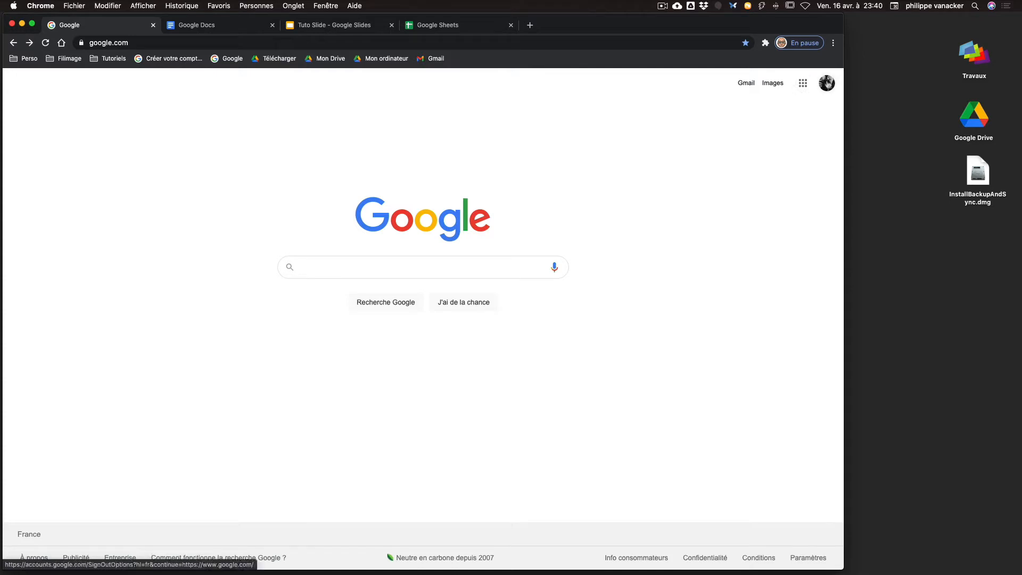
Rearrange the first row of the Google apps launcher into the order Drive, Compte, Gmail
{"action": "left_click", "coordinate": [800, 83]}
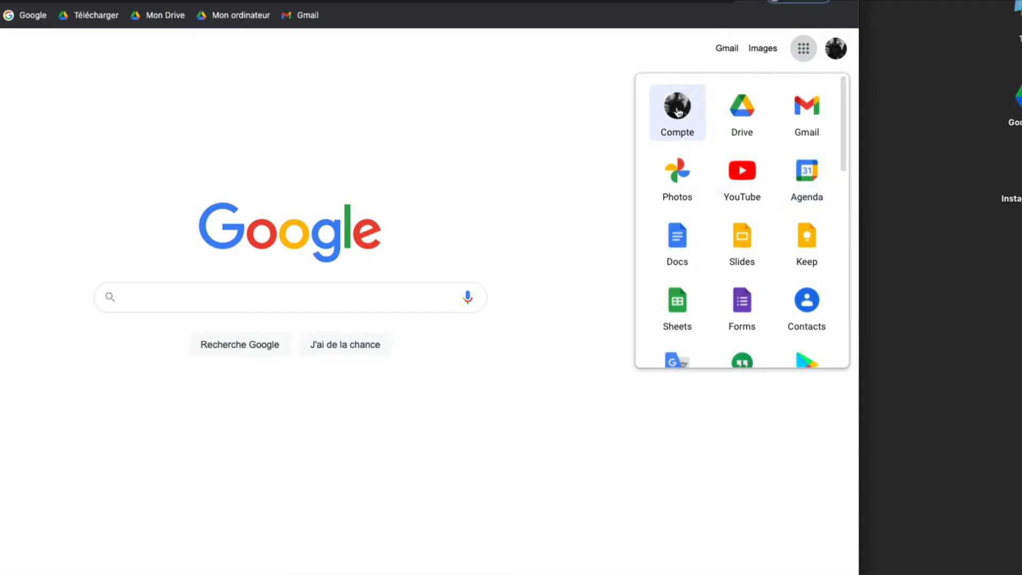
{"action": "left_click_drag", "start_coordinate": [677, 112], "coordinate": [745, 109]}
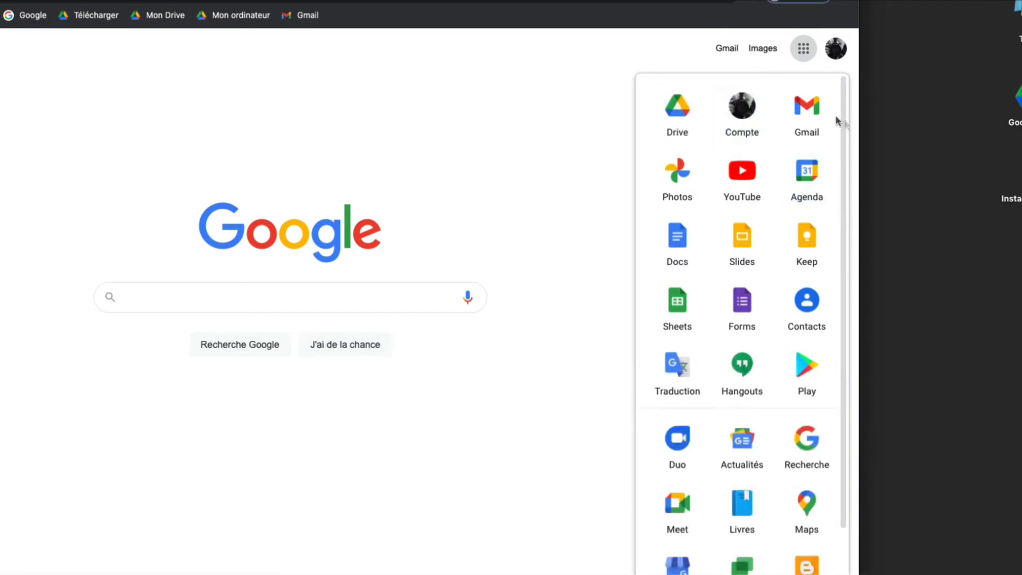
{"action": "left_click_drag", "start_coordinate": [815, 114], "coordinate": [683, 109]}
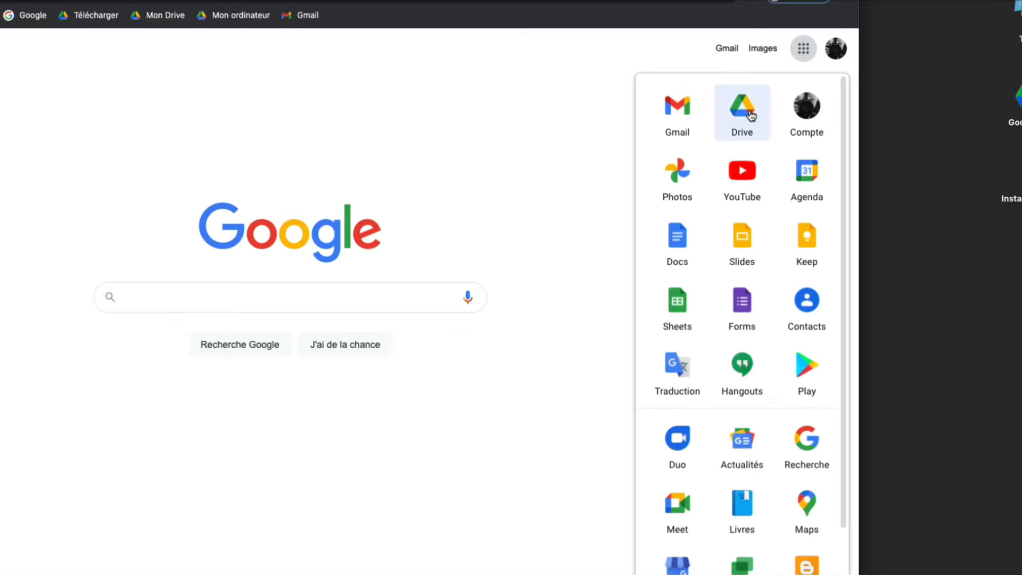
{"action": "left_click_drag", "start_coordinate": [761, 114], "coordinate": [683, 110]}
{"action": "left_click_drag", "start_coordinate": [806, 107], "coordinate": [747, 109]}
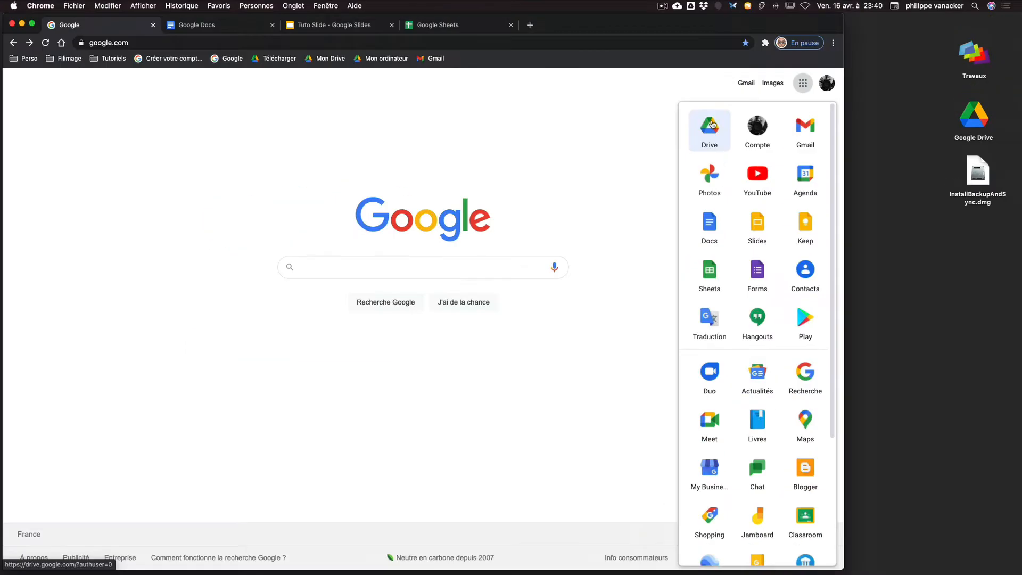
Open Google Drive and expand Mon Drive, Ordinateurs and Mon Mac Pro in the folder tree
{"action": "left_click", "coordinate": [709, 127]}
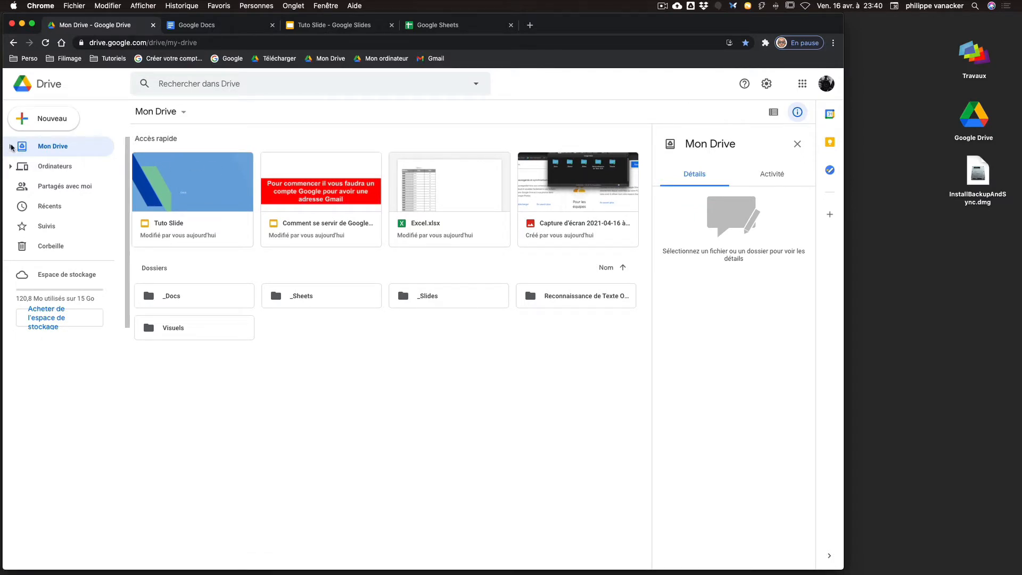
{"action": "left_click", "coordinate": [11, 147]}
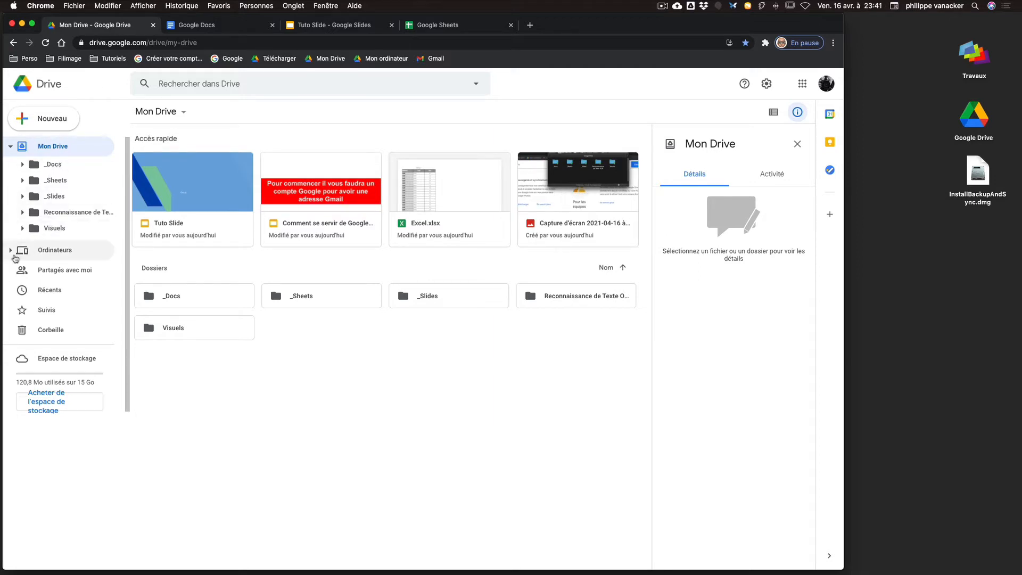
{"action": "left_click", "coordinate": [11, 252]}
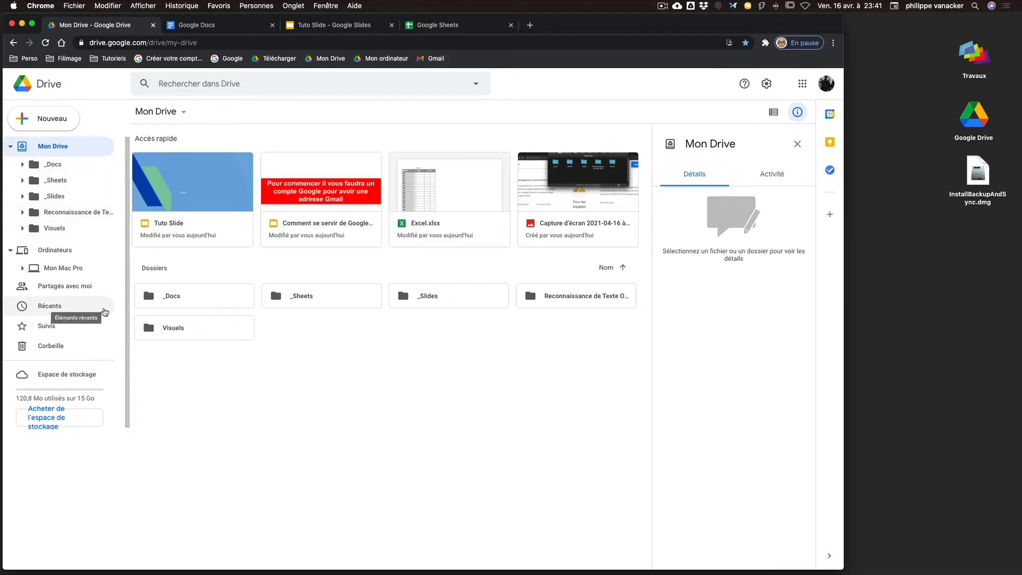
{"action": "left_click", "coordinate": [23, 269]}
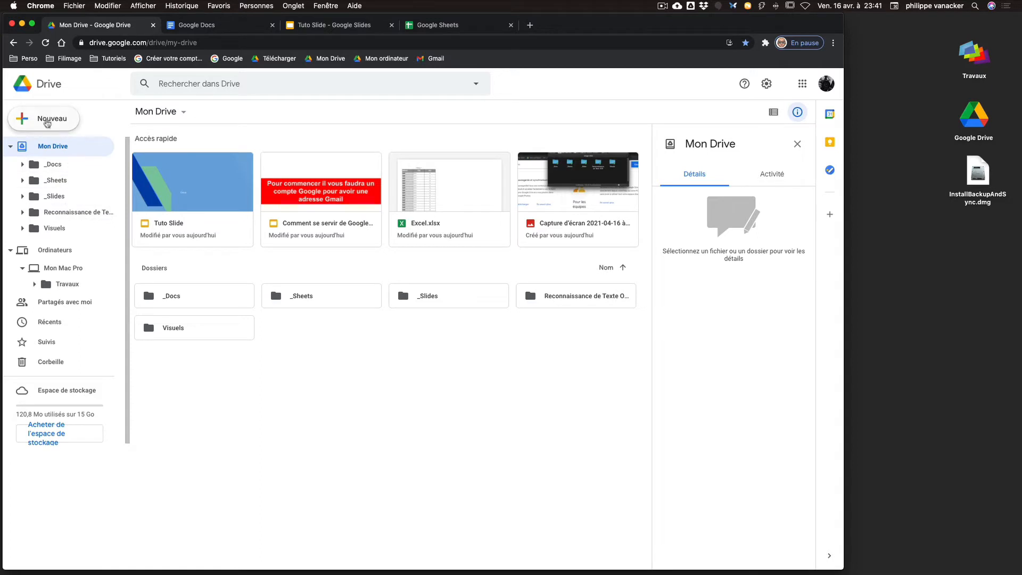
Create a new folder named "Tutoriels Drive" in Mon Drive
{"action": "left_click", "coordinate": [50, 122]}
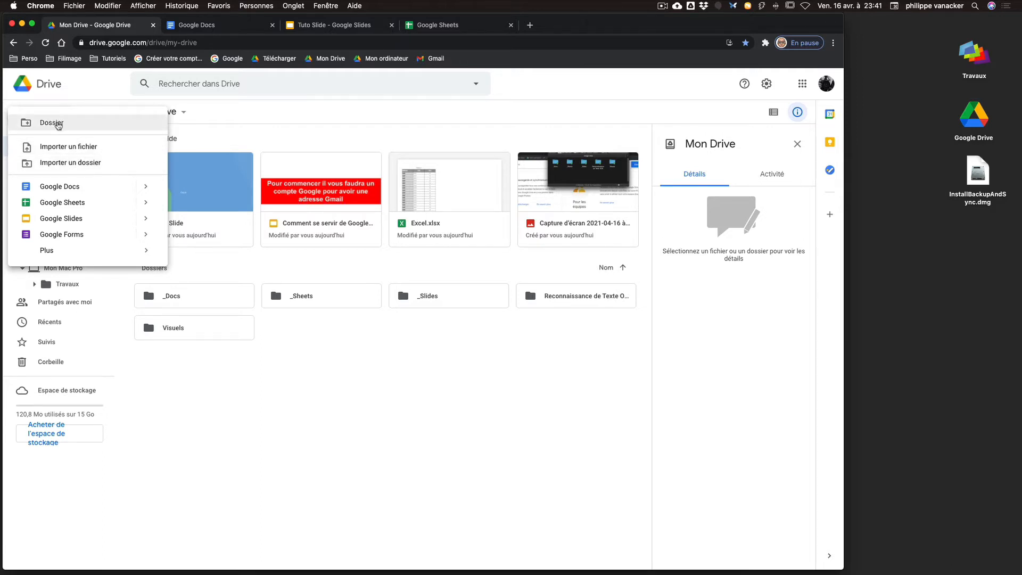
{"action": "left_click", "coordinate": [56, 124]}
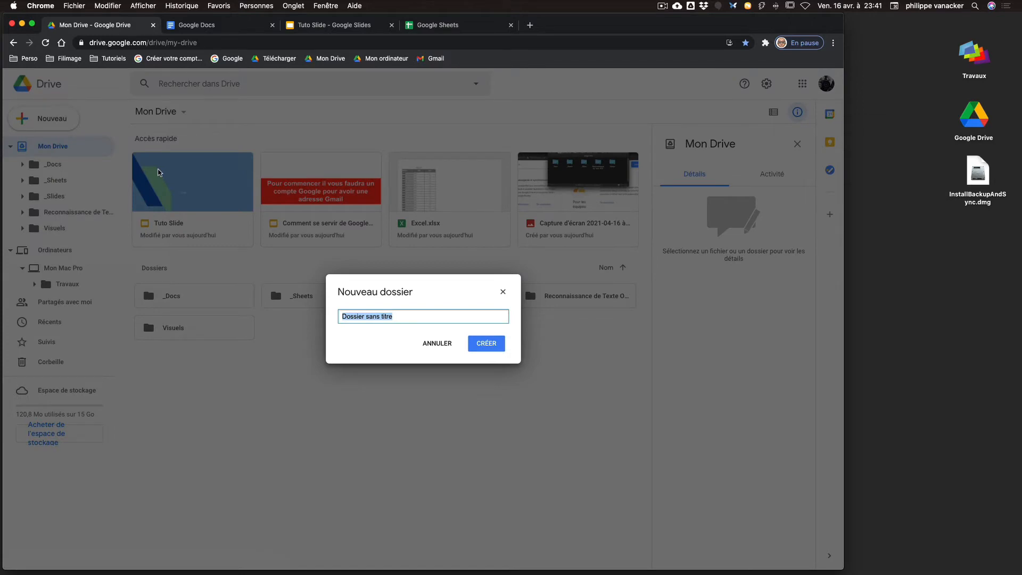
{"action": "type", "text": "Tutor"}
{"action": "type", "text": "iels DR"}
{"action": "key", "text": "BackSpace"}
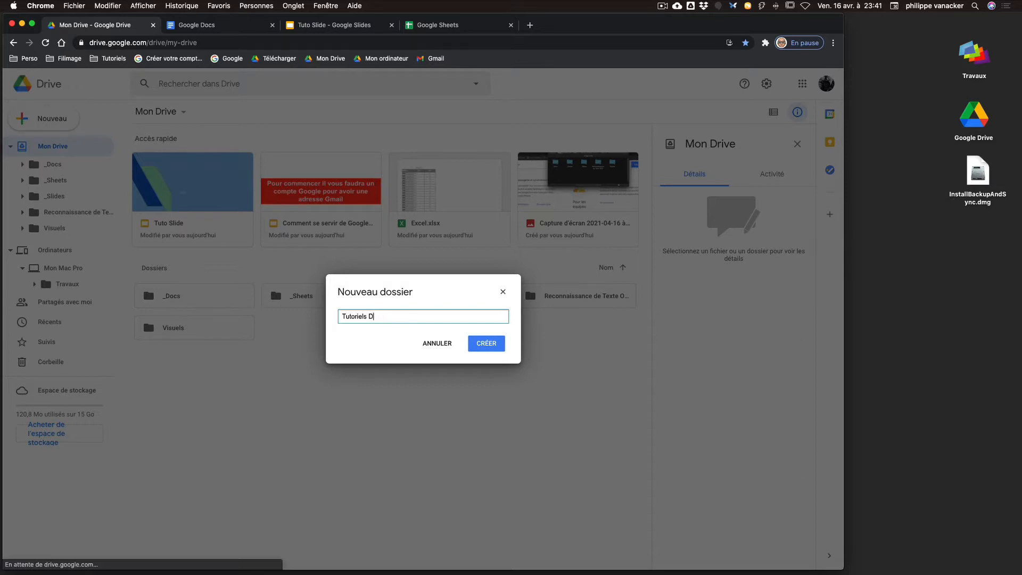
{"action": "type", "text": "rive"}
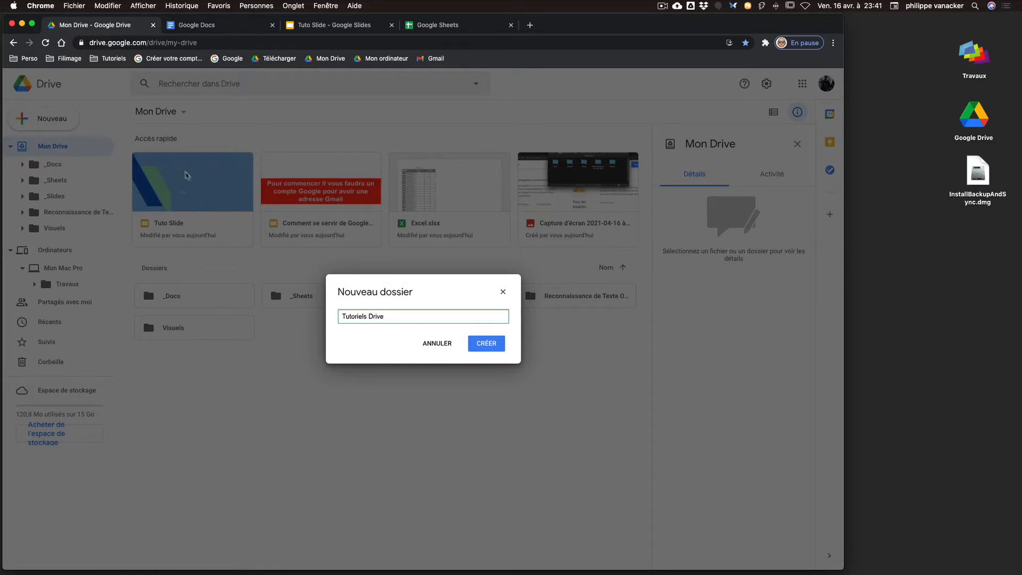
{"action": "left_click", "coordinate": [475, 342]}
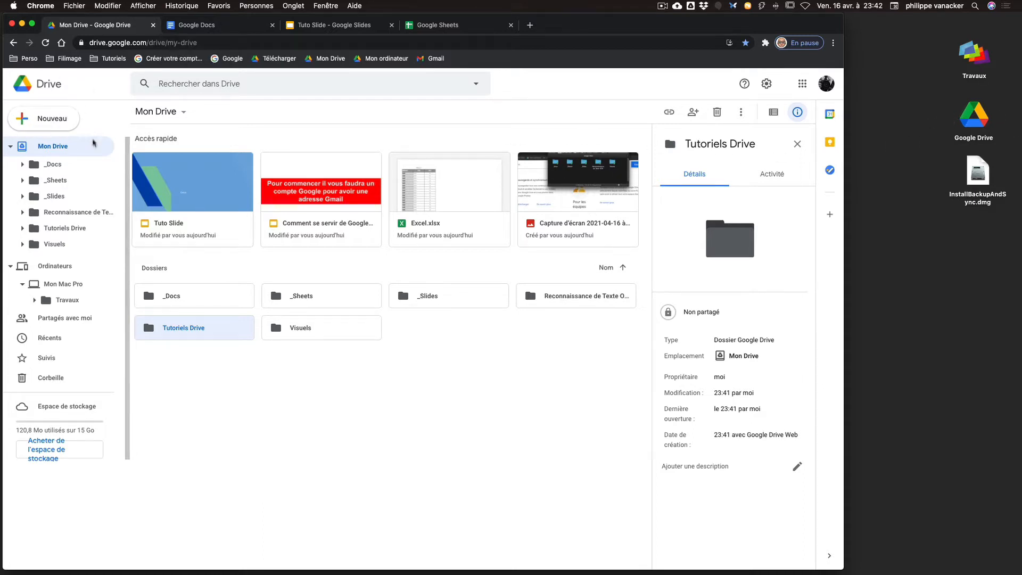
Upload google-drive filimage.jpg from the Visuels folder inside the desktop's Travaux folder into the Tutoriels Drive folder
{"action": "left_click", "coordinate": [75, 230]}
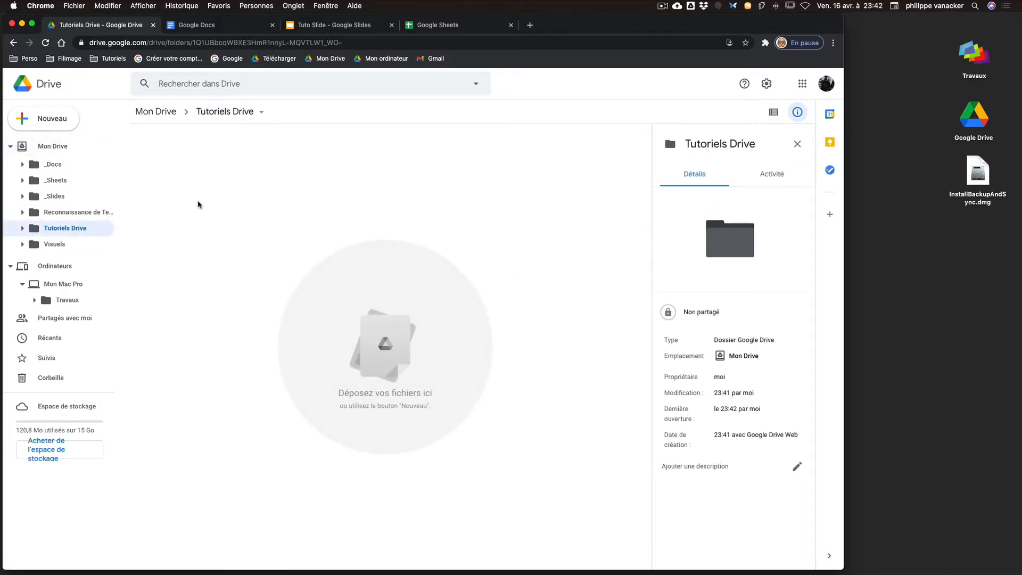
{"action": "double_click", "coordinate": [975, 56]}
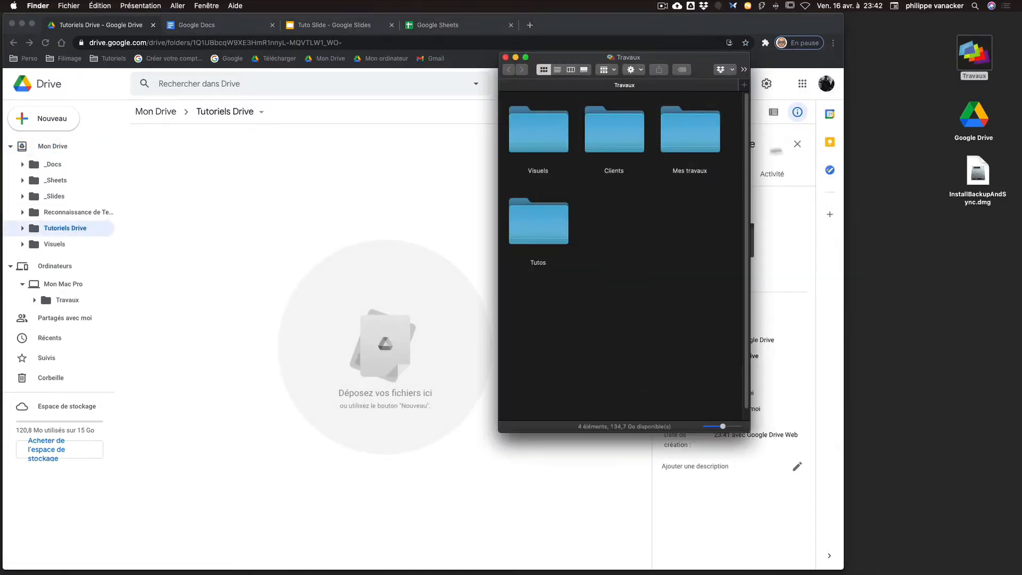
{"action": "double_click", "coordinate": [532, 144]}
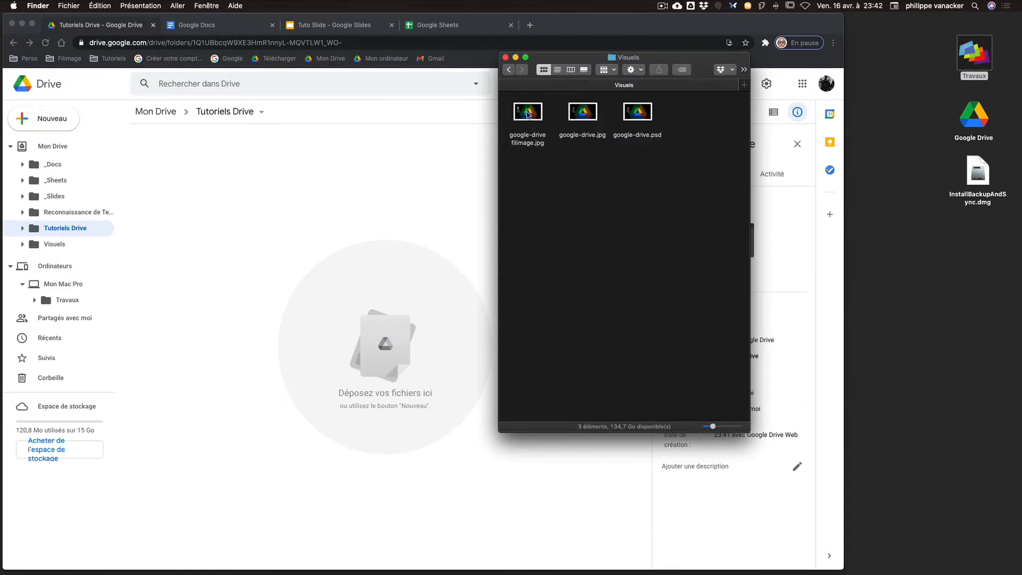
{"action": "left_click_drag", "start_coordinate": [528, 114], "coordinate": [216, 182]}
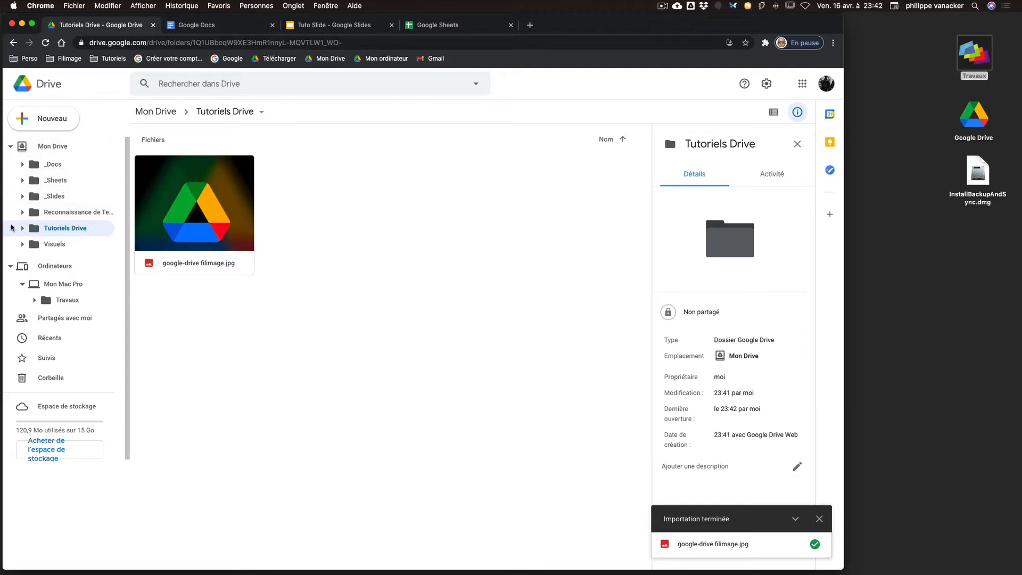
View the contents of the _Docs and _Sheets folders in Mon Drive
{"action": "left_click", "coordinate": [61, 169]}
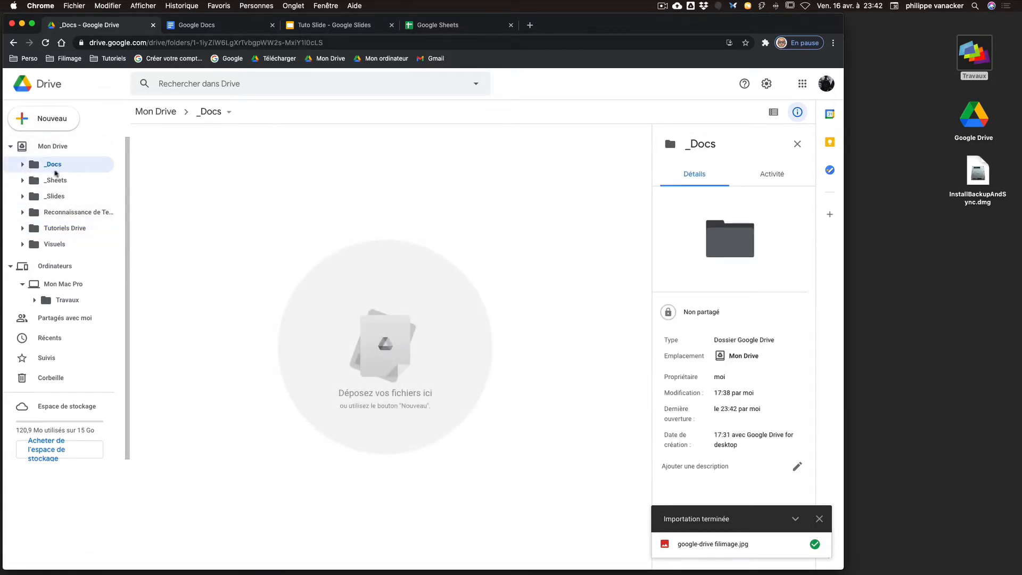
{"action": "left_click", "coordinate": [35, 182]}
{"action": "left_click_drag", "start_coordinate": [36, 182], "coordinate": [68, 198]}
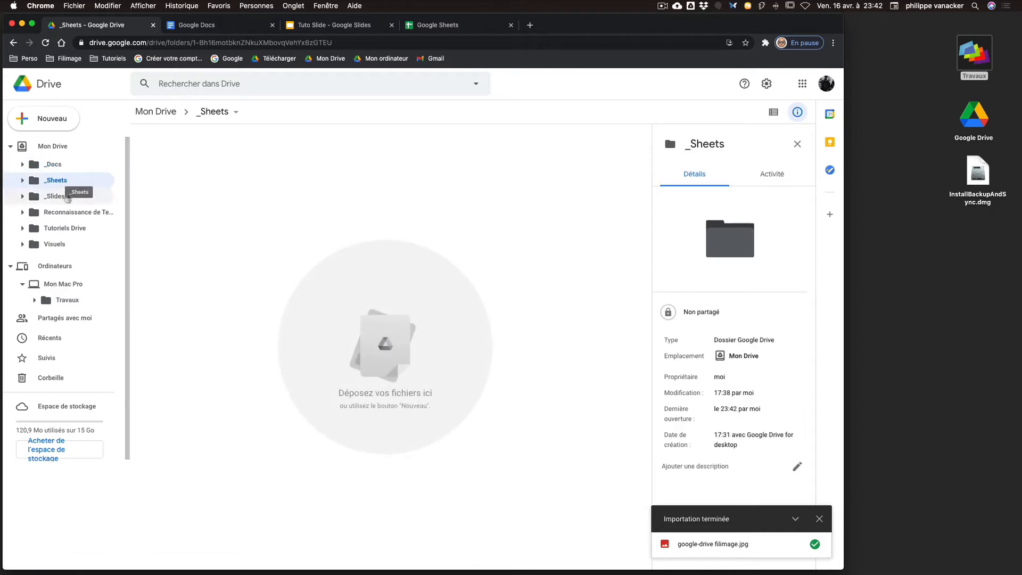
{"action": "left_click", "coordinate": [24, 182]}
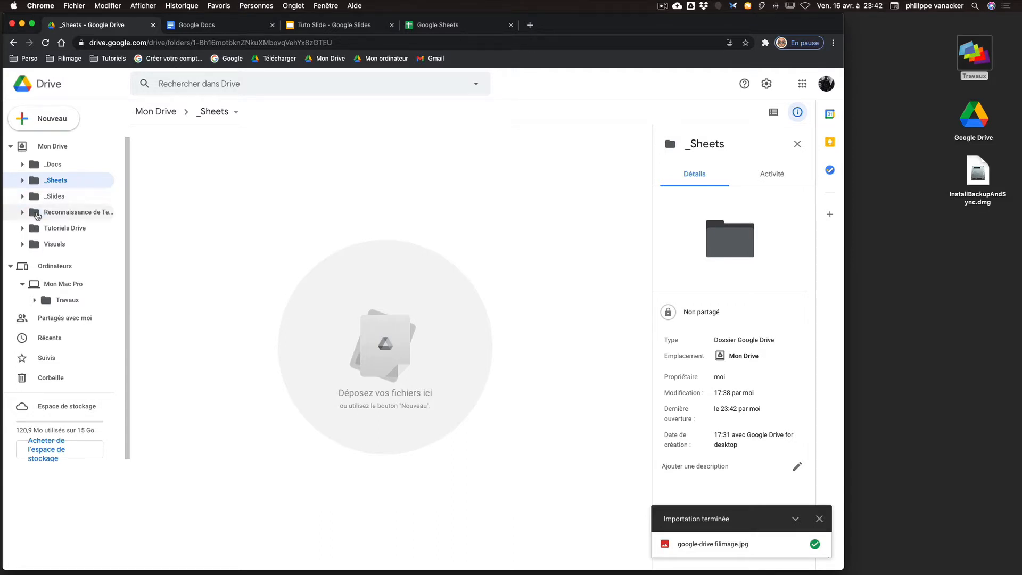
Rename the Reconnaissance de Texte OCR folder as "OCR"
{"action": "left_click", "coordinate": [58, 215]}
{"action": "right_click", "coordinate": [58, 215]}
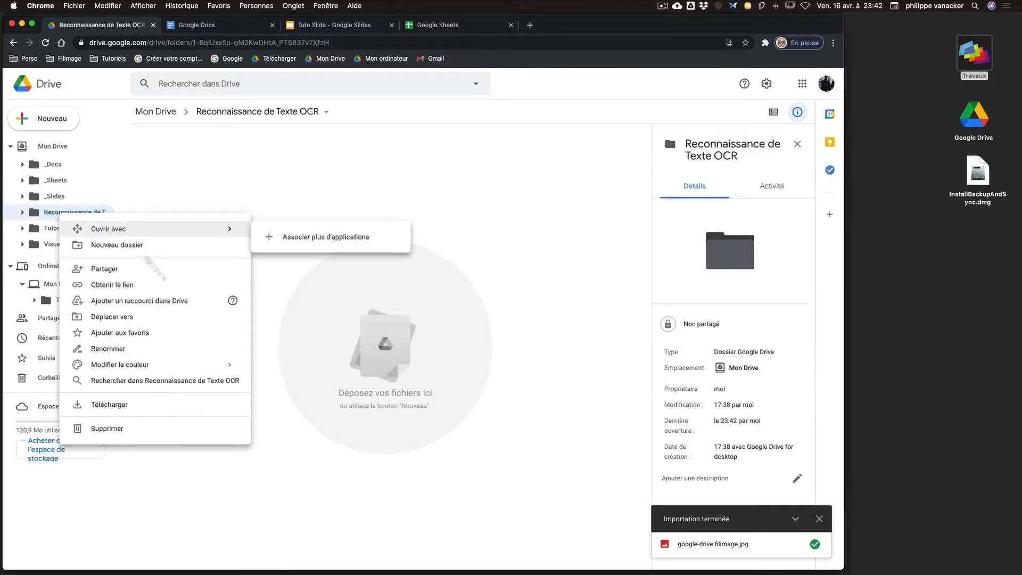
{"action": "left_click", "coordinate": [133, 350]}
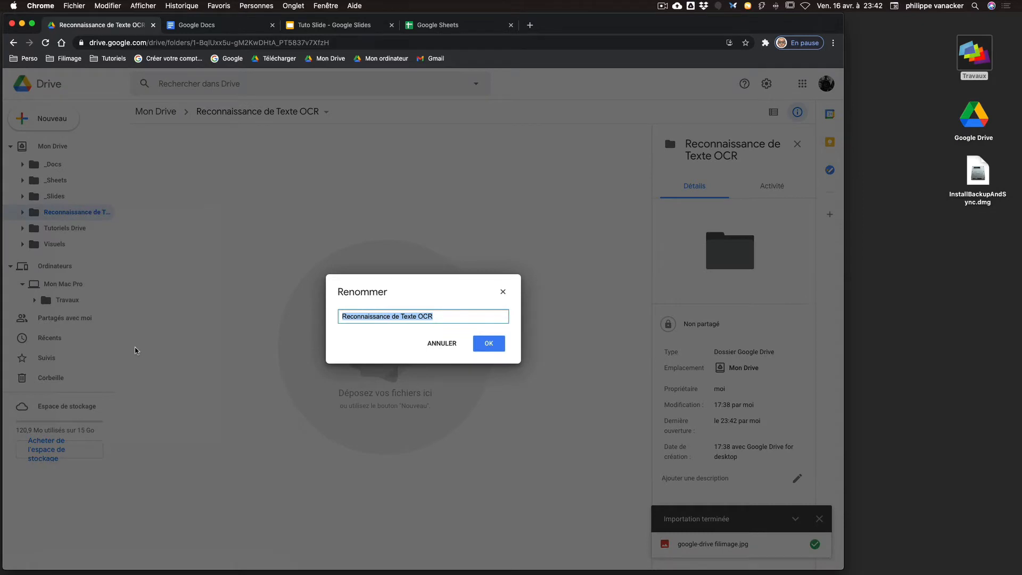
{"action": "type", "text": "O"}
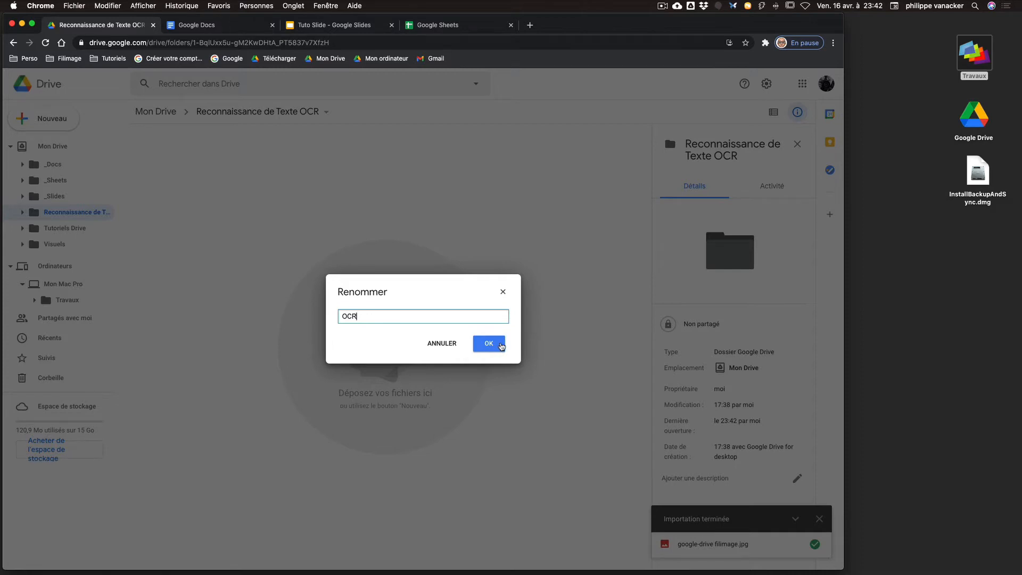
{"action": "left_click", "coordinate": [500, 345]}
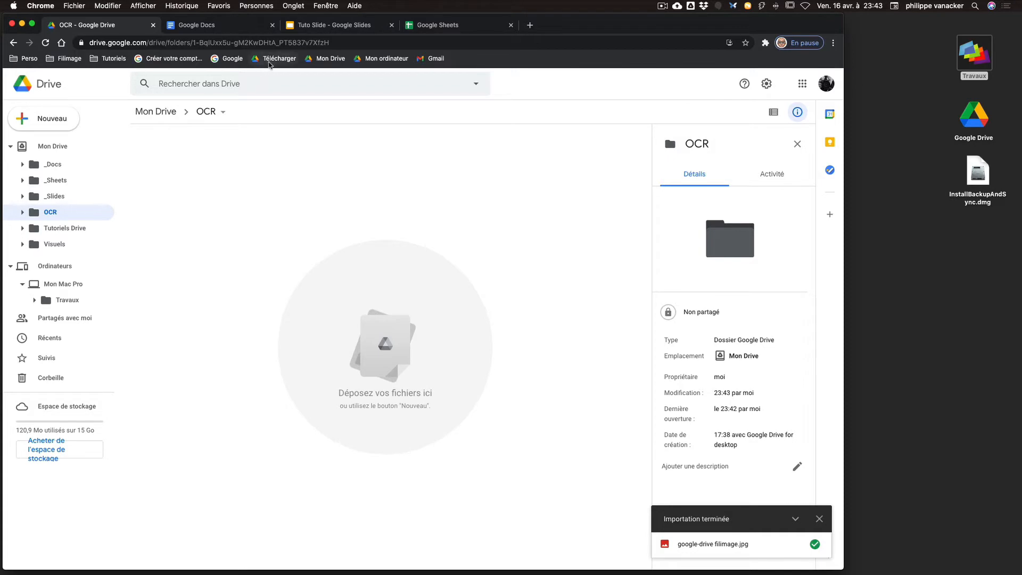
Find the Sauvegarde et synchronisation download for individuals on the Drive download page and locate its installer, InstallBackupAndSync.dmg, on the desktop
{"action": "left_click", "coordinate": [275, 57]}
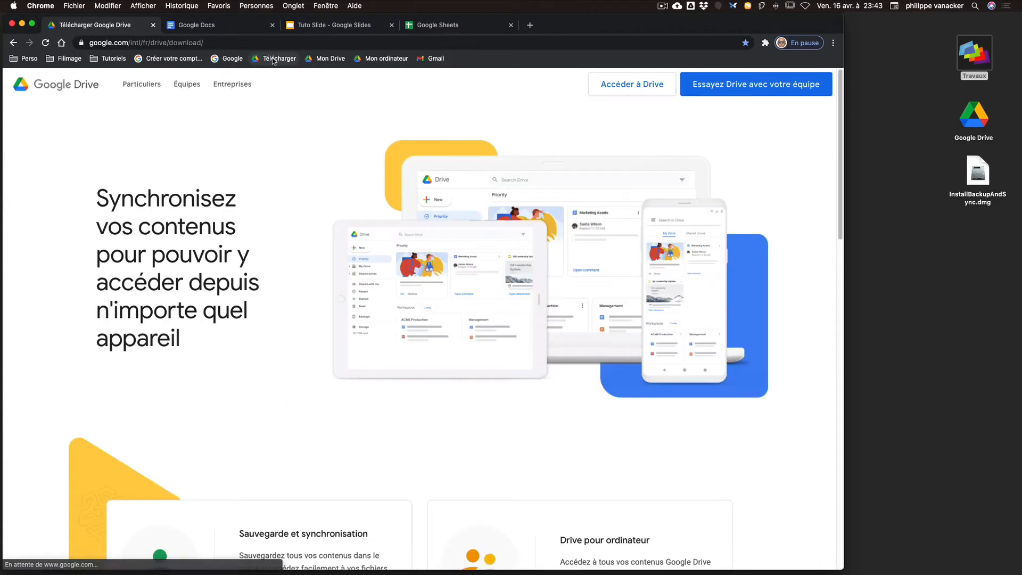
{"action": "scroll", "coordinate": [269, 319], "scroll_direction": "down", "scroll_amount": 5}
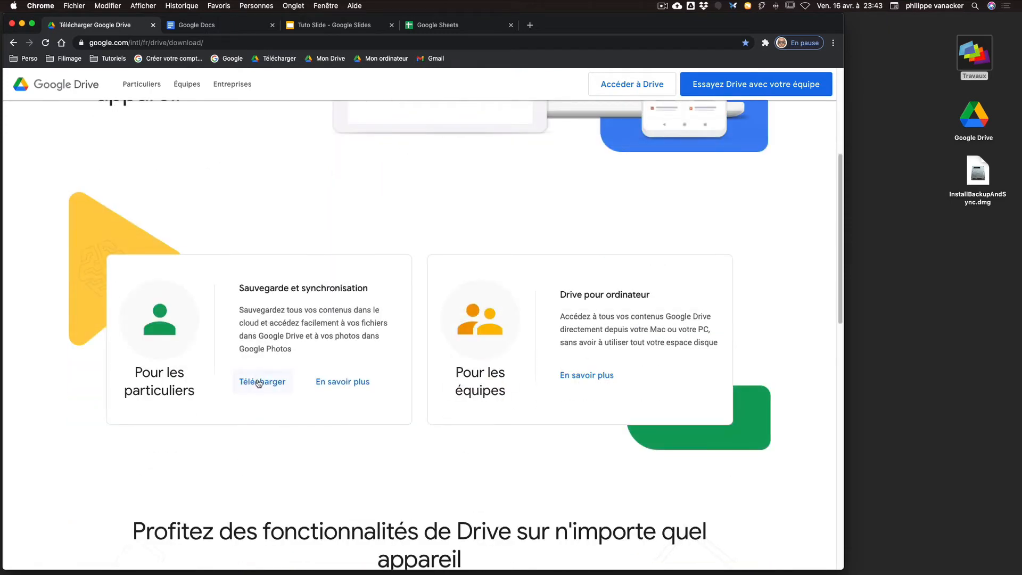
{"action": "left_click", "coordinate": [261, 382]}
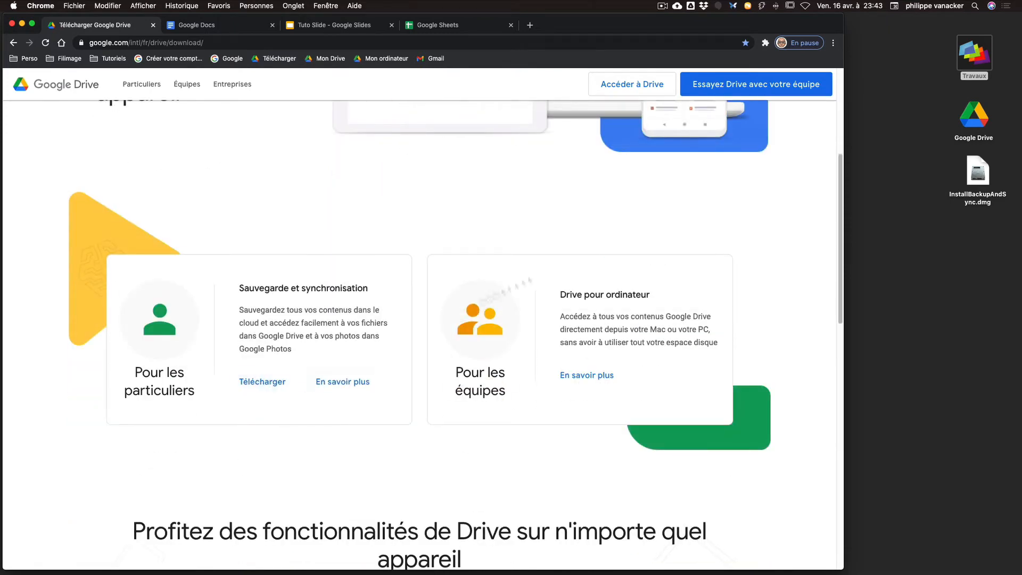
{"action": "left_click", "coordinate": [972, 181]}
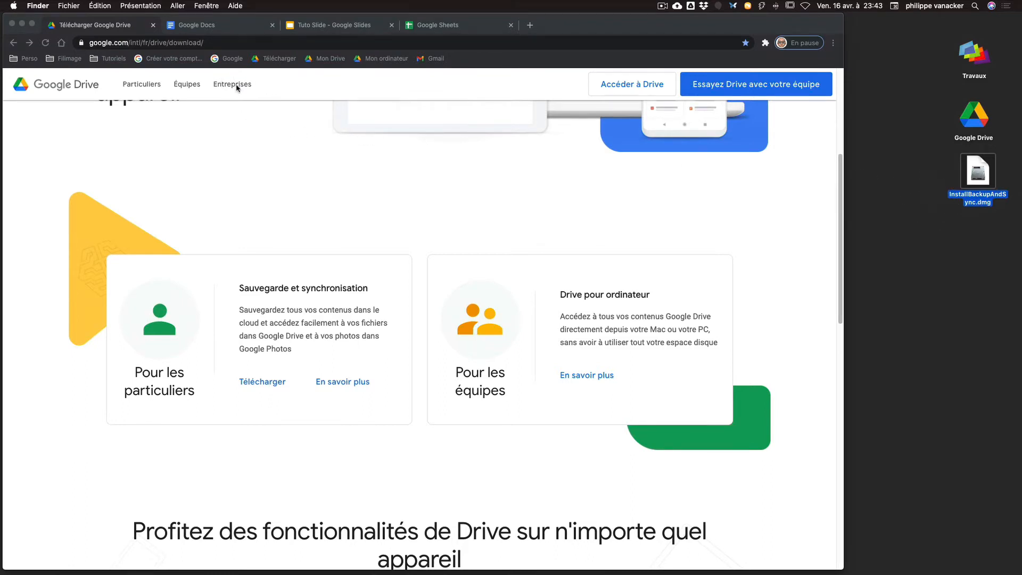
{"action": "left_click", "coordinate": [903, 176]}
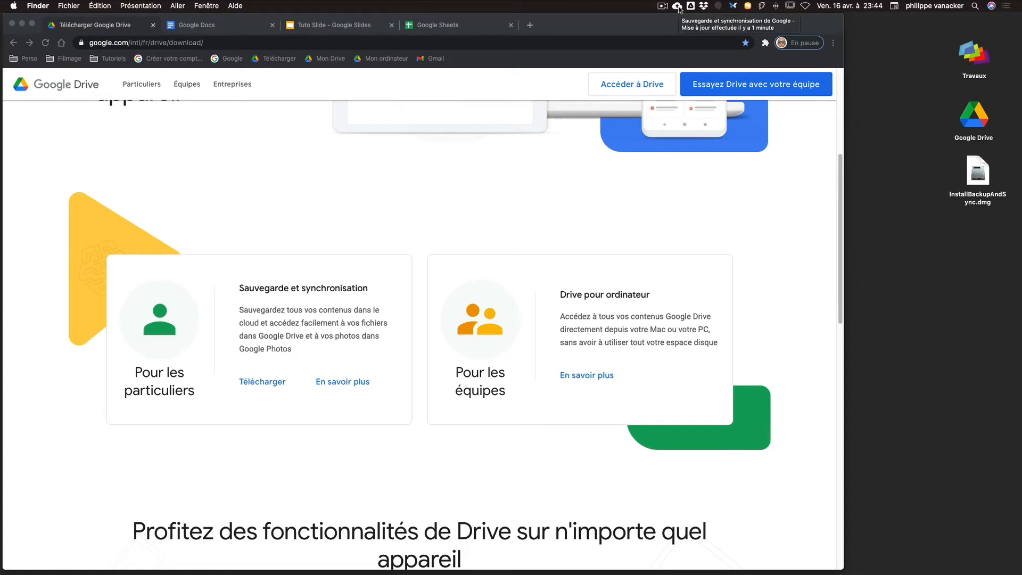
Open the computer's local Google Drive folder from Sauvegarde et synchronisation and move its window clear of the browser bookmarks
{"action": "left_click", "coordinate": [678, 7]}
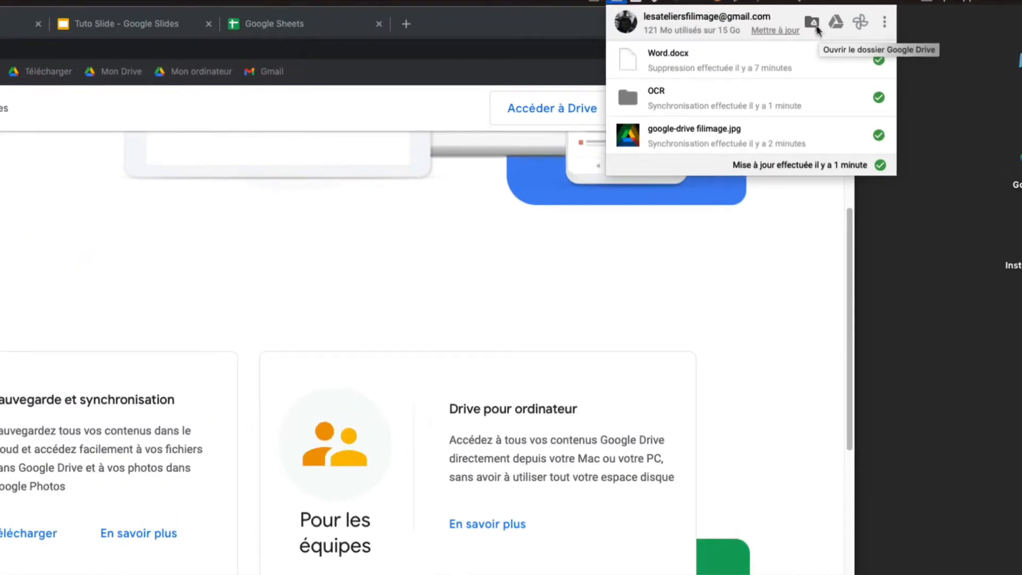
{"action": "left_click", "coordinate": [813, 24]}
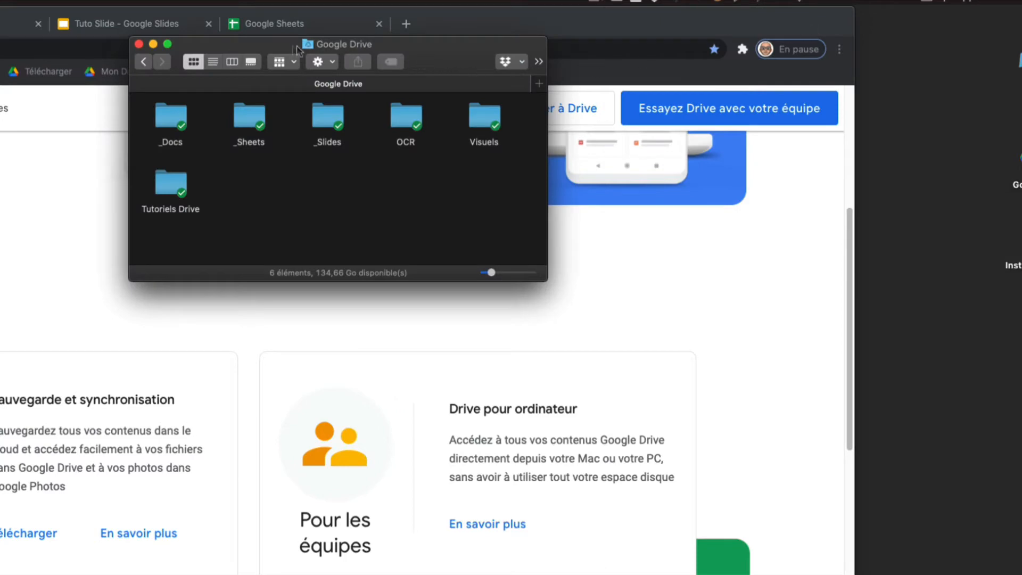
{"action": "left_click_drag", "start_coordinate": [184, 181], "coordinate": [245, 194]}
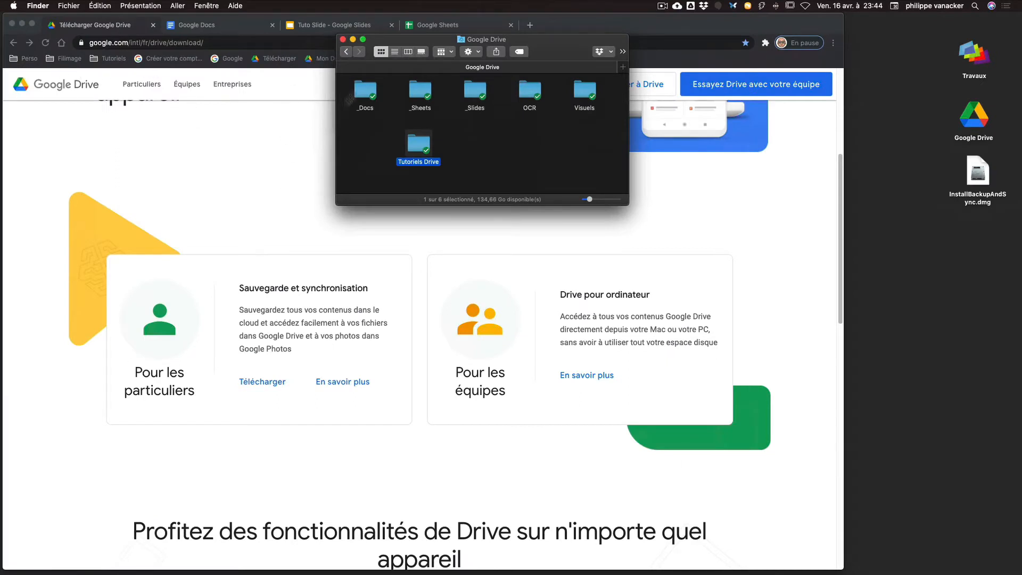
{"action": "left_click_drag", "start_coordinate": [399, 45], "coordinate": [535, 135]}
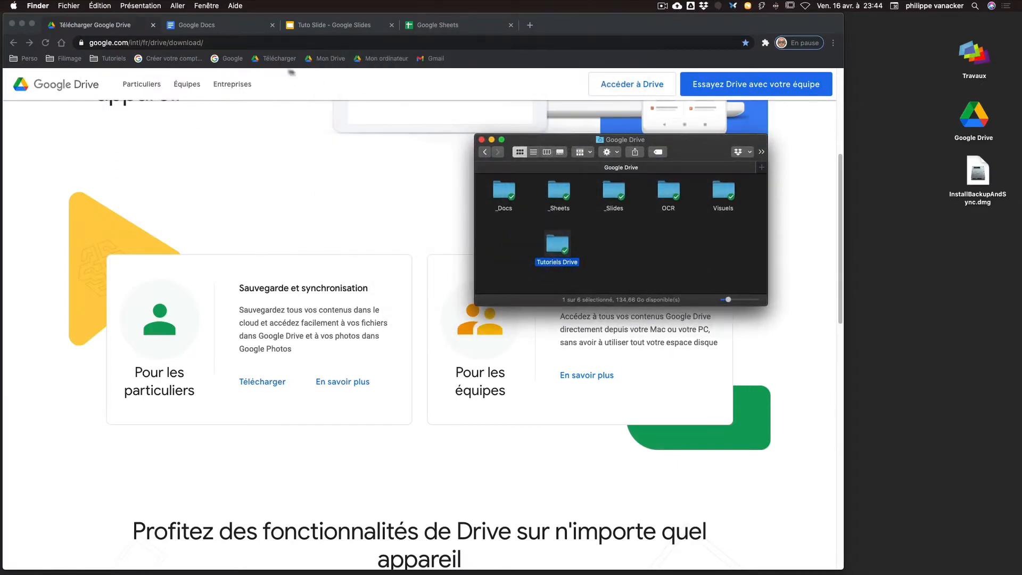
Display Mon Drive in the browser and place the local Google Drive folder window below its folder list for comparison
{"action": "left_click", "coordinate": [325, 62]}
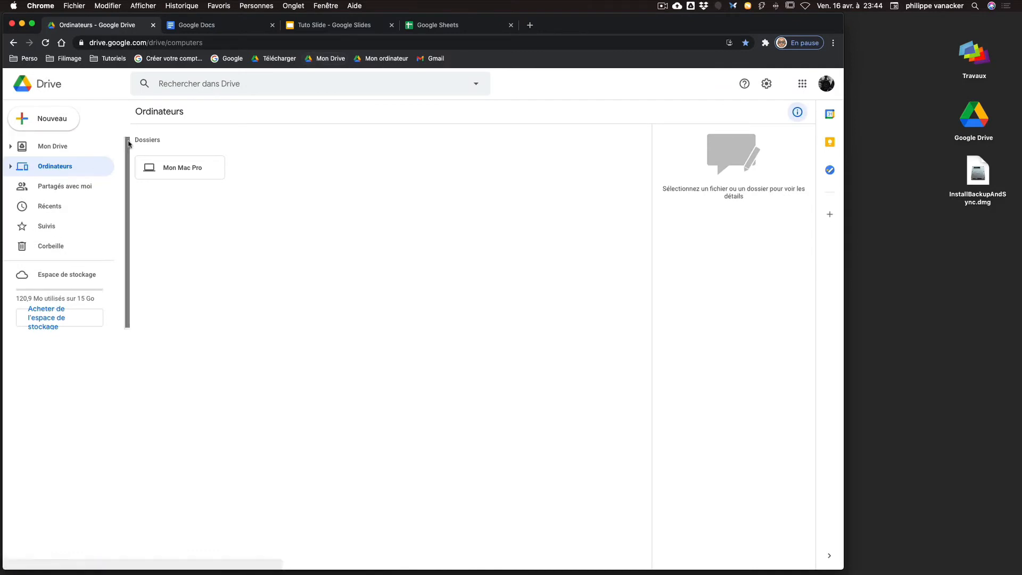
{"action": "left_click", "coordinate": [66, 154]}
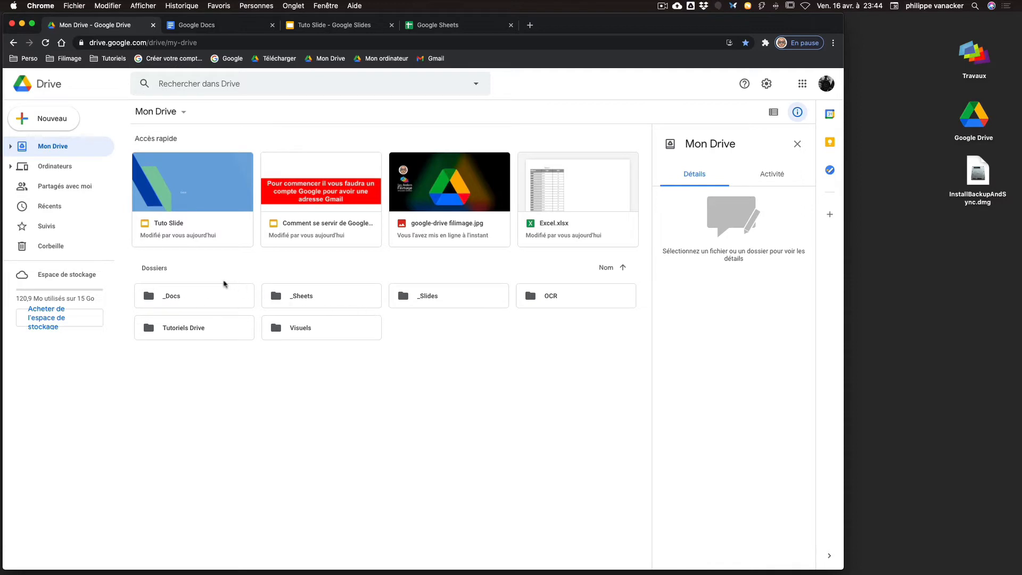
{"action": "key", "text": "super+shift+4"}
{"action": "left_click_drag", "start_coordinate": [126, 273], "coordinate": [672, 360]}
{"action": "left_click", "coordinate": [676, 6]}
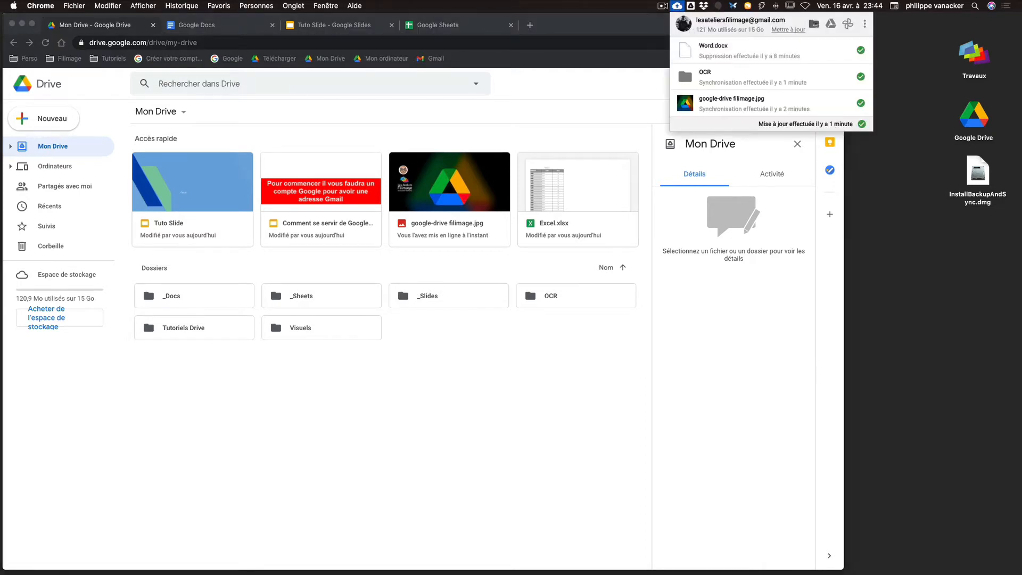
{"action": "left_click", "coordinate": [815, 24]}
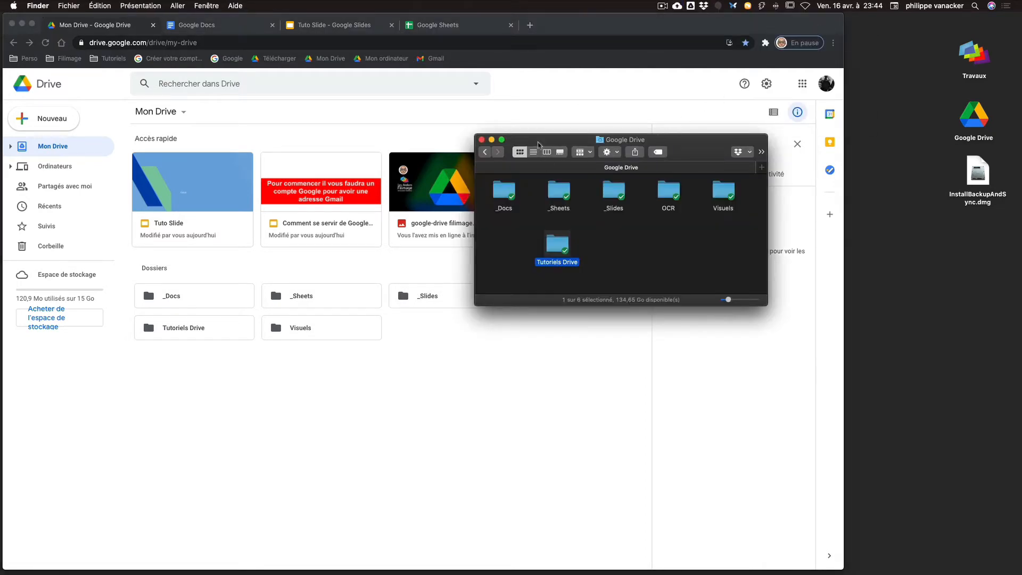
{"action": "left_click_drag", "start_coordinate": [539, 144], "coordinate": [453, 351]}
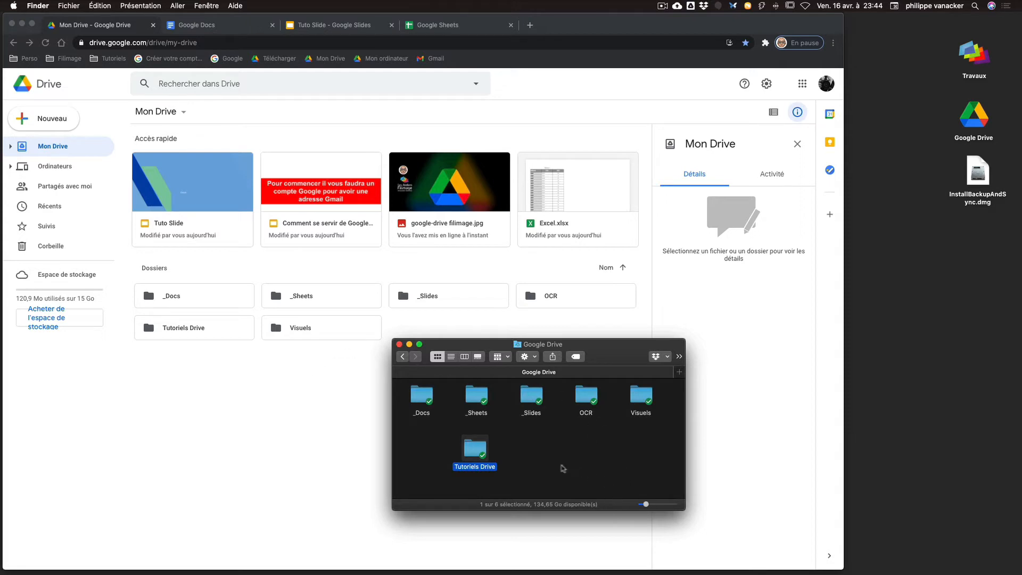
Create a new folder named "01" in the computer's local Google Drive folder
{"action": "left_click", "coordinate": [555, 466]}
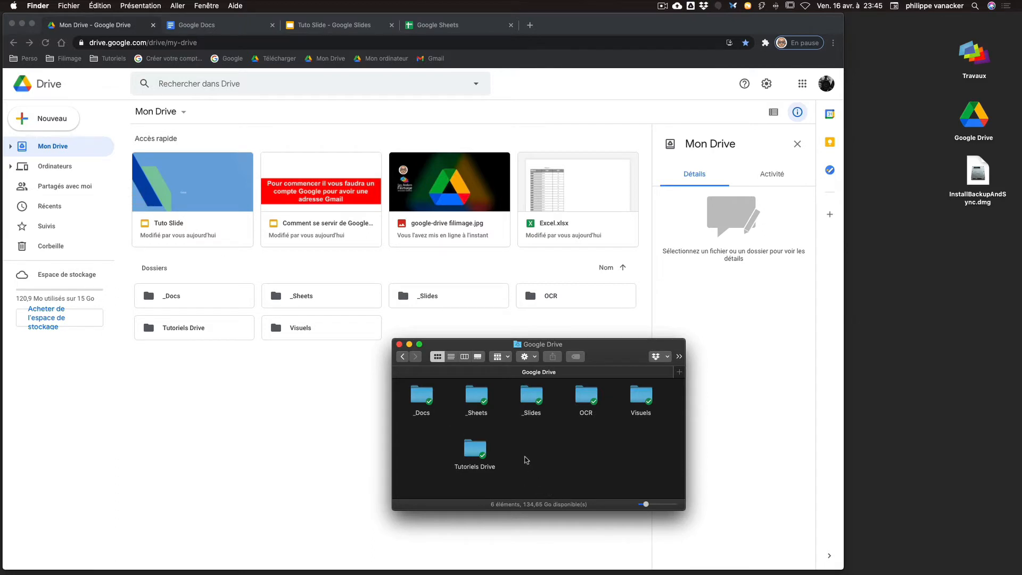
{"action": "key", "text": "shift+super+n"}
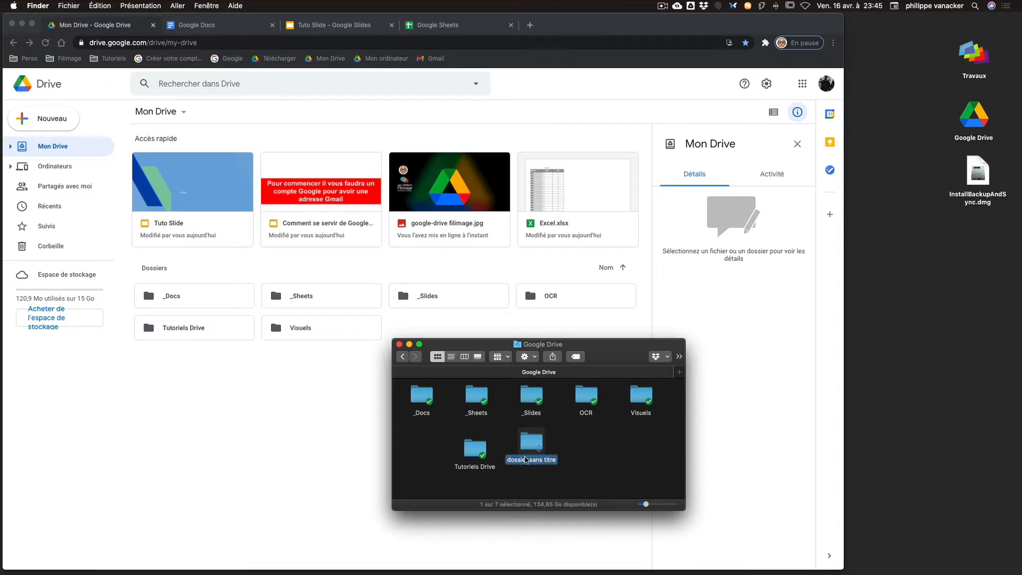
{"action": "type", "text": "01"}
{"action": "key", "text": "Return"}
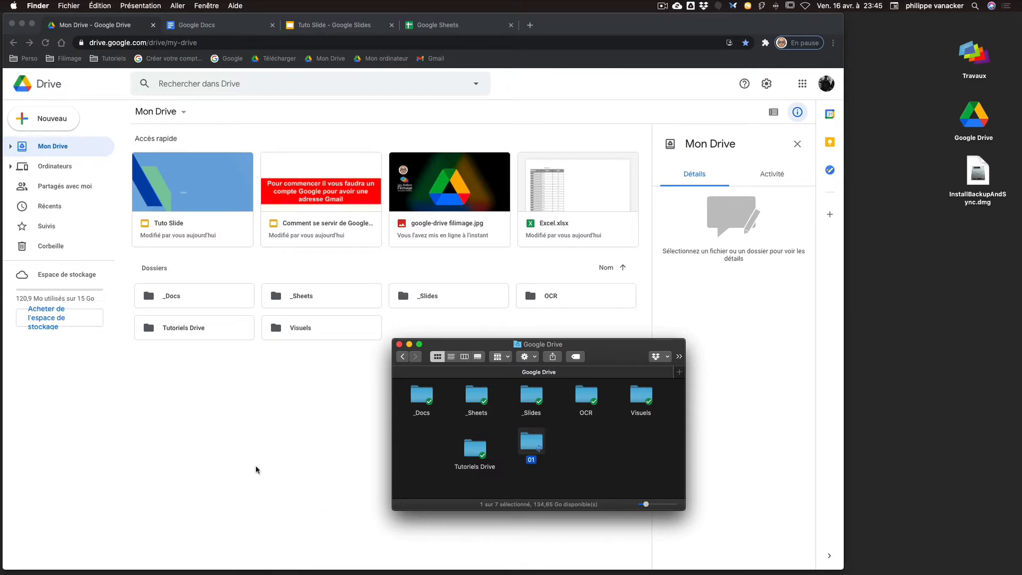
Move the local folder window aside and rename the 01 folder in the online Mon Drive as "01 - Intro"
{"action": "left_click_drag", "start_coordinate": [522, 340], "coordinate": [865, 344]}
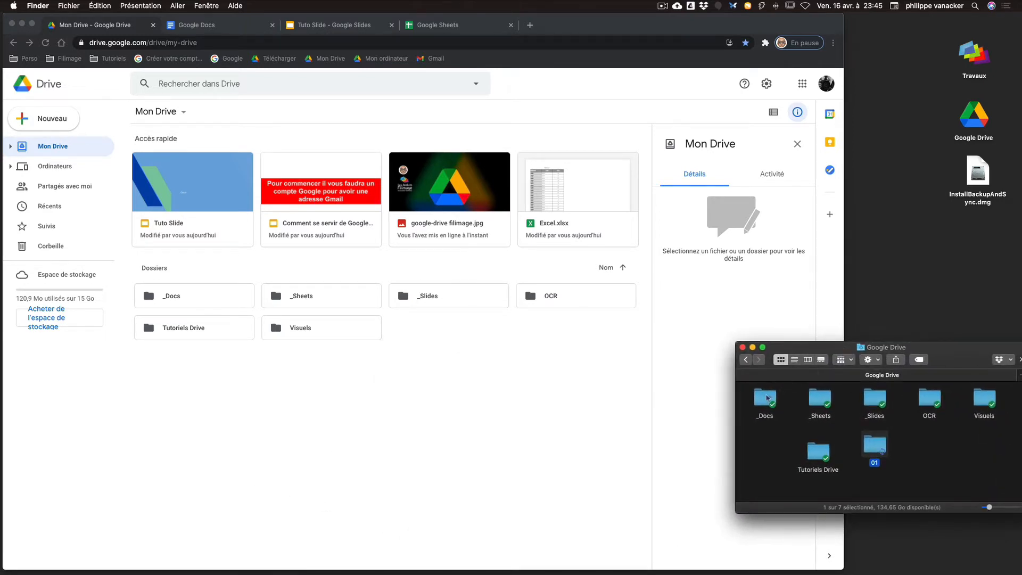
{"action": "left_click", "coordinate": [449, 383]}
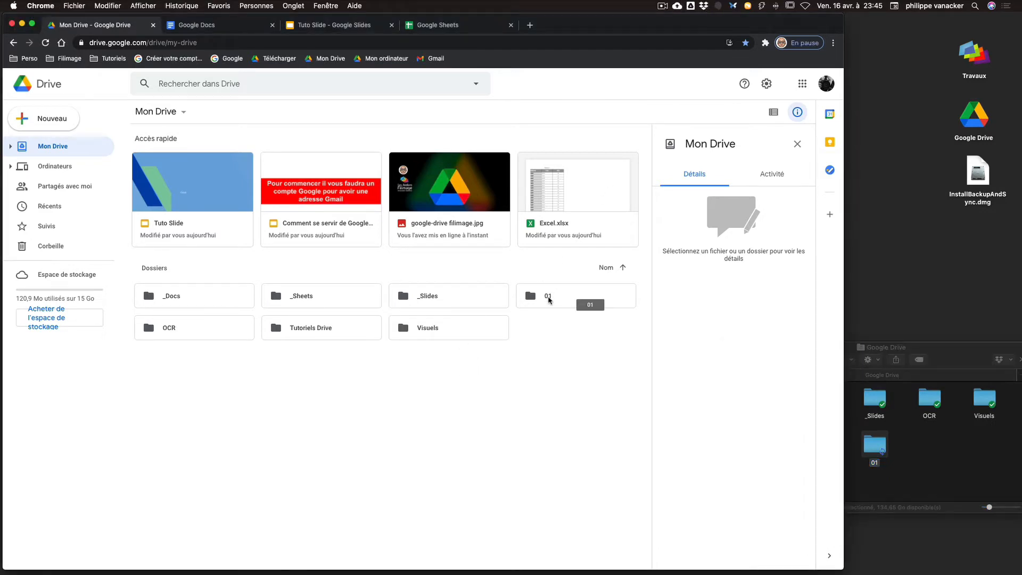
{"action": "left_click", "coordinate": [548, 300]}
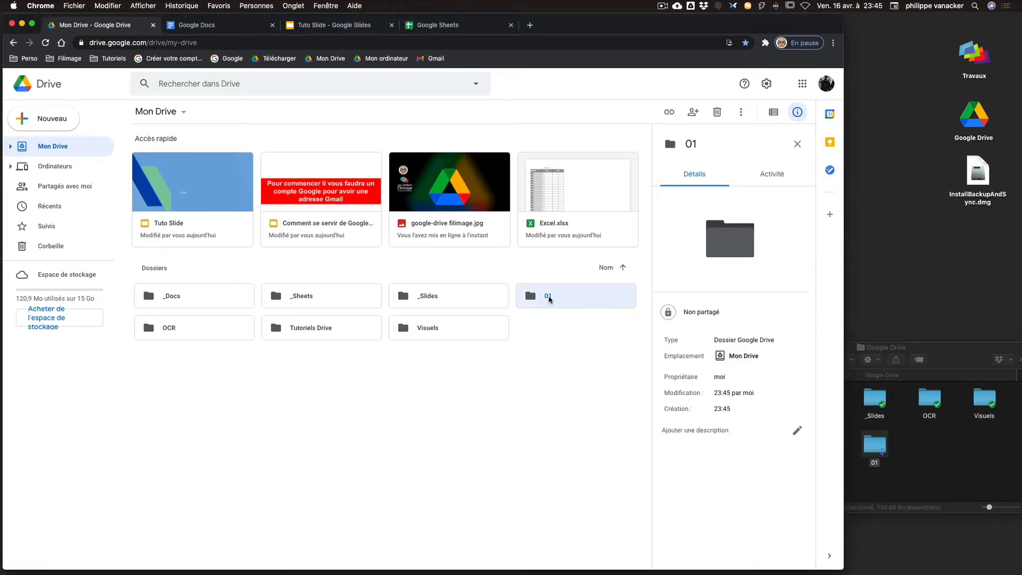
{"action": "right_click", "coordinate": [548, 299]}
{"action": "left_click", "coordinate": [597, 432]}
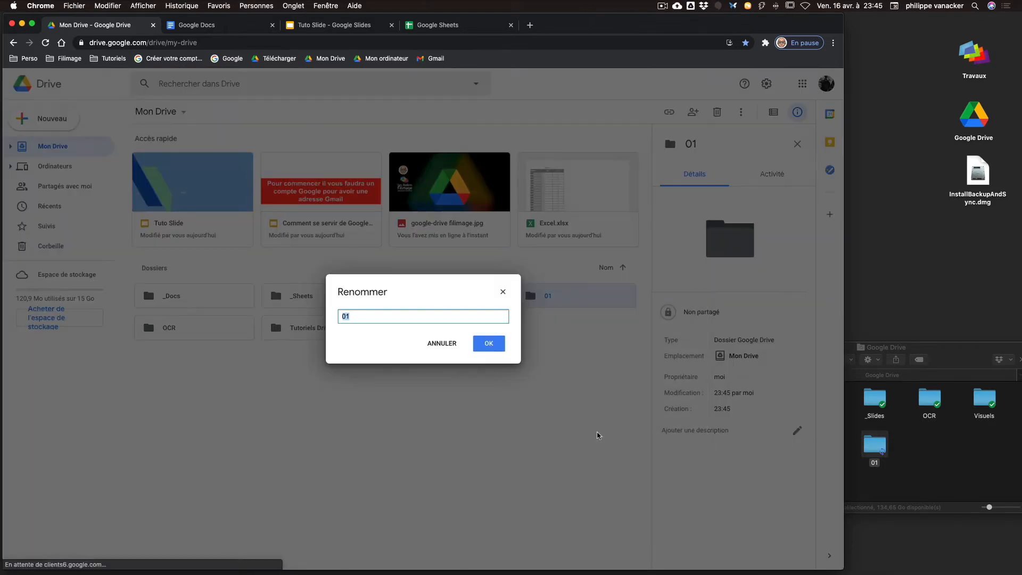
{"action": "key", "text": "Right"}
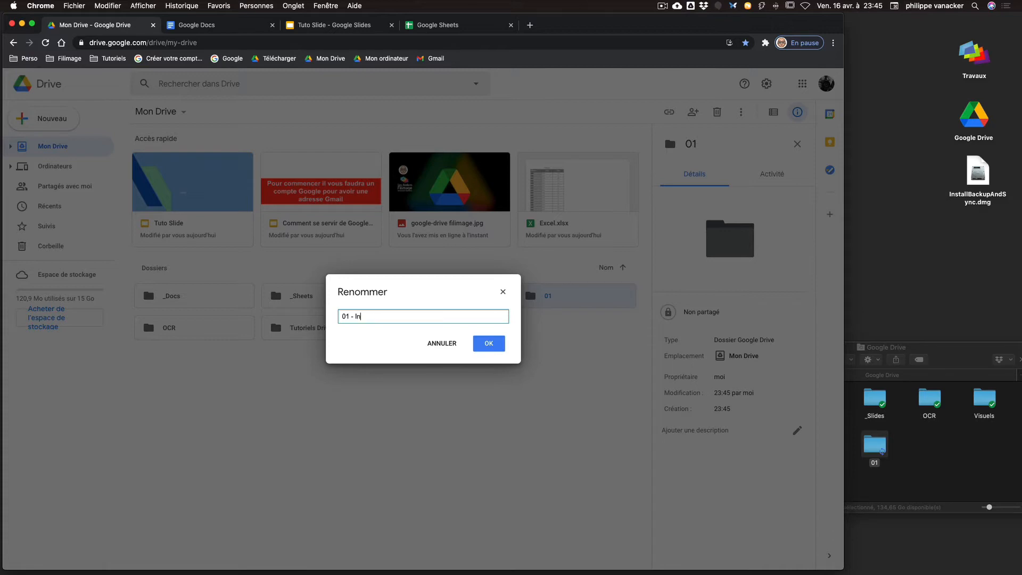
{"action": "key", "text": "Return"}
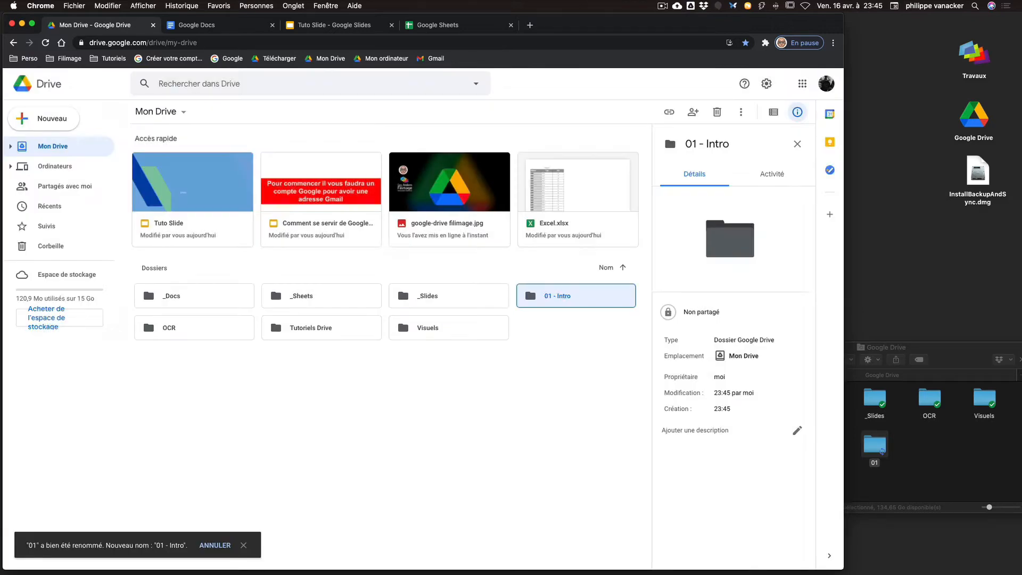
Check the 01 - Intro folder in the local Google Drive window and view that window's folder path
{"action": "left_click_drag", "start_coordinate": [925, 352], "coordinate": [569, 190]}
{"action": "left_click", "coordinate": [598, 285]}
{"action": "left_click", "coordinate": [541, 282]}
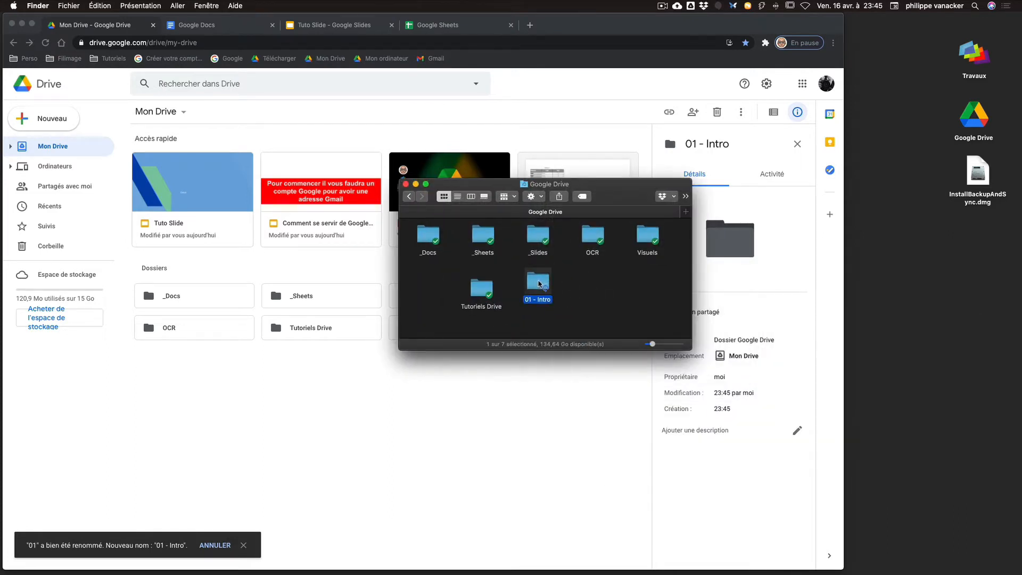
{"action": "right_click", "coordinate": [539, 187]}
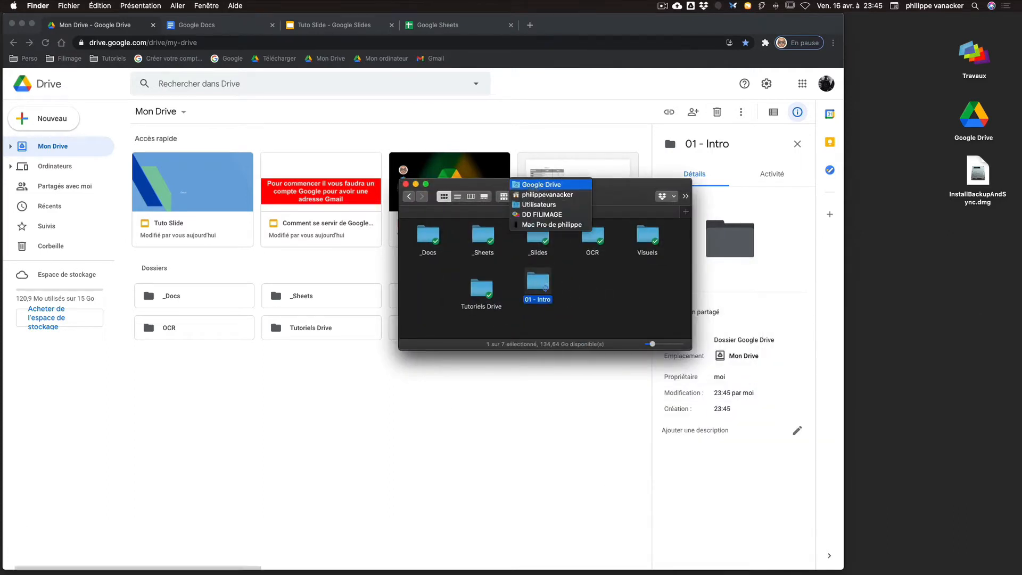
{"action": "left_click", "coordinate": [618, 310]}
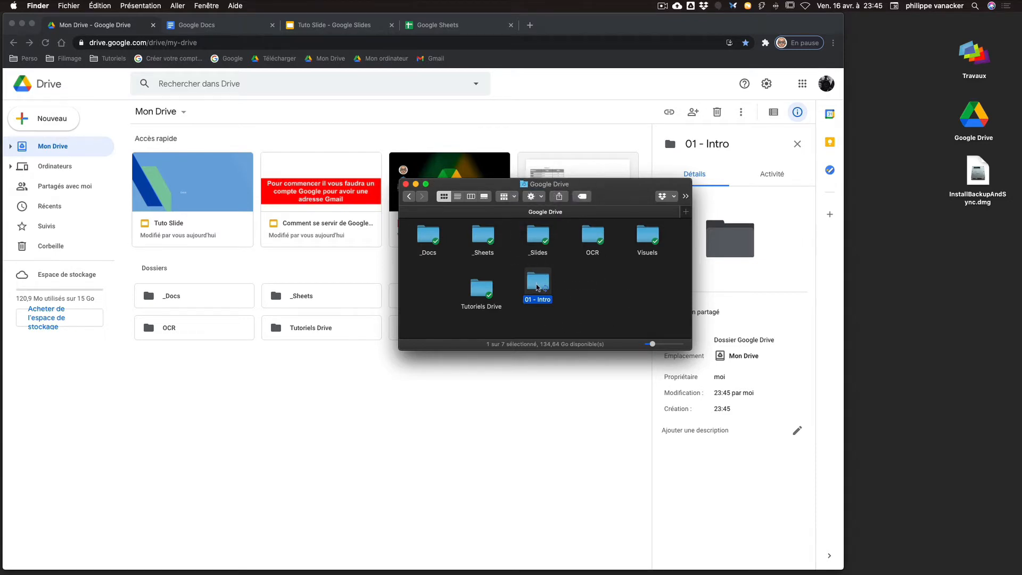
{"action": "left_click_drag", "start_coordinate": [537, 284], "coordinate": [538, 289]}
{"action": "left_click", "coordinate": [617, 299]}
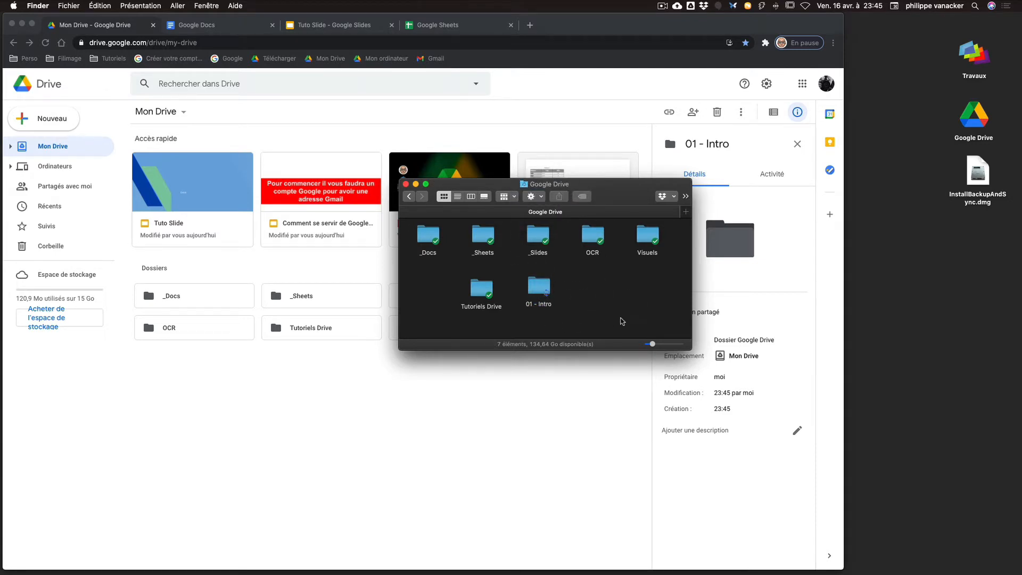
{"action": "left_click_drag", "start_coordinate": [490, 185], "coordinate": [473, 116]}
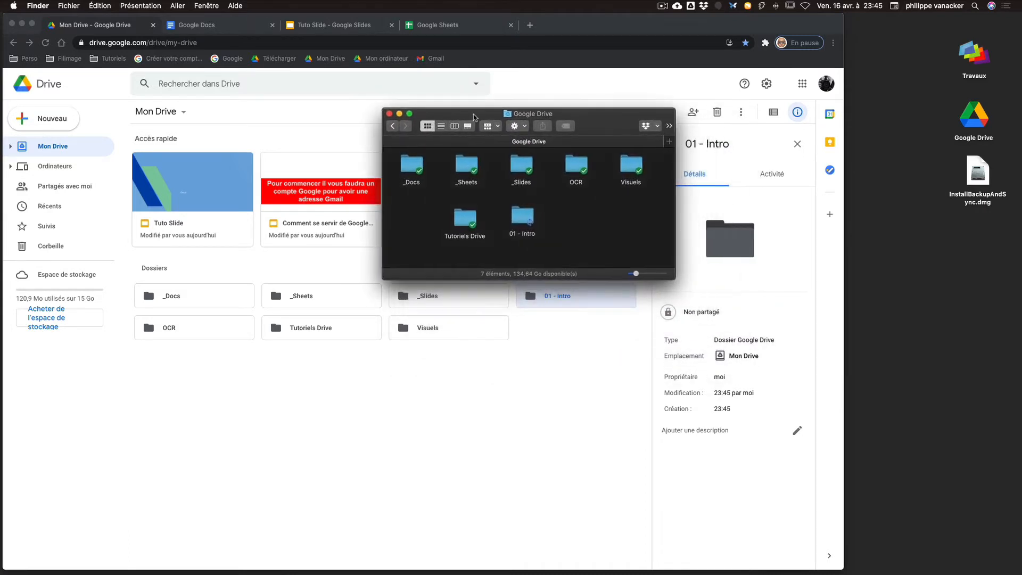
Examine the Google Drive options available for the local 01 - Intro and Tutoriels Drive folders, and close the open Finder windows
{"action": "left_click", "coordinate": [524, 218]}
{"action": "right_click", "coordinate": [525, 218]}
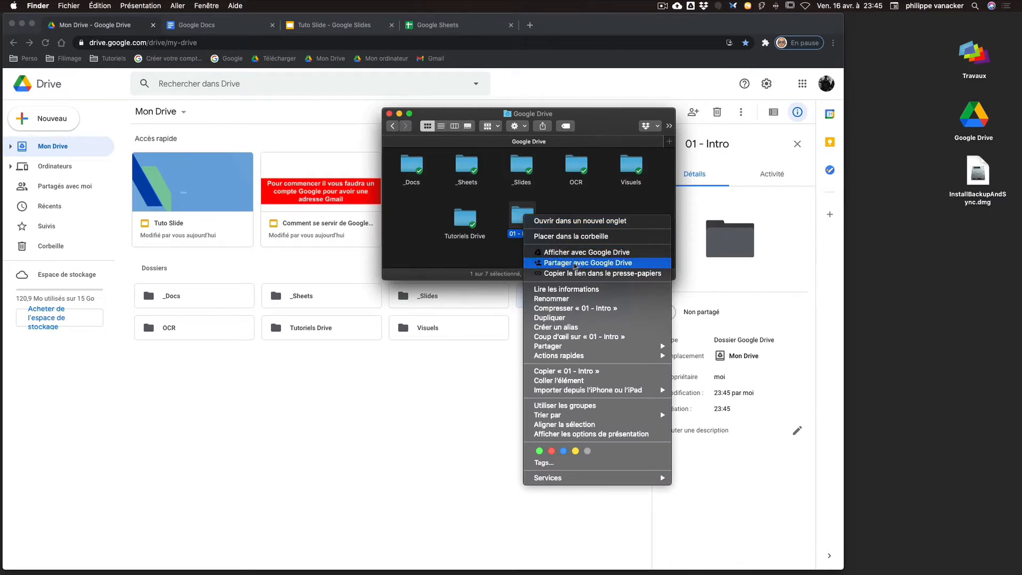
{"action": "left_click", "coordinate": [440, 217]}
{"action": "left_click", "coordinate": [449, 215]}
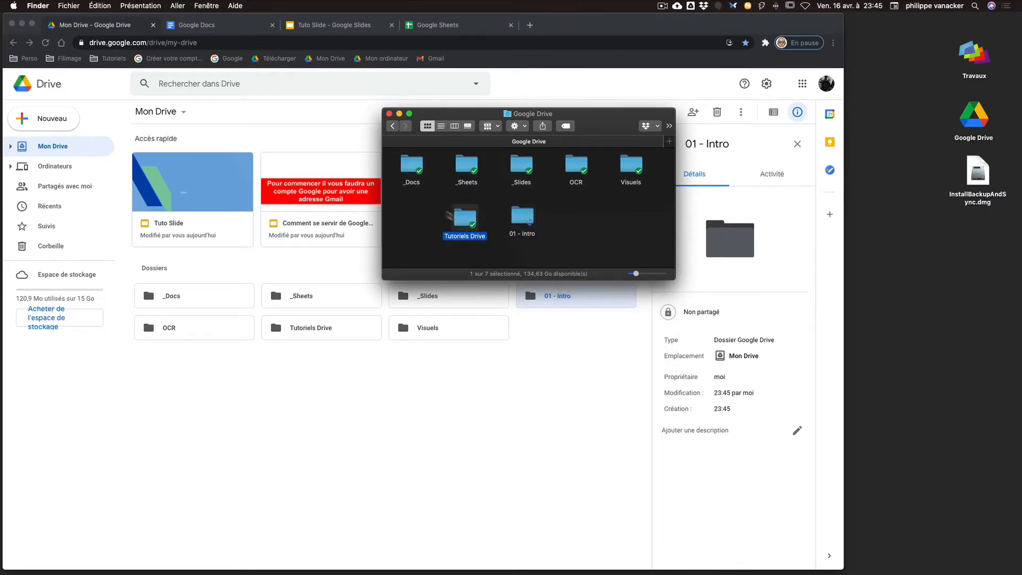
{"action": "right_click", "coordinate": [461, 218]}
{"action": "left_click", "coordinate": [425, 223]}
{"action": "left_click", "coordinate": [389, 115]}
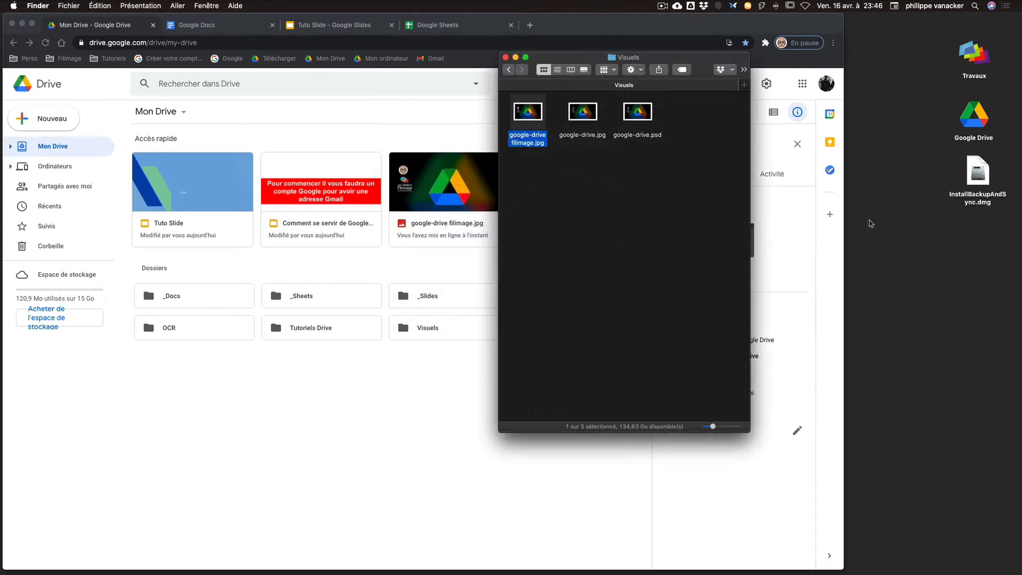
{"action": "key", "text": "super+w"}
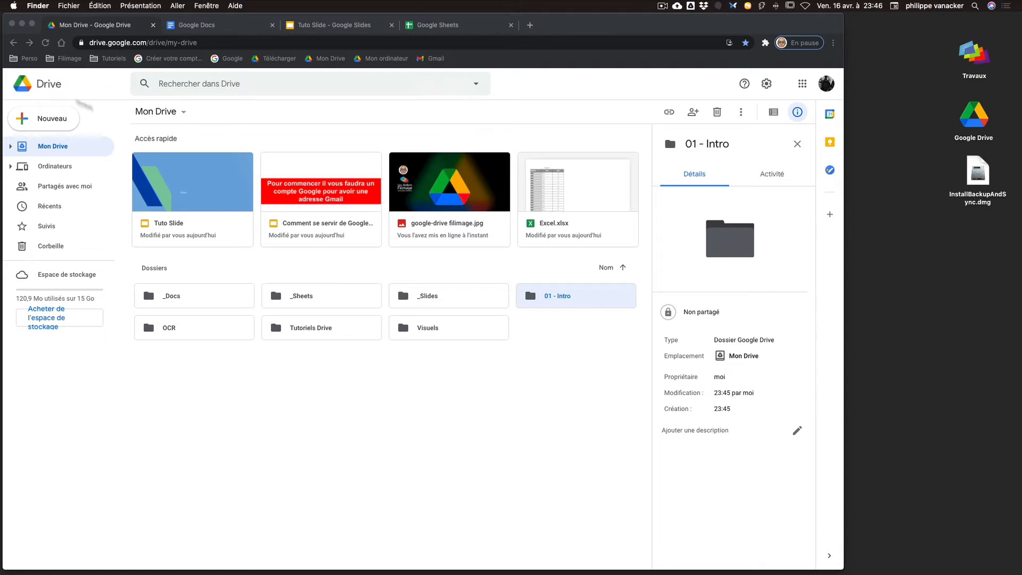
Expand Ordinateurs, Mon Mac Pro and Mon Drive in Drive's navigation tree to show their folders
{"action": "left_click", "coordinate": [128, 105]}
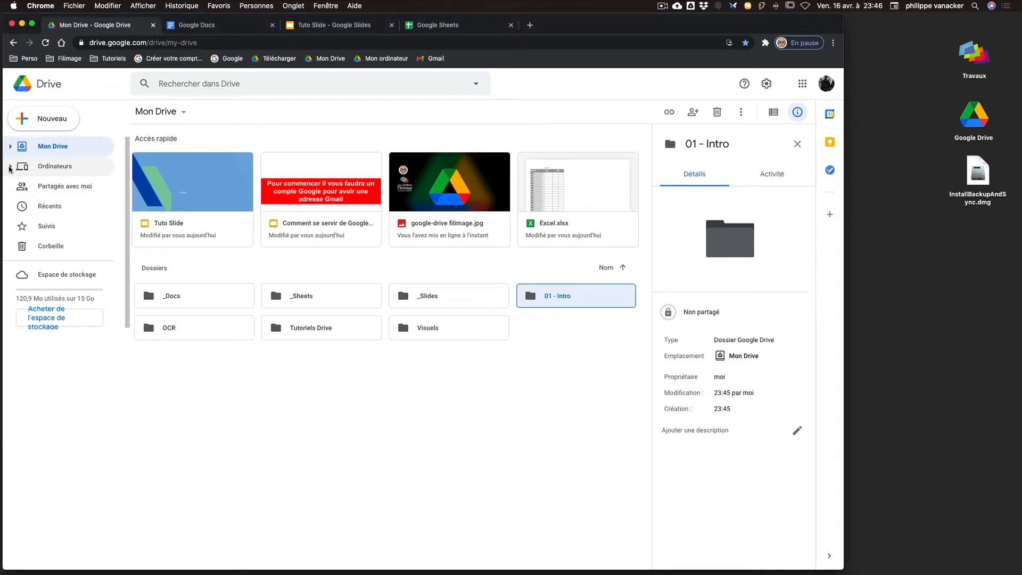
{"action": "left_click", "coordinate": [11, 167]}
{"action": "left_click", "coordinate": [22, 184]}
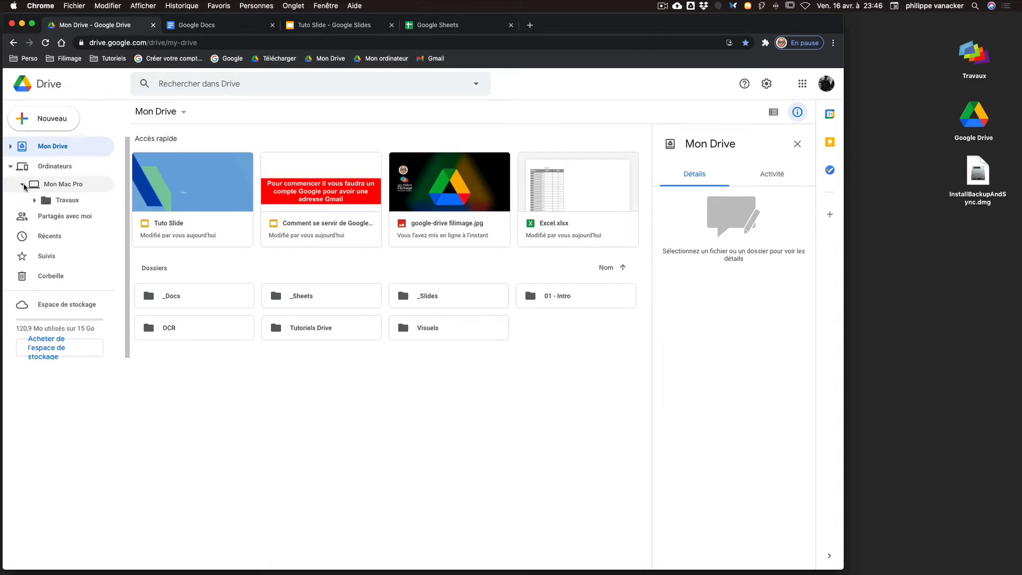
{"action": "left_click", "coordinate": [11, 147]}
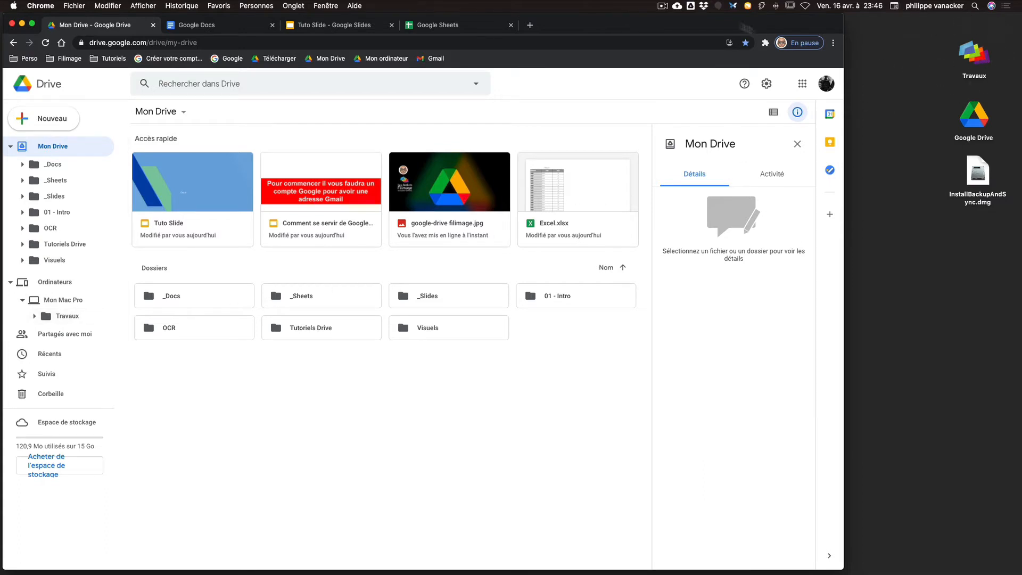
Open the Sauvegarde et synchronisation preferences and review the Google Drive and Mon Mac Pro folder synchronisation settings
{"action": "left_click", "coordinate": [679, 6]}
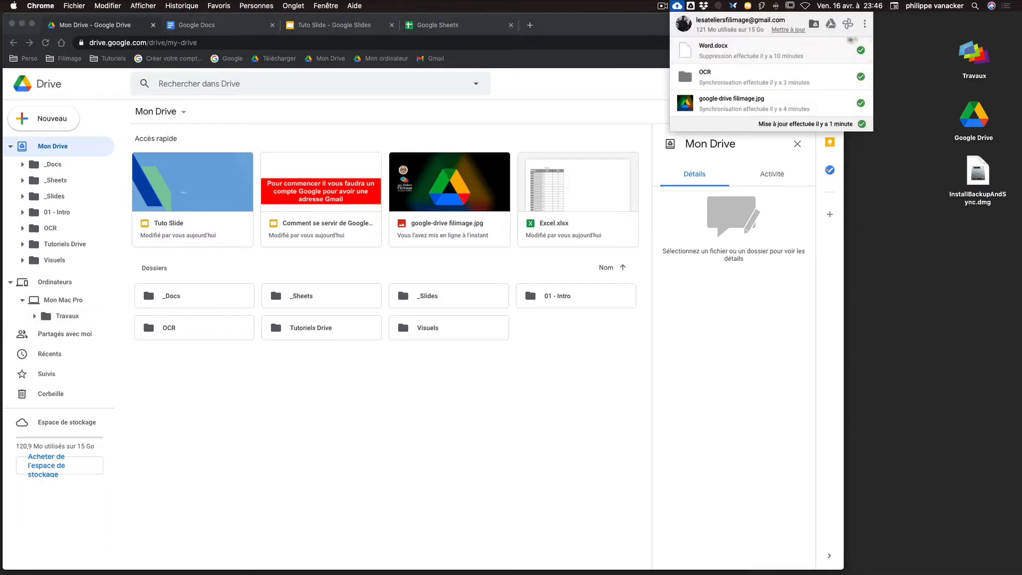
{"action": "left_click", "coordinate": [865, 25]}
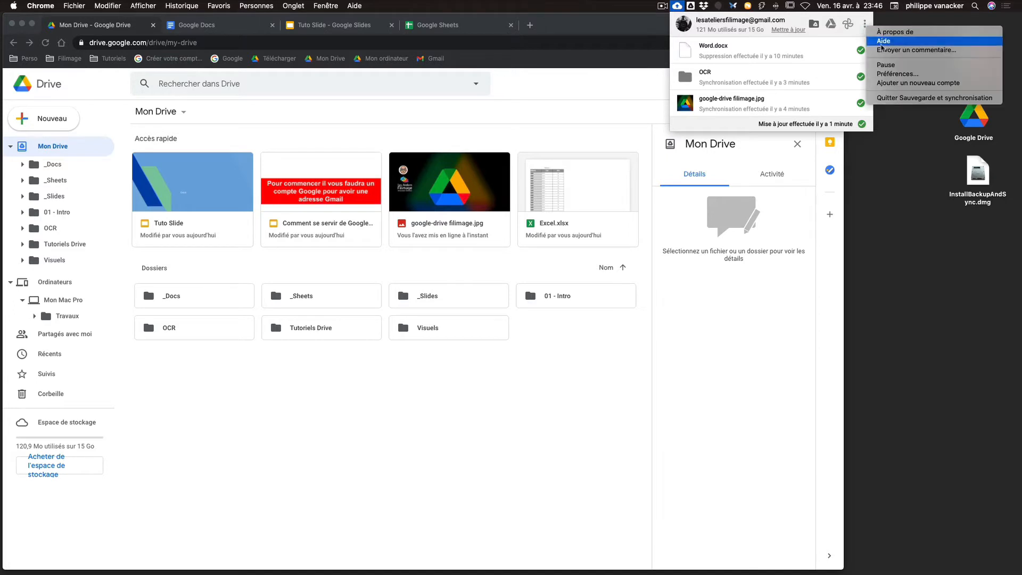
{"action": "left_click", "coordinate": [898, 74]}
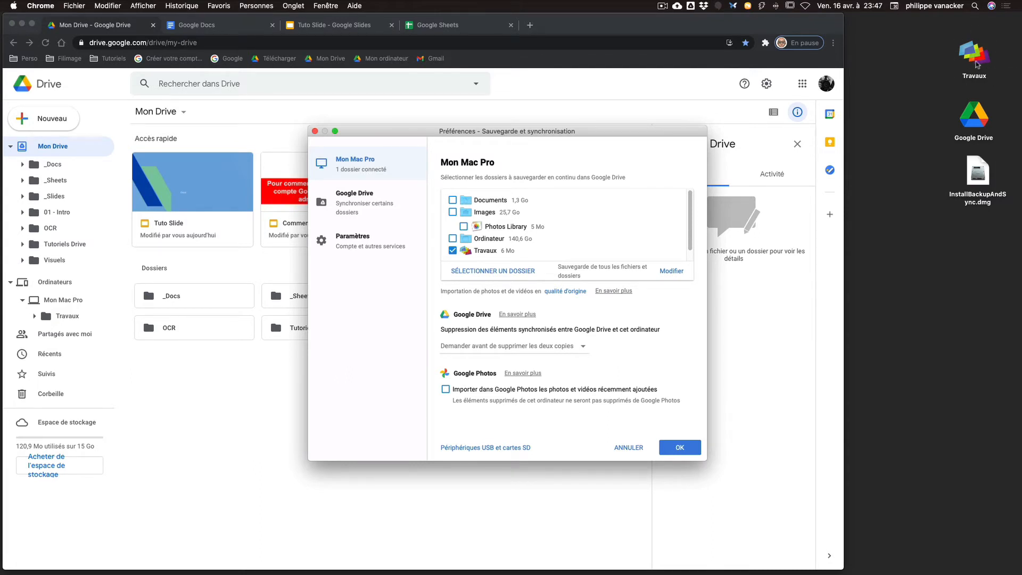
{"action": "left_click", "coordinate": [360, 204]}
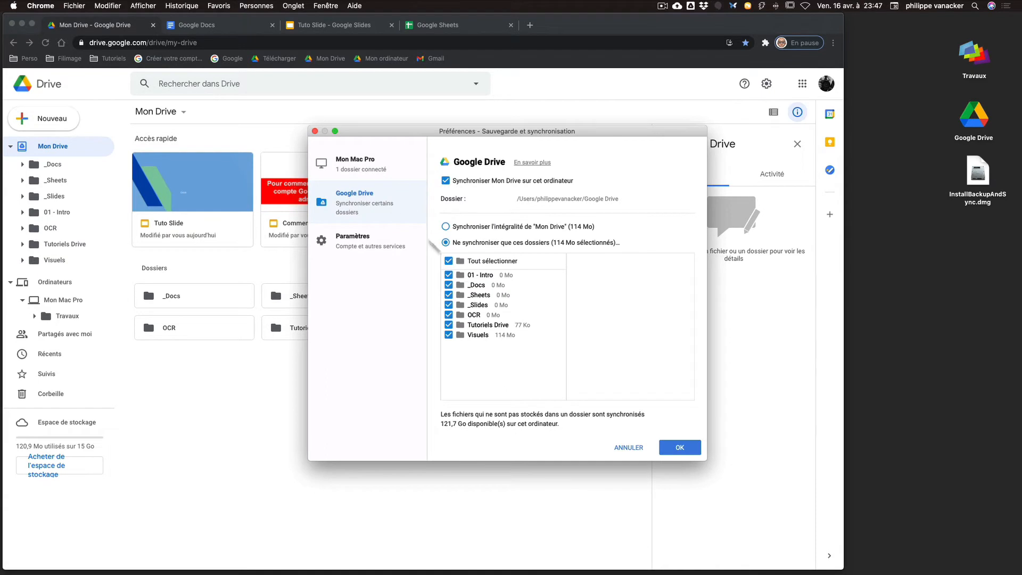
{"action": "left_click", "coordinate": [368, 169]}
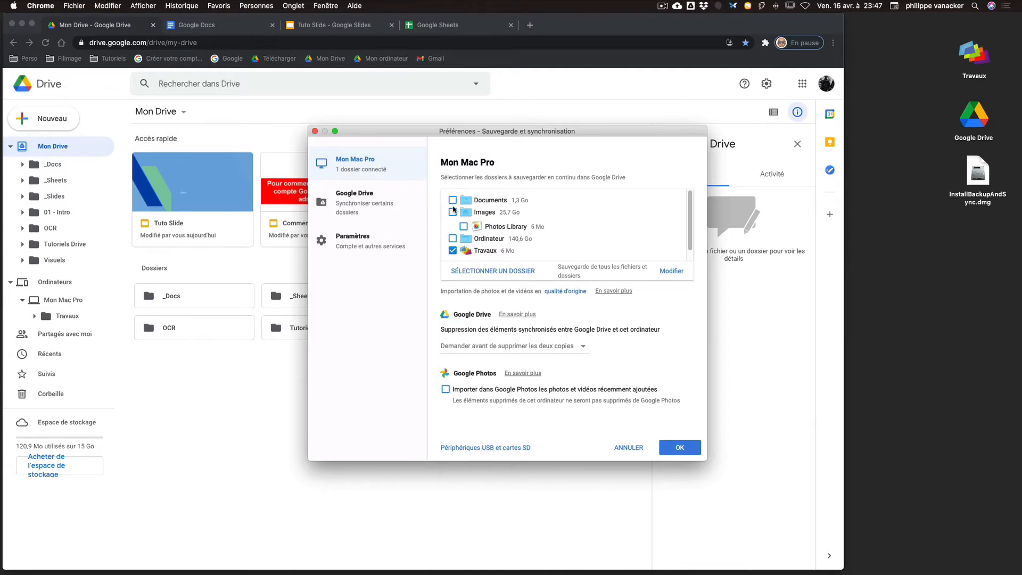
Confirm the Sauvegarde et synchronisation preferences and open the Visuels folder in Mon Drive
{"action": "left_click", "coordinate": [679, 449]}
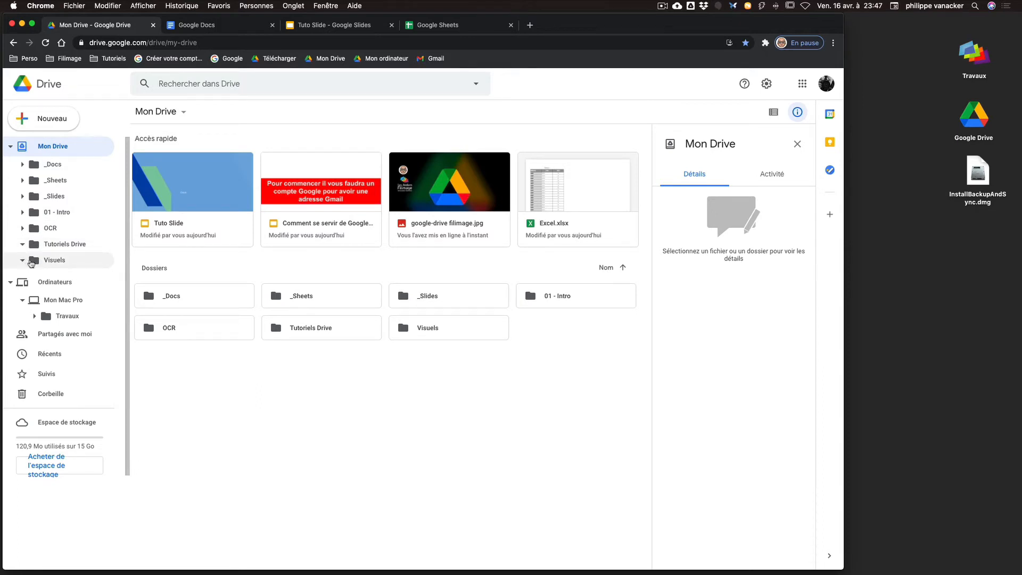
{"action": "left_click", "coordinate": [437, 331]}
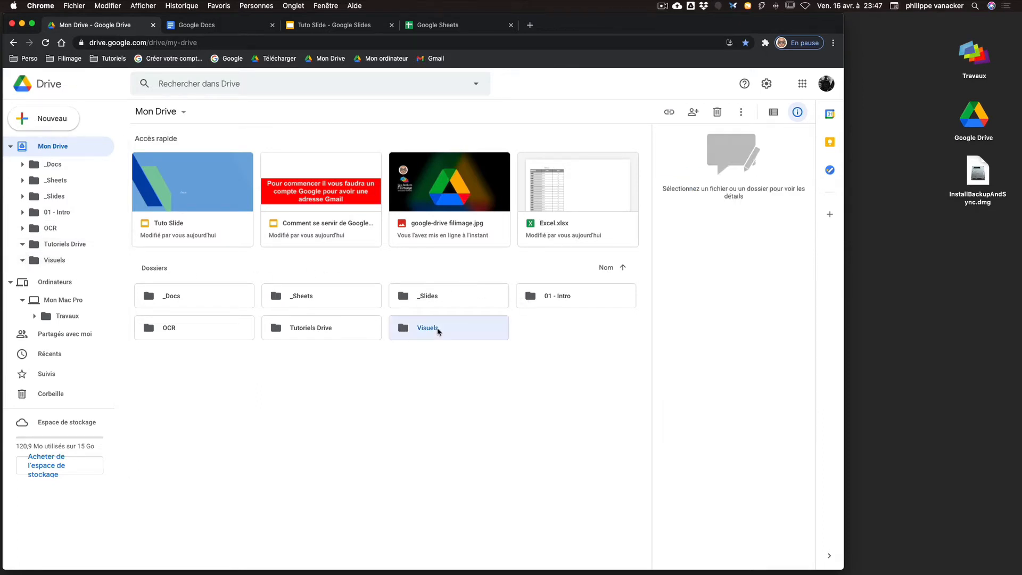
{"action": "double_click", "coordinate": [437, 331]}
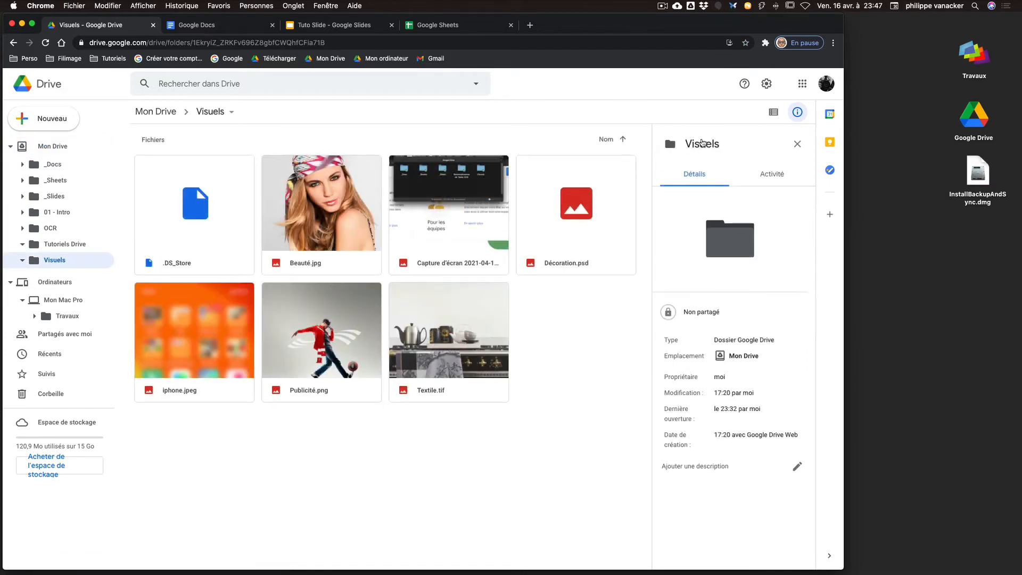
{"action": "left_click", "coordinate": [773, 113]}
{"action": "left_click", "coordinate": [774, 113]}
Delete the .DS_Store file from the Visuels folder
{"action": "right_click", "coordinate": [196, 197]}
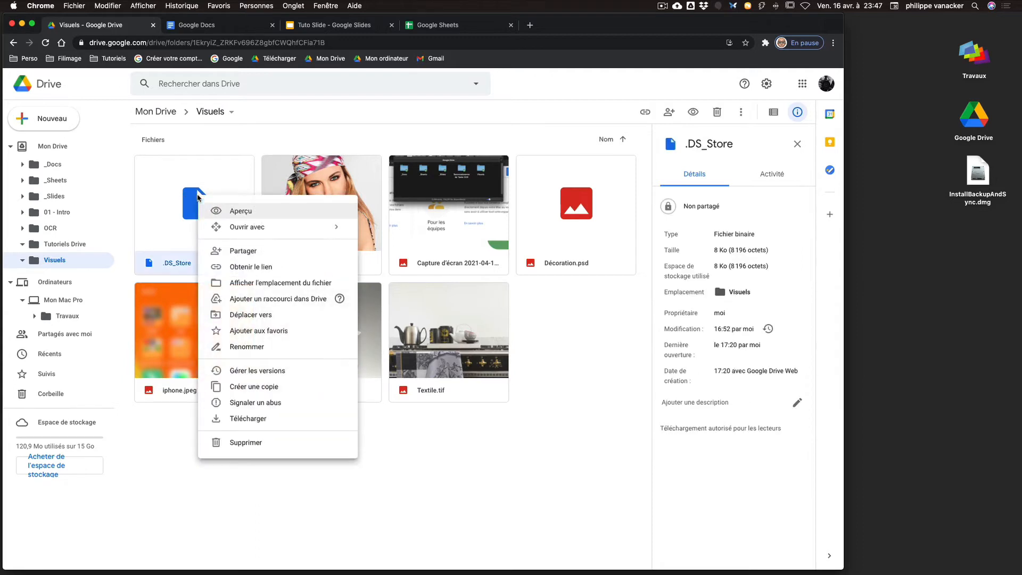
{"action": "left_click", "coordinate": [452, 445]}
{"action": "right_click", "coordinate": [189, 194]}
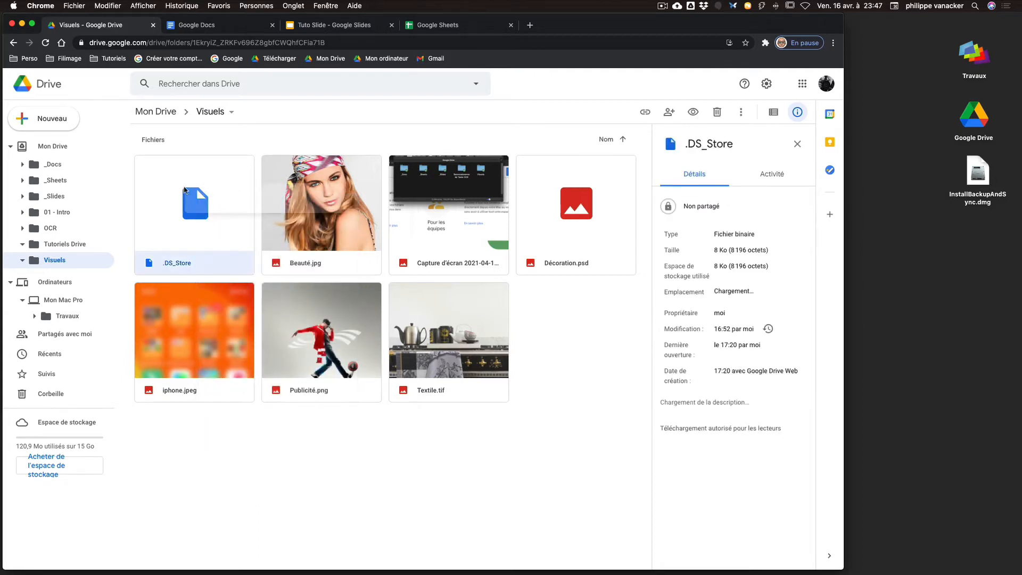
{"action": "left_click", "coordinate": [239, 434]}
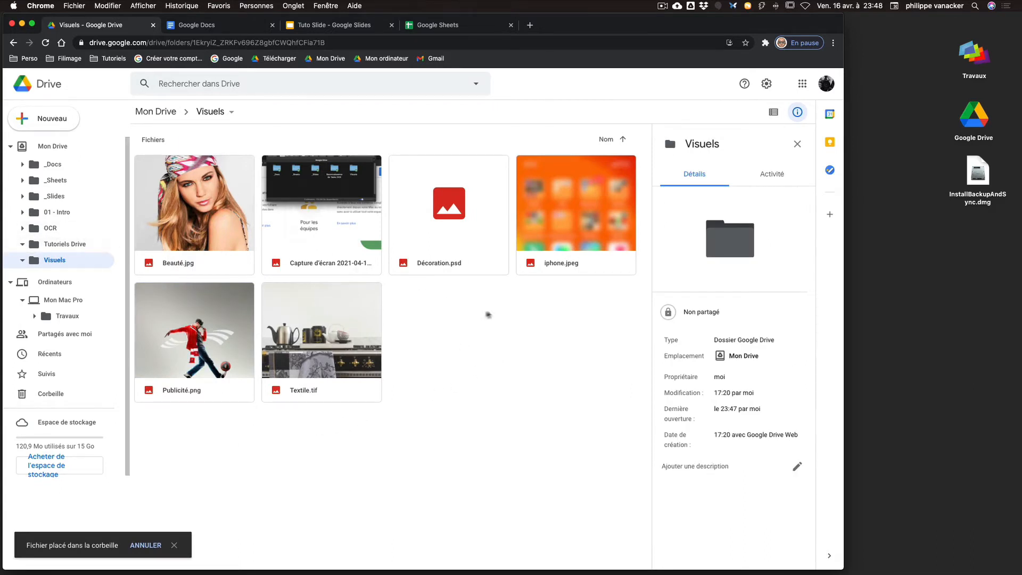
Review Drive's general settings for storage space, conversion of imported files, language and offline mode, and close them
{"action": "left_click", "coordinate": [766, 85]}
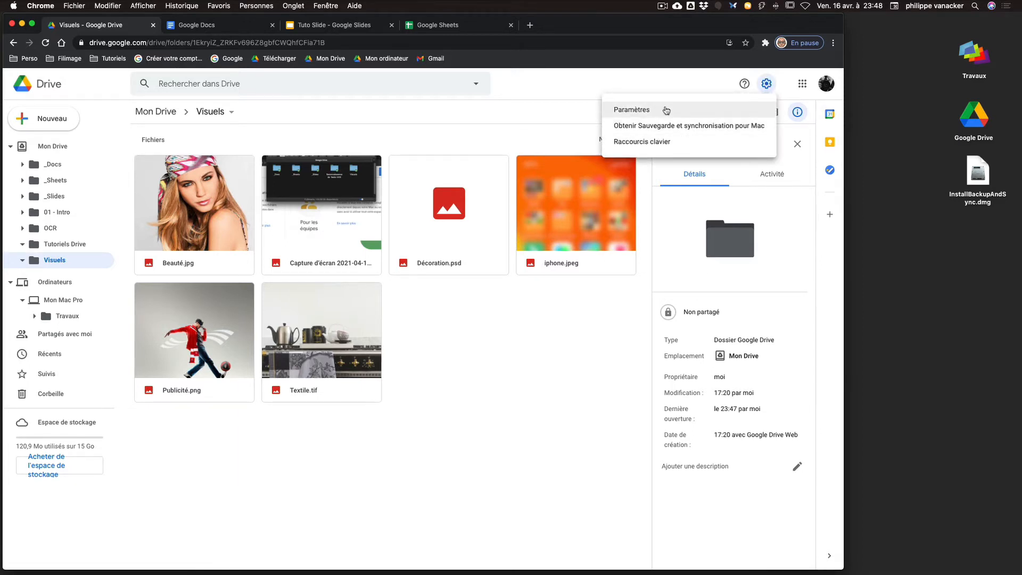
{"action": "left_click", "coordinate": [665, 111]}
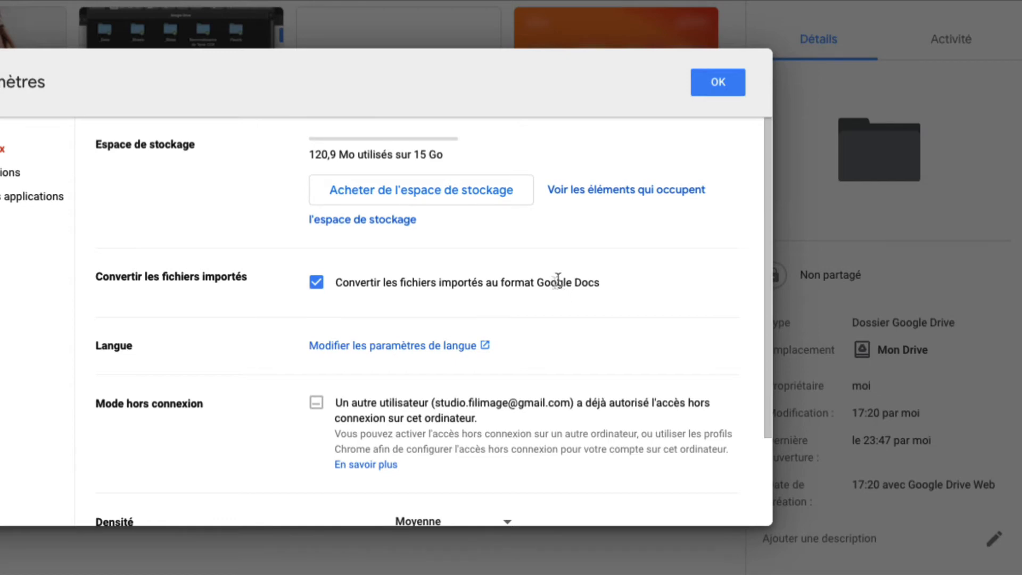
{"action": "left_click", "coordinate": [716, 82]}
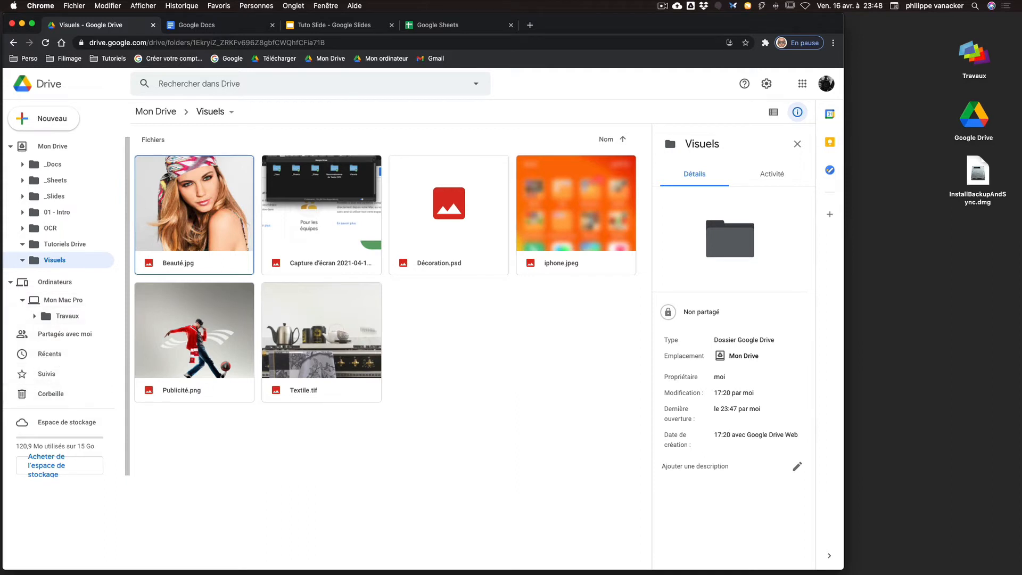
Delete the image Beauté.jpg from the Visuels folder
{"action": "left_click", "coordinate": [197, 219]}
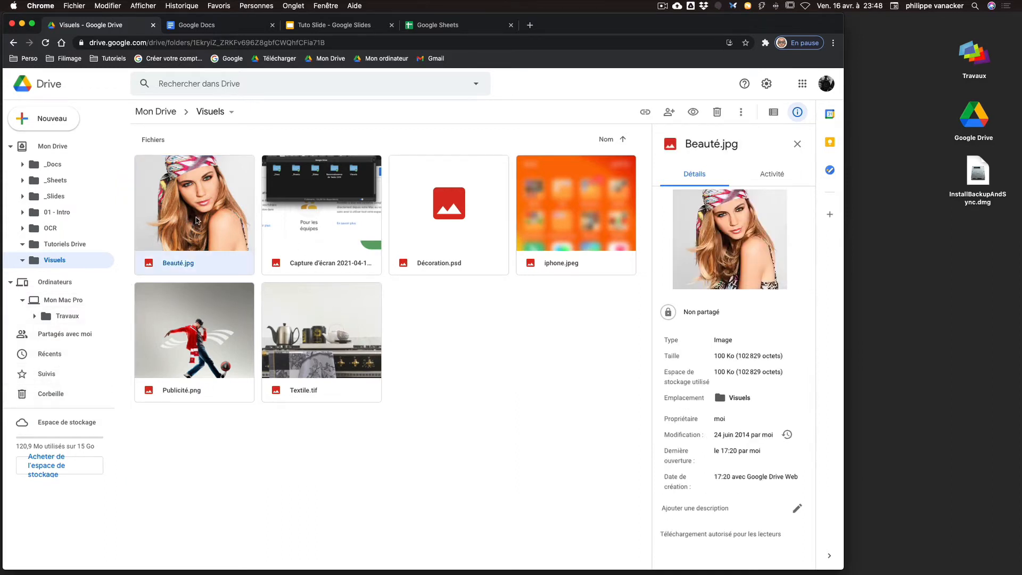
{"action": "right_click", "coordinate": [191, 220]}
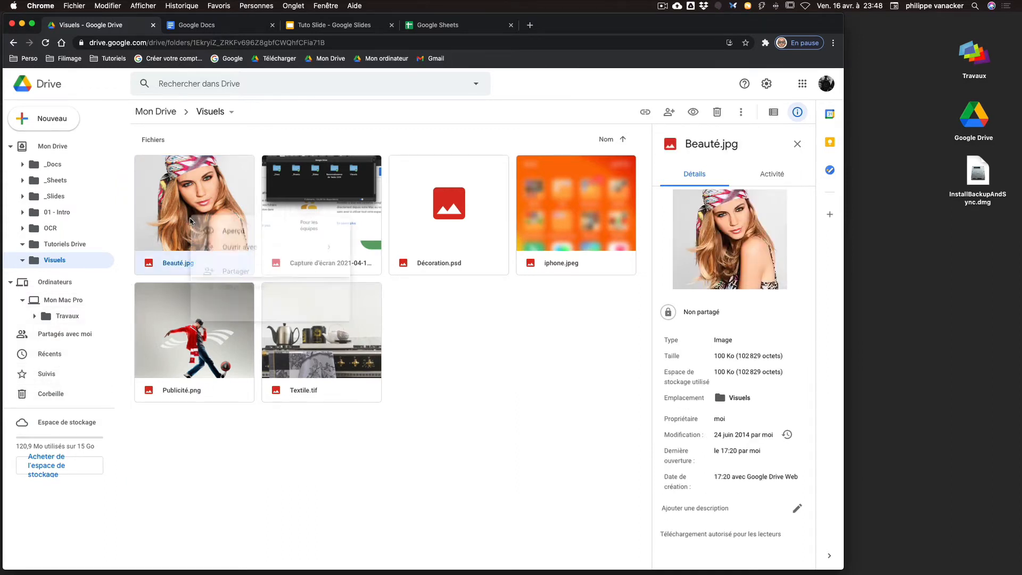
{"action": "left_click", "coordinate": [238, 466]}
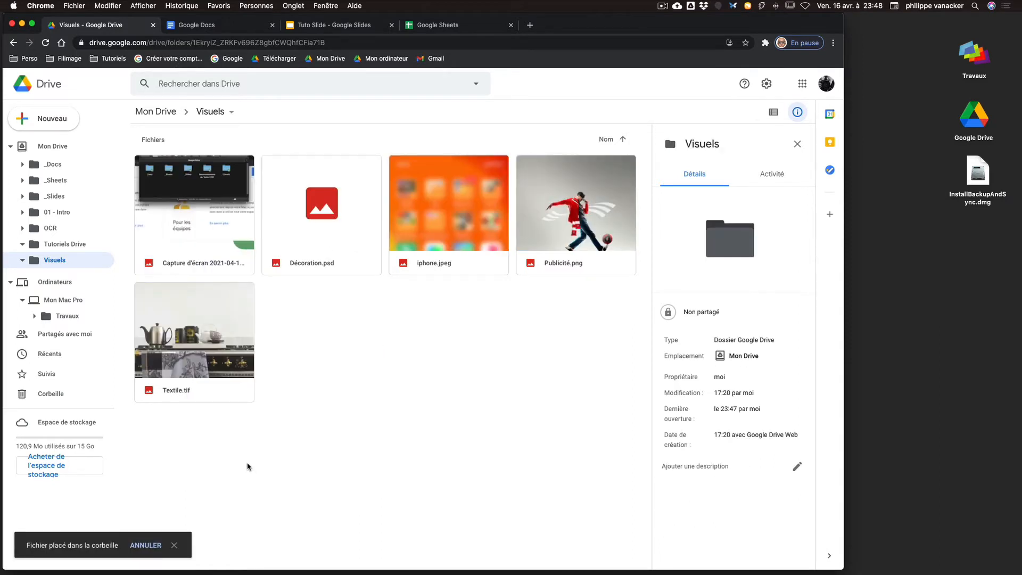
Restore Beauté.jpg from the Corbeille of Mon Drive
{"action": "left_click", "coordinate": [47, 397]}
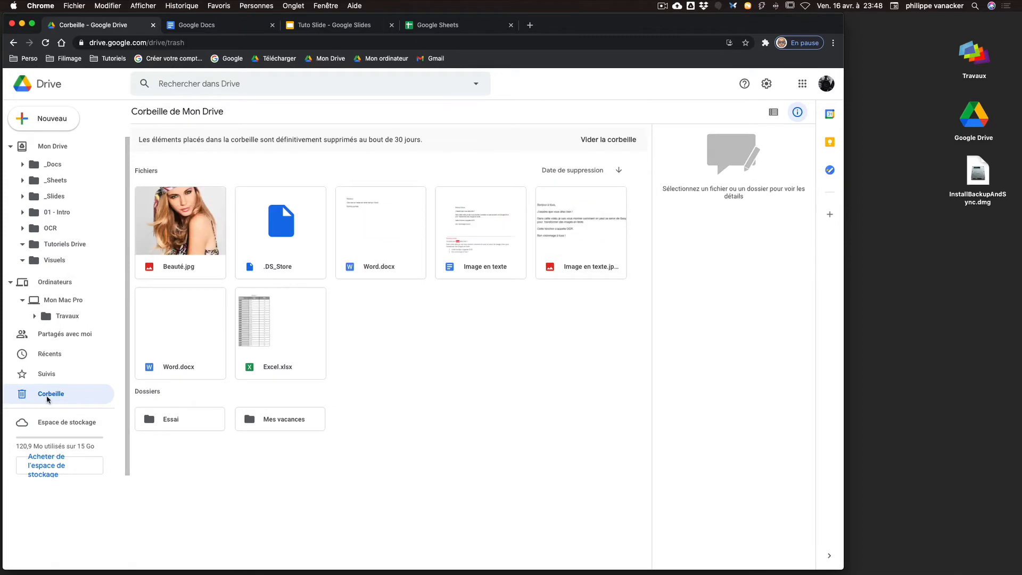
{"action": "left_click", "coordinate": [179, 223]}
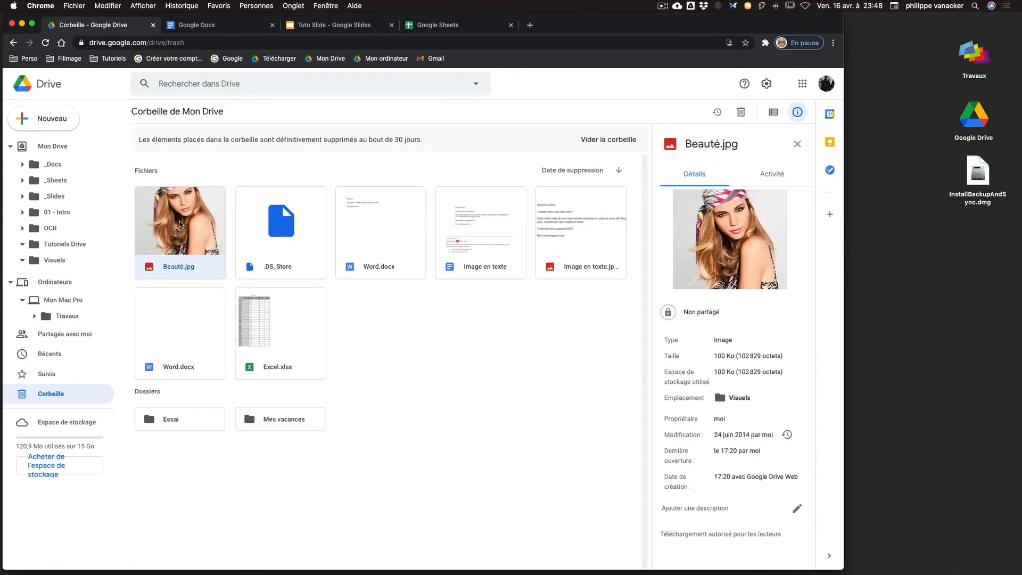
{"action": "right_click", "coordinate": [180, 222]}
{"action": "left_click", "coordinate": [220, 235]}
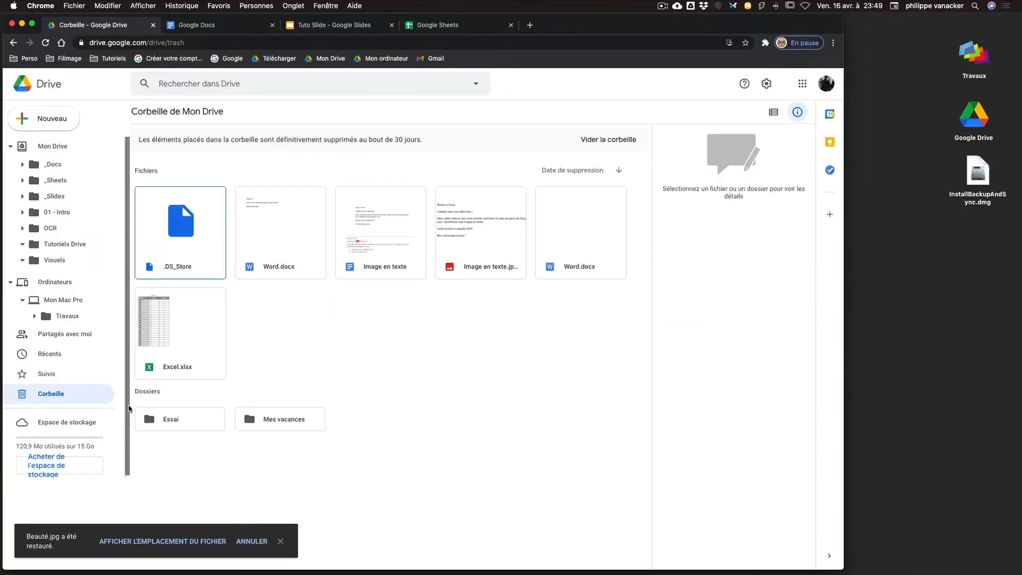
Create a folder named 01 - Client inside the Clients folder of the computer's local Travaux folder
{"action": "left_click", "coordinate": [34, 316]}
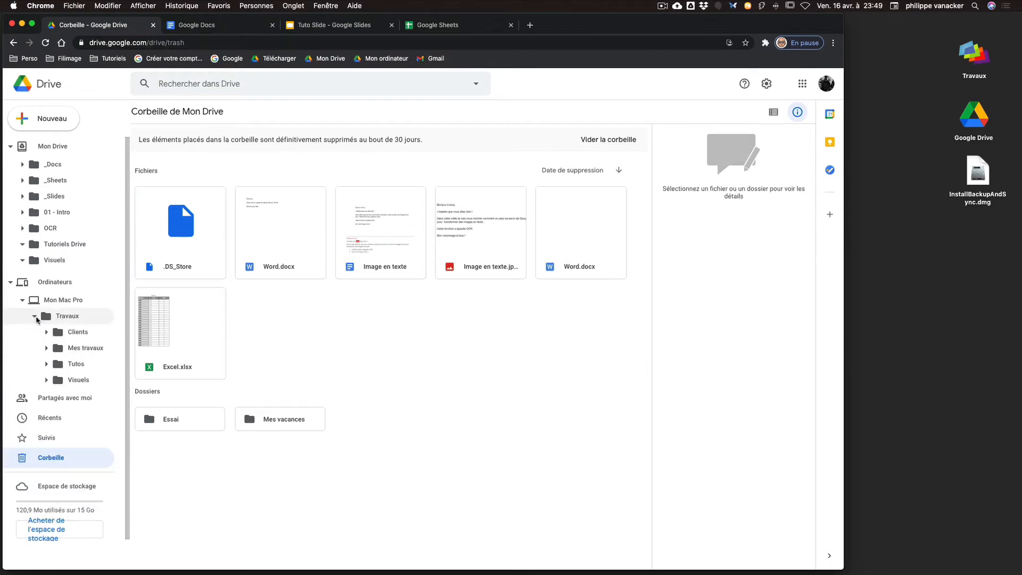
{"action": "left_click", "coordinate": [35, 317]}
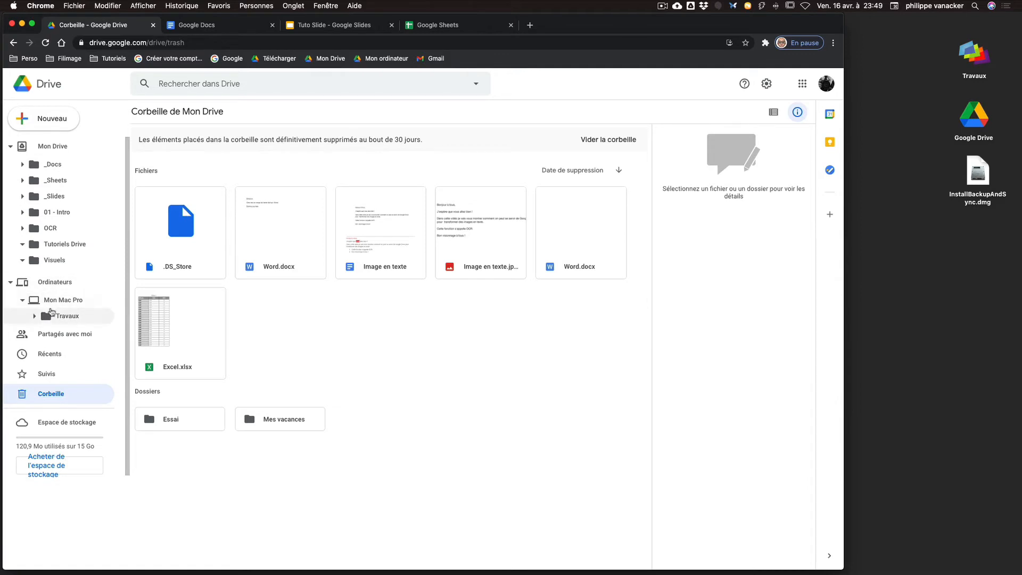
{"action": "double_click", "coordinate": [973, 59]}
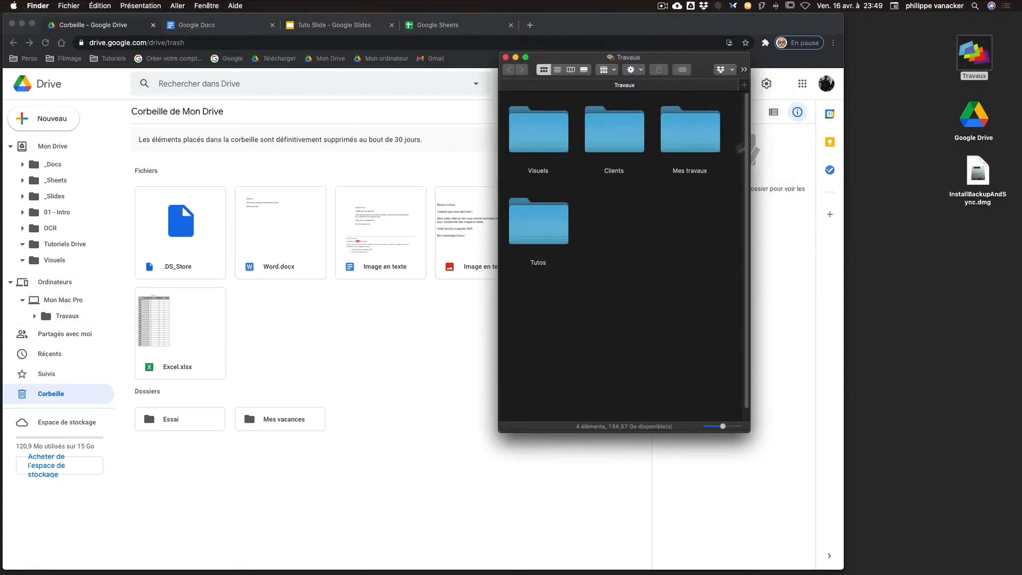
{"action": "double_click", "coordinate": [611, 136]}
{"action": "key", "text": "super+shift+n"}
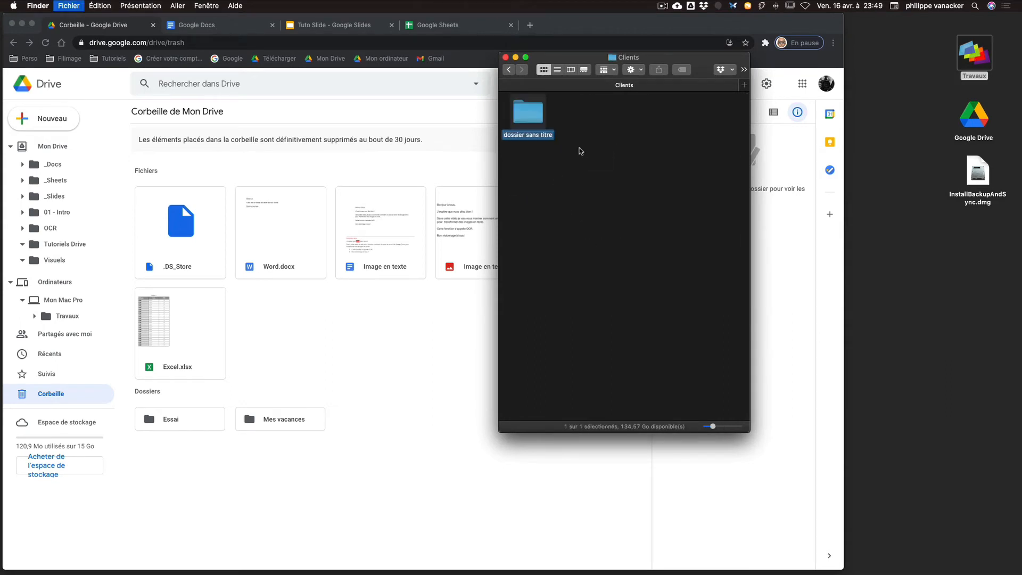
{"action": "type", "text": "01 -"}
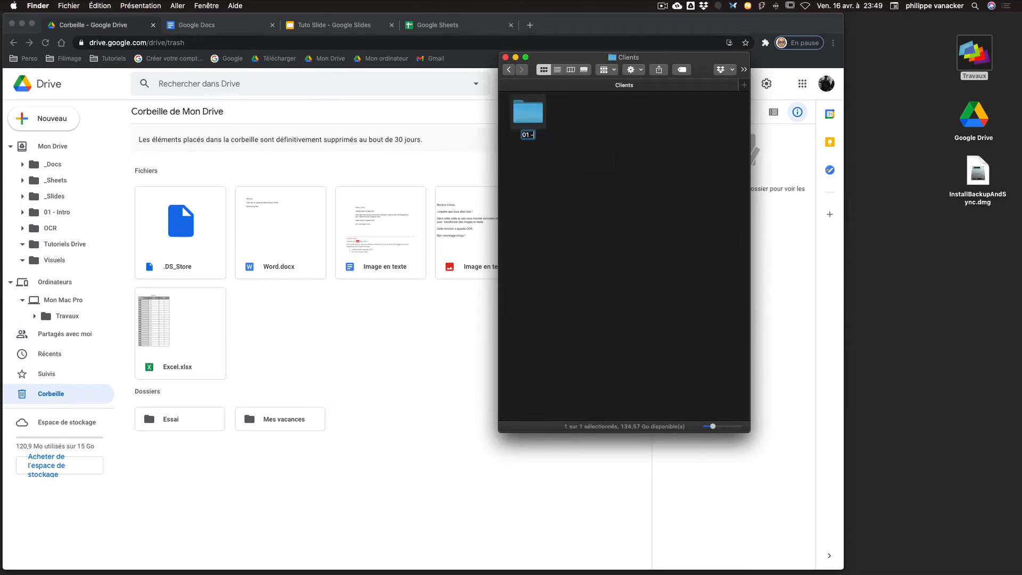
{"action": "type", "text": " Client"}
{"action": "left_click", "coordinate": [589, 172]}
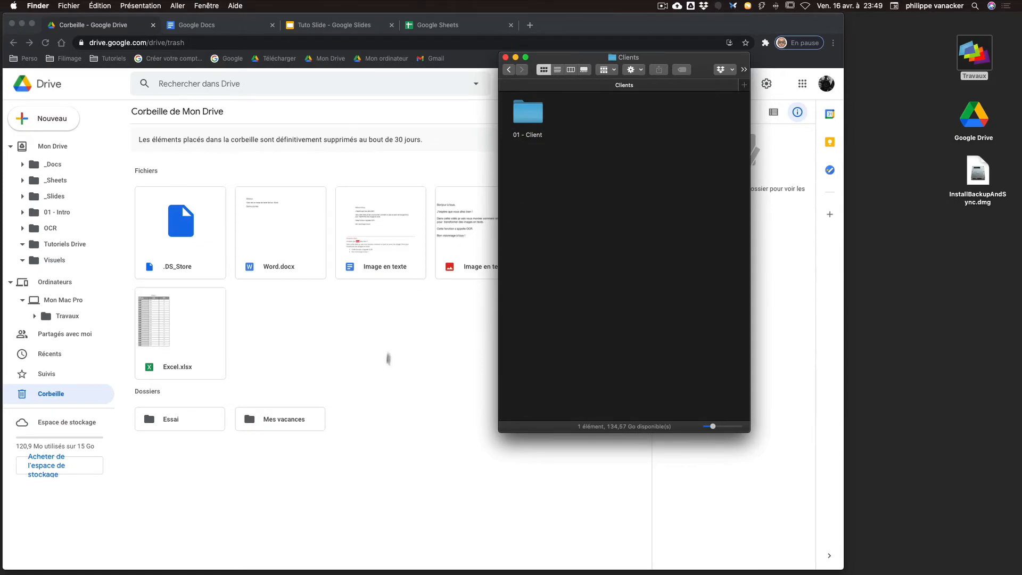
Return to Mon Drive in the browser and open the local Google Drive folder from the sync utility
{"action": "left_click", "coordinate": [383, 360]}
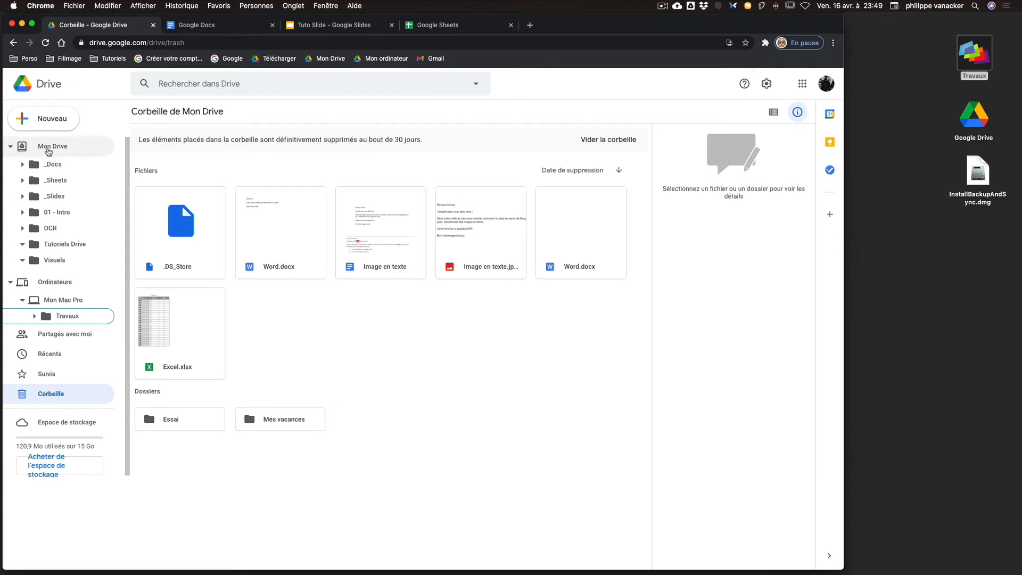
{"action": "left_click", "coordinate": [52, 146]}
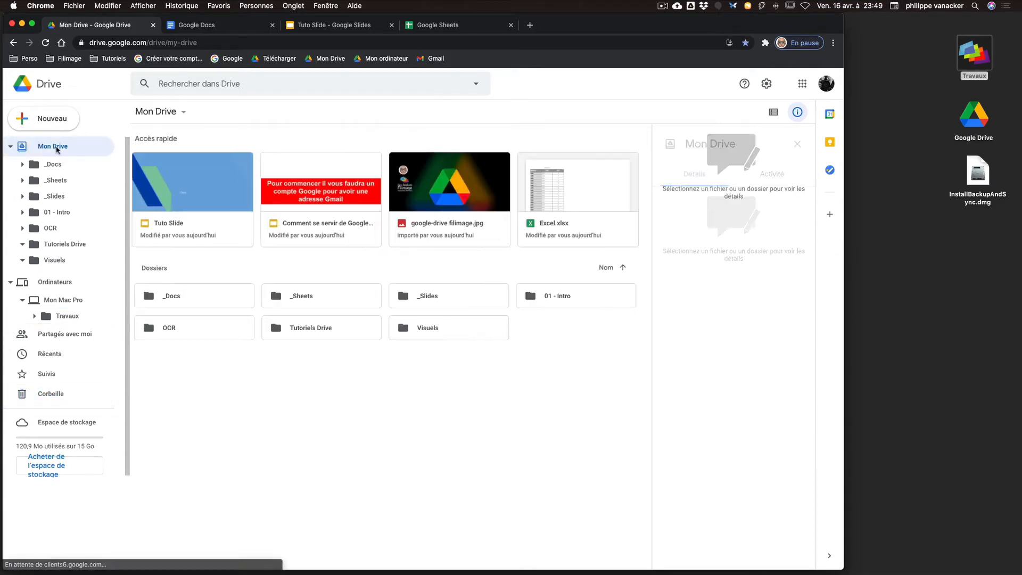
{"action": "left_click", "coordinate": [679, 7]}
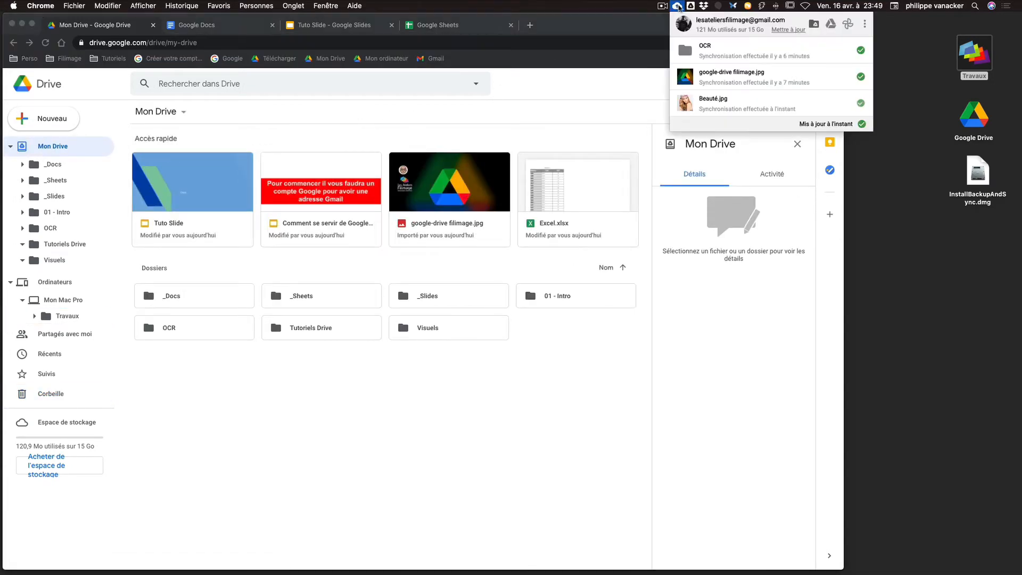
{"action": "left_click", "coordinate": [815, 26]}
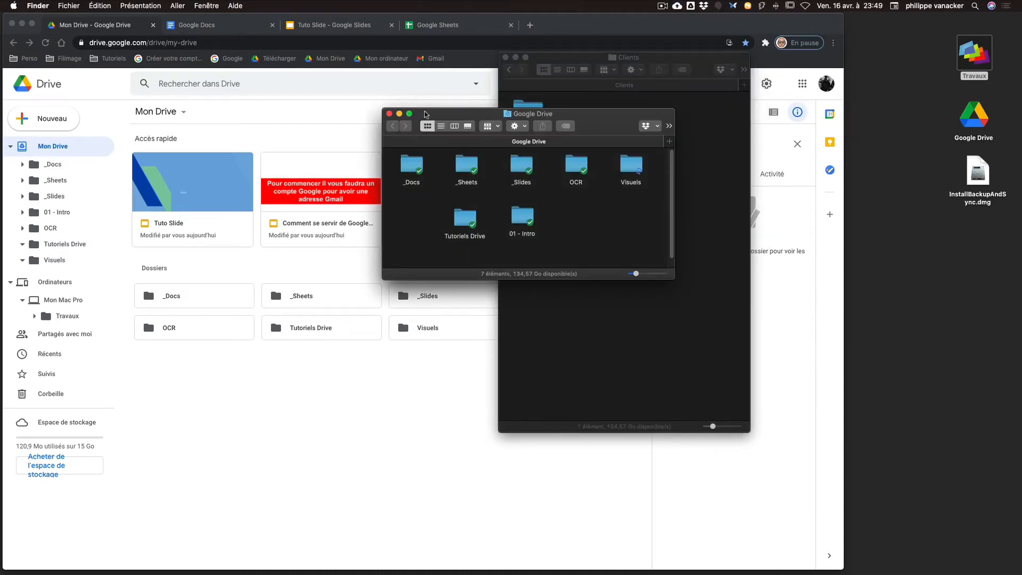
{"action": "left_click_drag", "start_coordinate": [425, 114], "coordinate": [177, 116]}
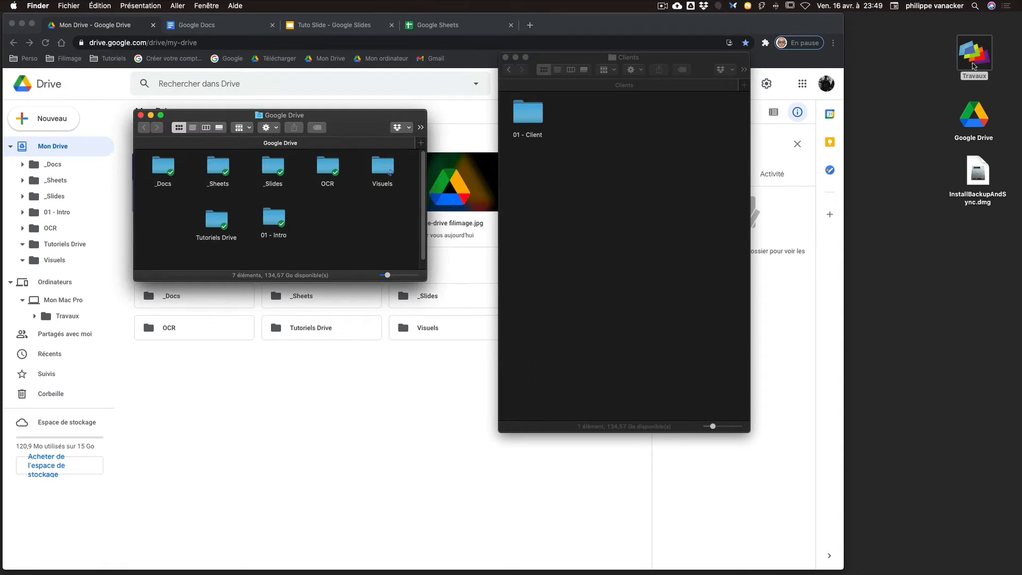
Open the local Travaux folder to compare it with the Google Drive folder, and close all the Finder windows
{"action": "double_click", "coordinate": [972, 65]}
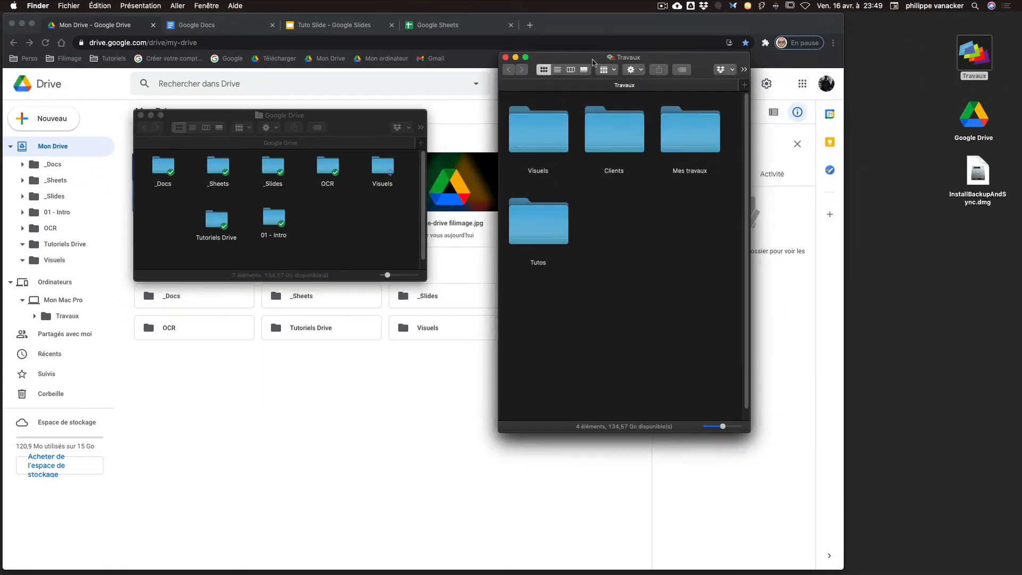
{"action": "left_click_drag", "start_coordinate": [592, 62], "coordinate": [460, 150]}
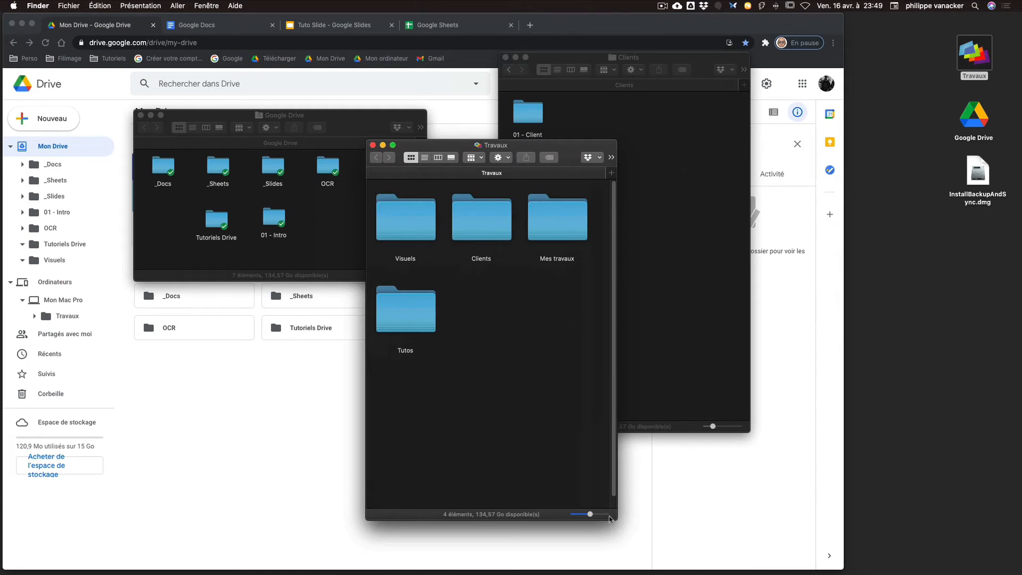
{"action": "left_click_drag", "start_coordinate": [612, 515], "coordinate": [707, 371]}
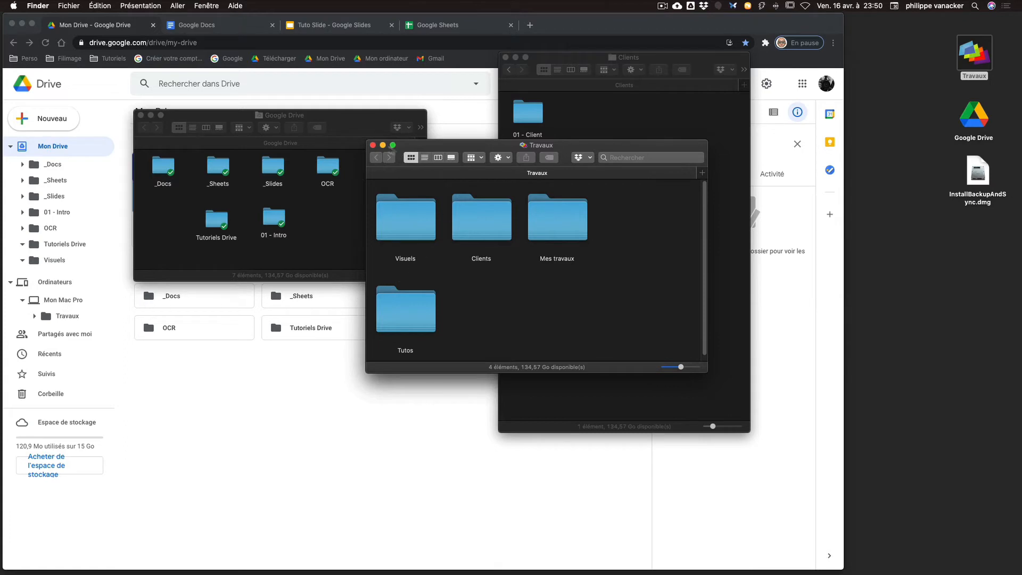
{"action": "left_click", "coordinate": [372, 145]}
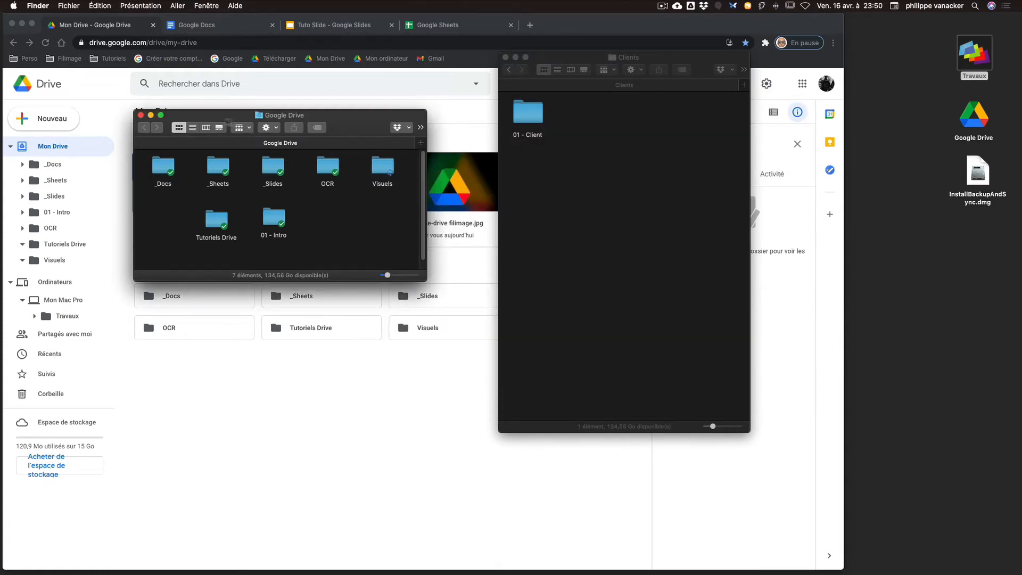
{"action": "left_click", "coordinate": [141, 116]}
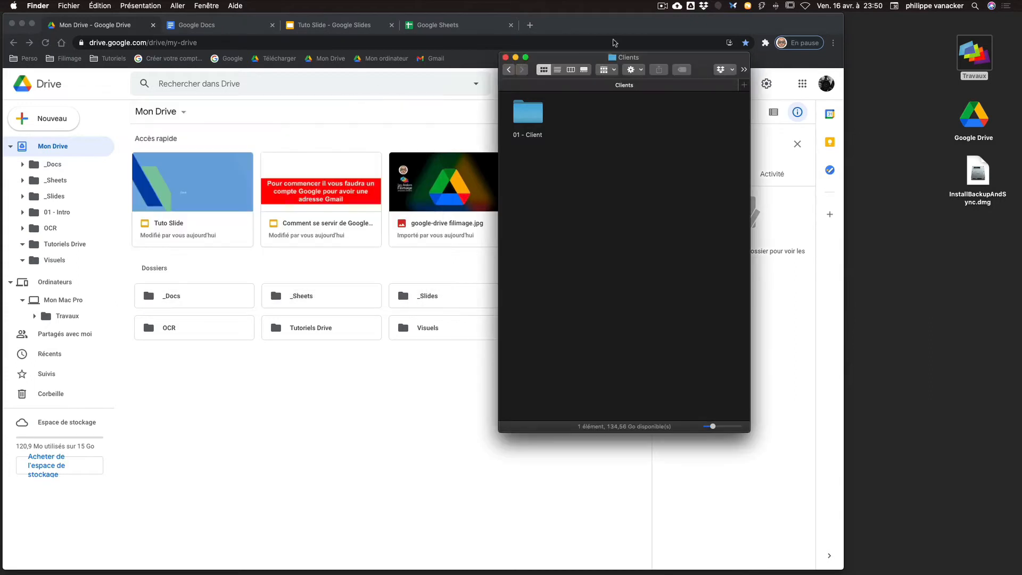
{"action": "left_click", "coordinate": [506, 57]}
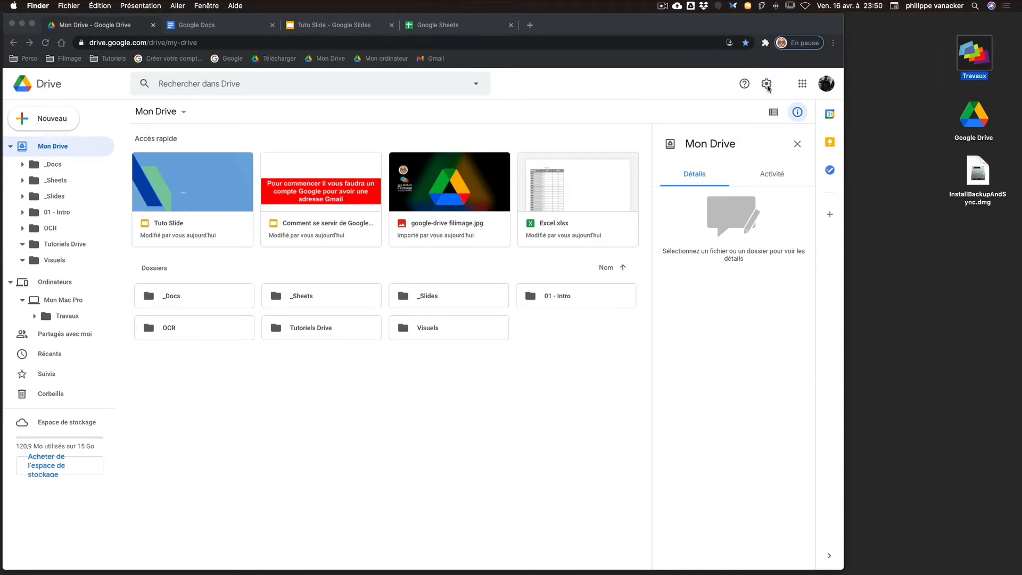
Check which Google apps are available from Drive and switch to the Google Docs home page
{"action": "left_click", "coordinate": [802, 84]}
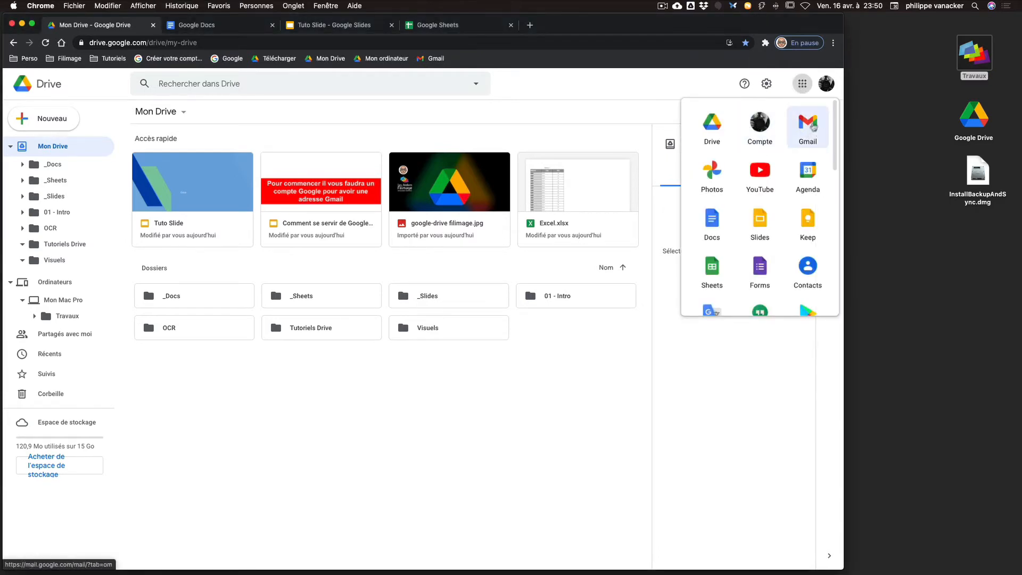
{"action": "mouse_move", "coordinate": [807, 122]}
{"action": "left_mouse_down"}
{"action": "mouse_move", "coordinate": [750, 116]}
{"action": "mouse_move", "coordinate": [841, 128]}
{"action": "mouse_move", "coordinate": [810, 126]}
{"action": "left_mouse_up"}
{"action": "left_click", "coordinate": [403, 477]}
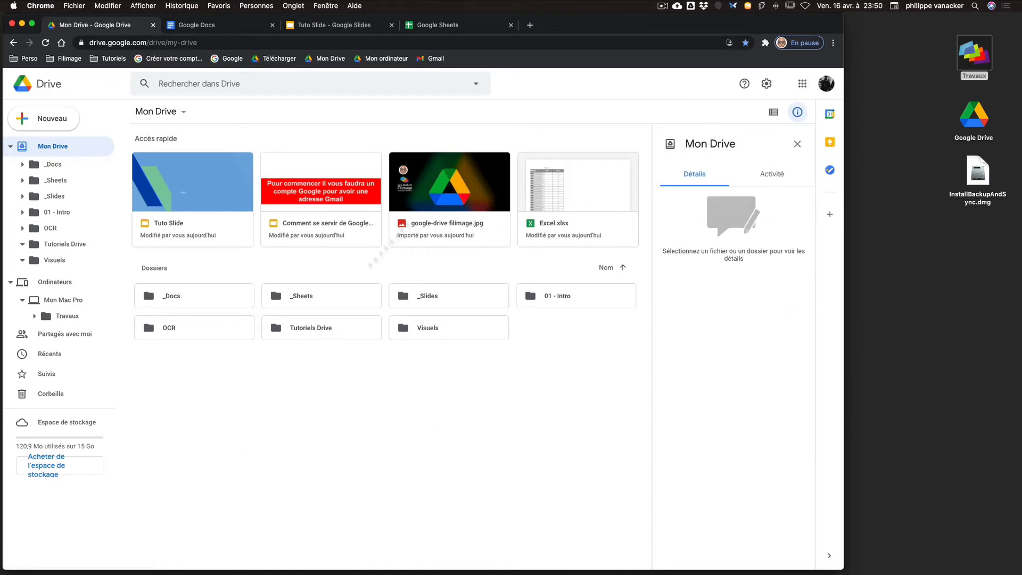
{"action": "left_click", "coordinate": [208, 27]}
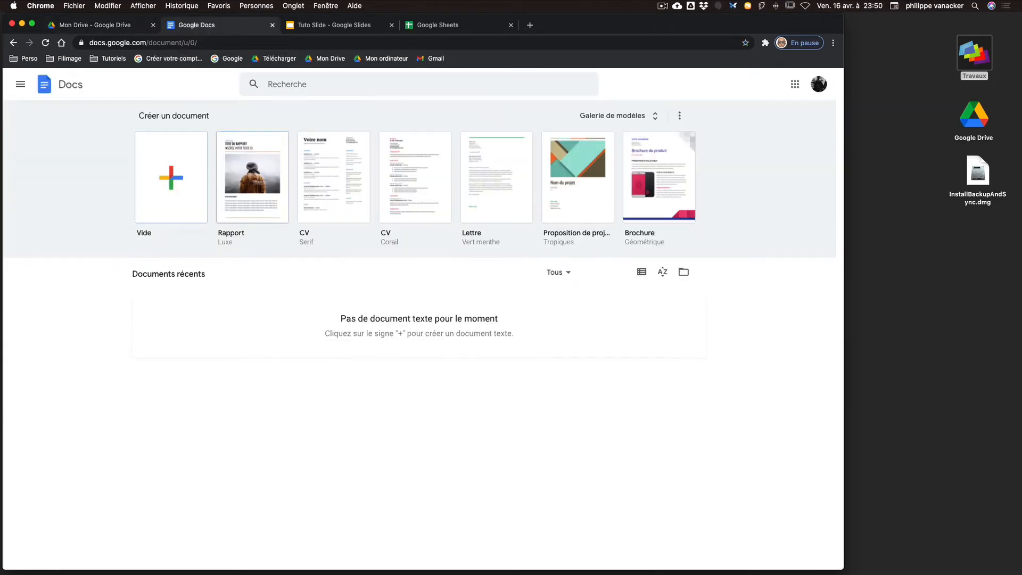
Browse the Google Docs template gallery, including the CV, letter and personal templates
{"action": "left_click", "coordinate": [644, 117]}
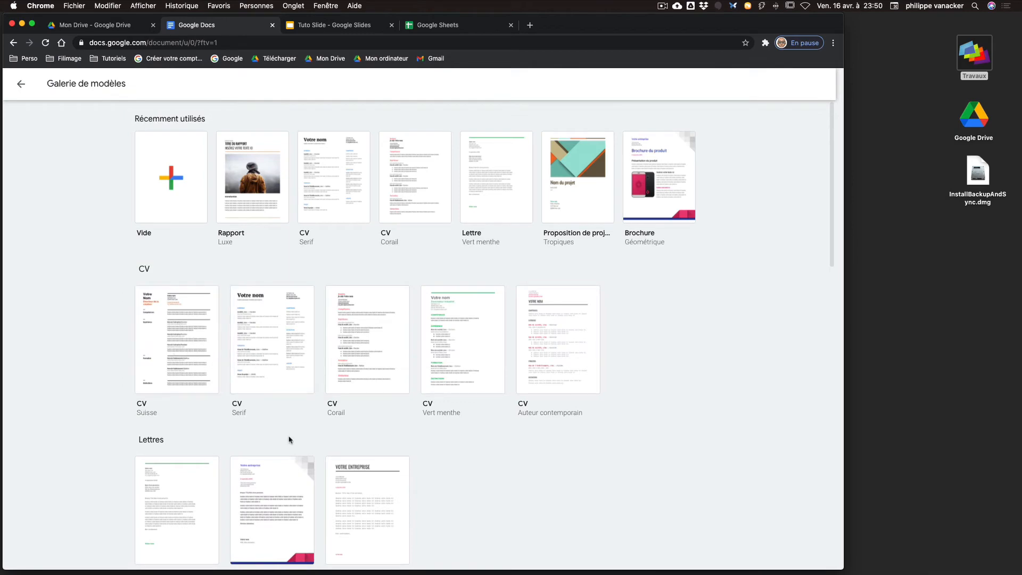
{"action": "scroll", "coordinate": [289, 439], "scroll_direction": "down", "scroll_amount": 5}
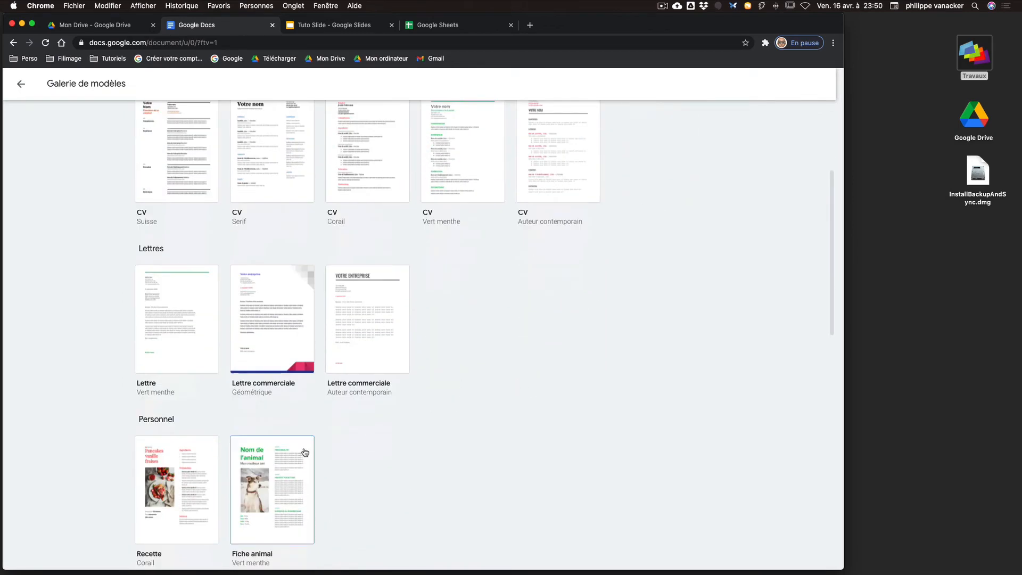
{"action": "scroll", "coordinate": [305, 452], "scroll_direction": "up", "scroll_amount": 5}
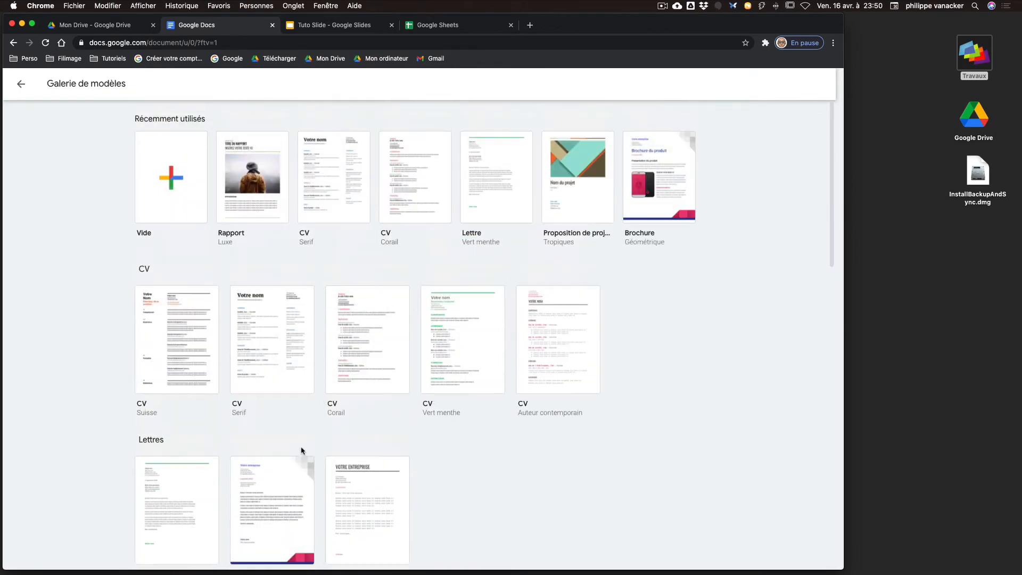
Hide the browser and open the Tutos folder inside the local Travaux folder, checking Mes travaux on the way
{"action": "left_click", "coordinate": [875, 141], "text": "alt"}
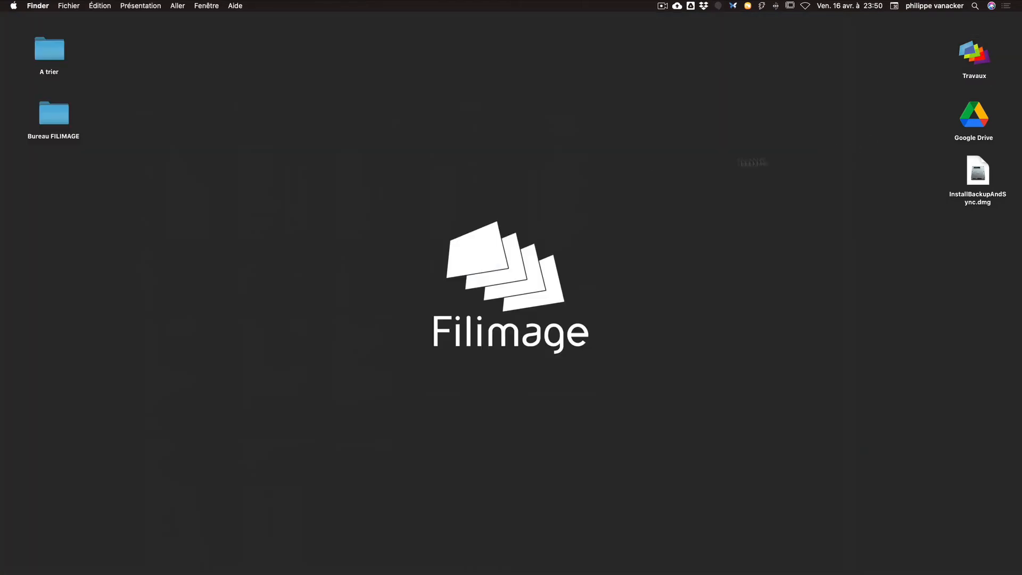
{"action": "double_click", "coordinate": [970, 53]}
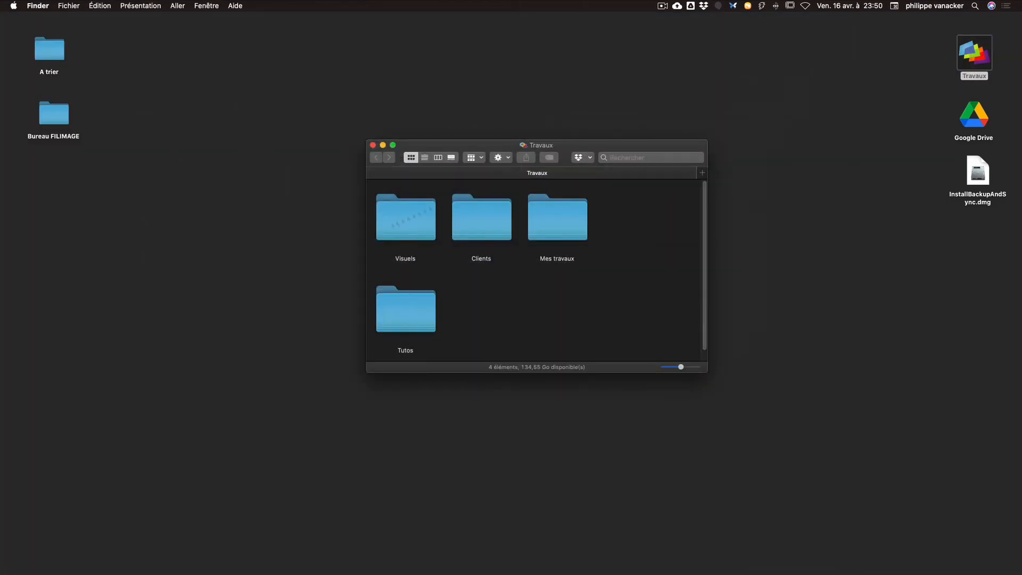
{"action": "double_click", "coordinate": [559, 229]}
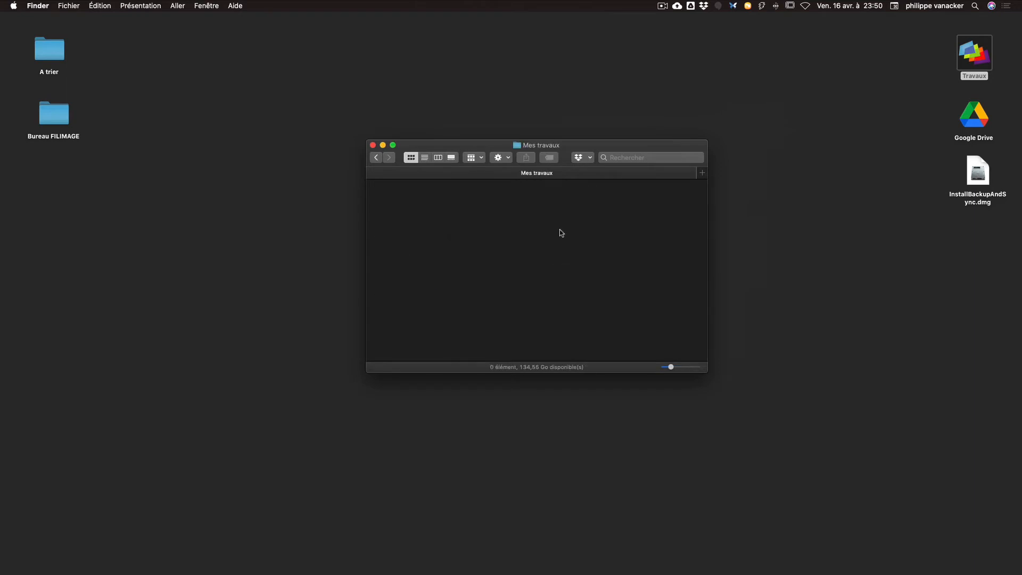
{"action": "left_click", "coordinate": [376, 157]}
{"action": "double_click", "coordinate": [407, 326]}
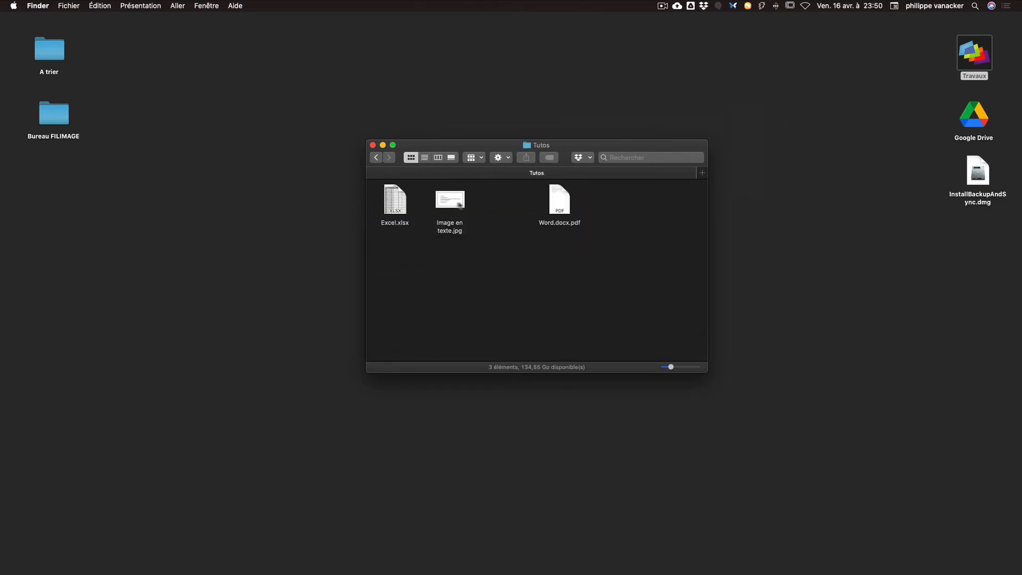
Open Word.docx.pdf from the Tutos folder in Adobe Acrobat and select part of its first two lines of text
{"action": "left_click", "coordinate": [560, 205]}
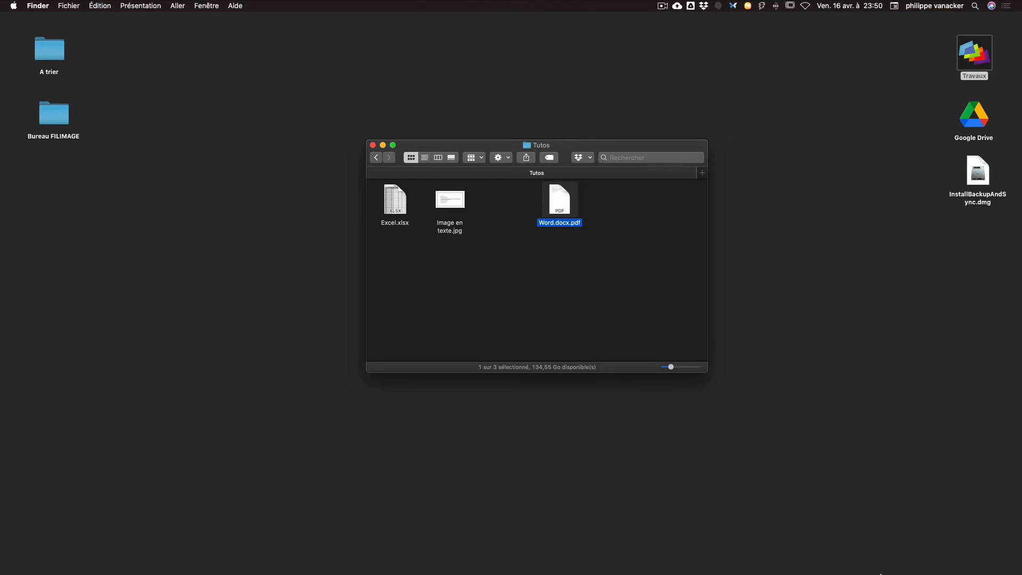
{"action": "right_click", "coordinate": [559, 203]}
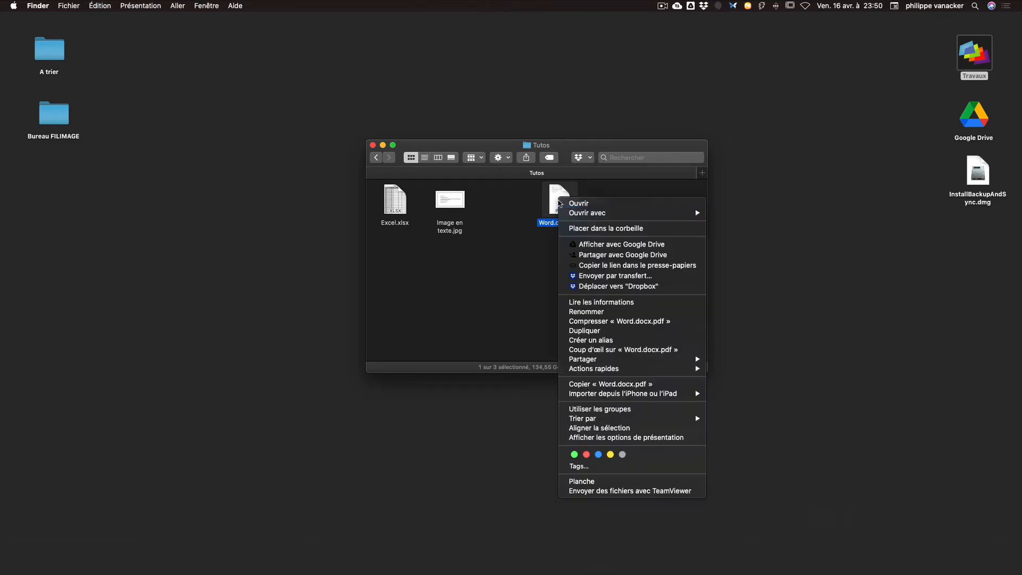
{"action": "mouse_move", "coordinate": [591, 212]}
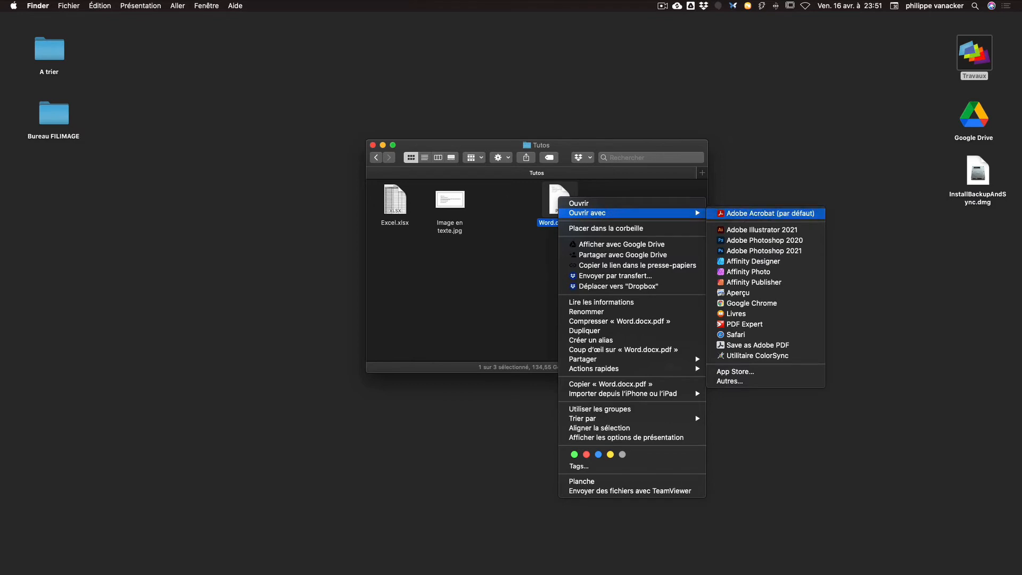
{"action": "left_click", "coordinate": [767, 213]}
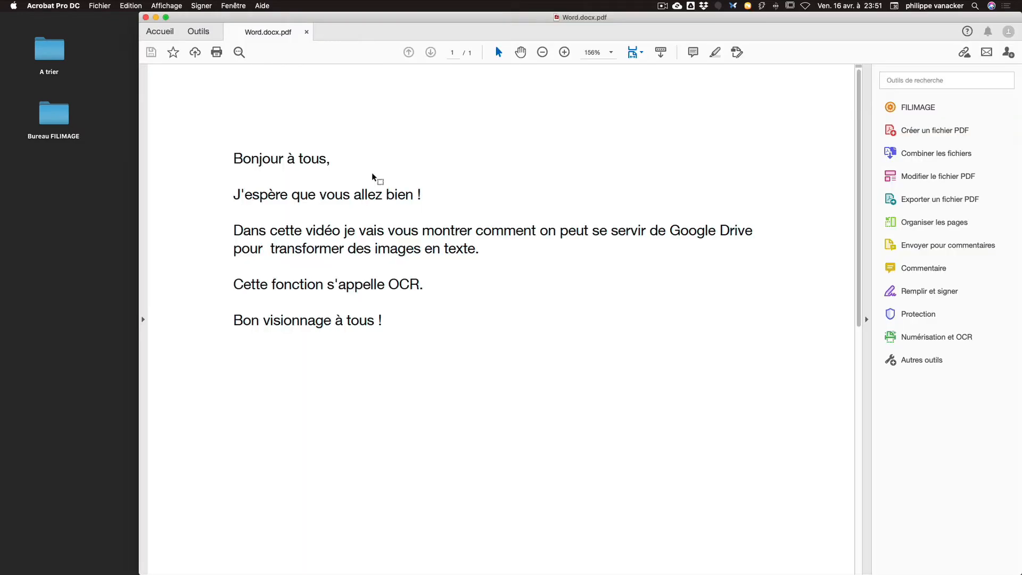
{"action": "left_click_drag", "start_coordinate": [233, 158], "coordinate": [382, 195]}
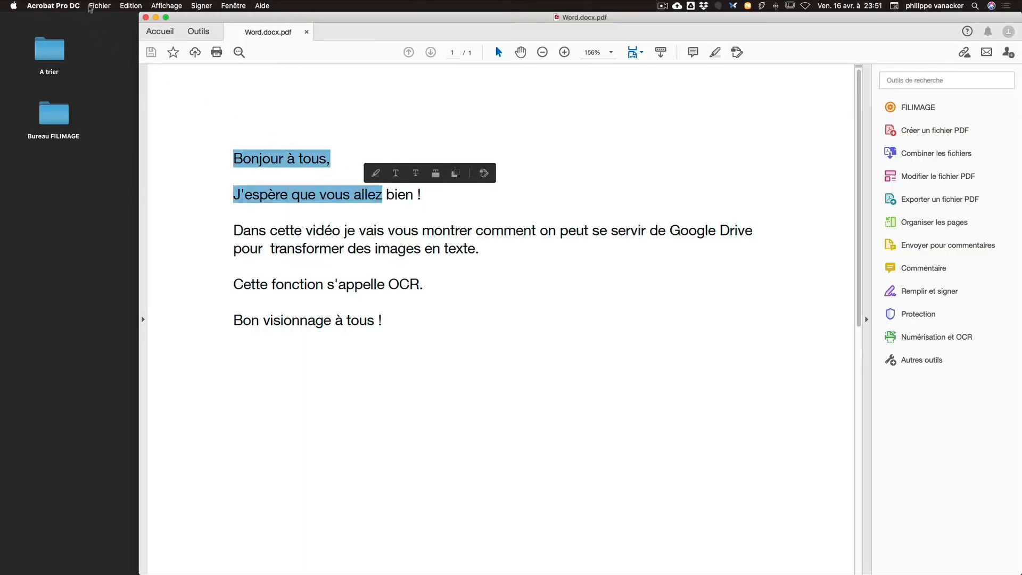
Export the PDF as a Microsoft Word document named Word, saved to the desktop
{"action": "left_click", "coordinate": [90, 8]}
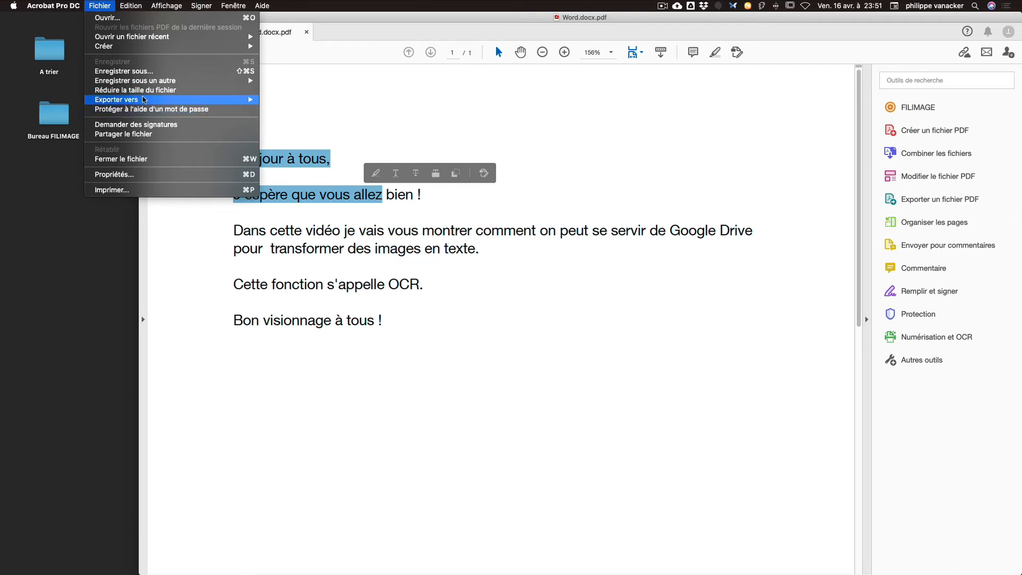
{"action": "mouse_move", "coordinate": [143, 100]}
{"action": "mouse_move", "coordinate": [313, 101]}
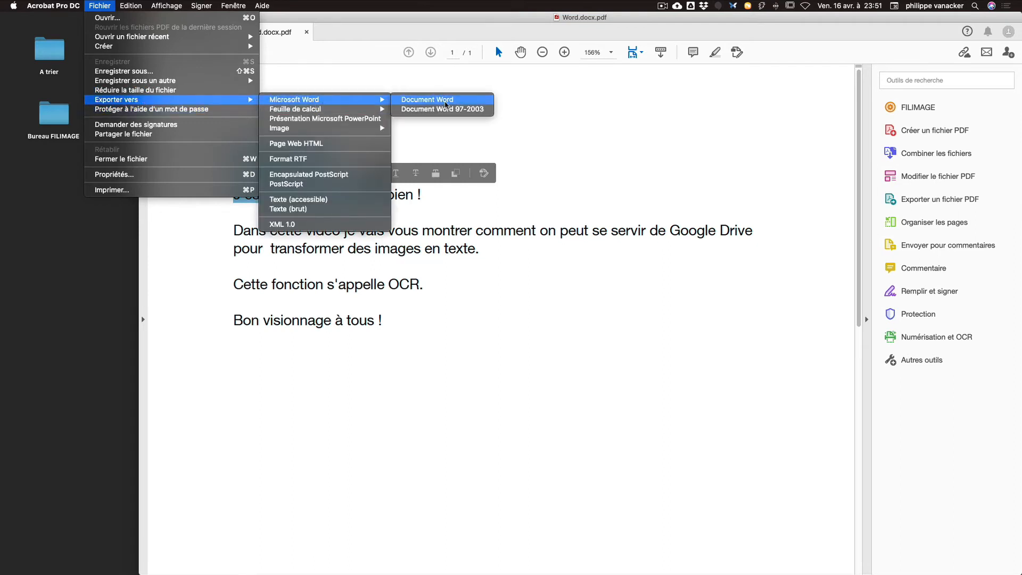
{"action": "left_click", "coordinate": [445, 101]}
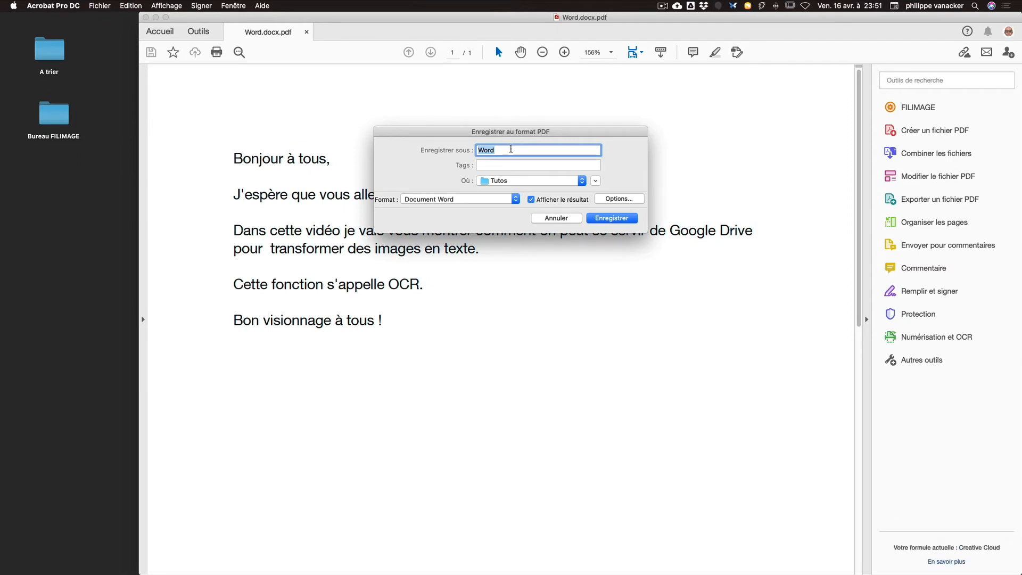
{"action": "key", "text": "super+d"}
{"action": "left_click", "coordinate": [605, 219]}
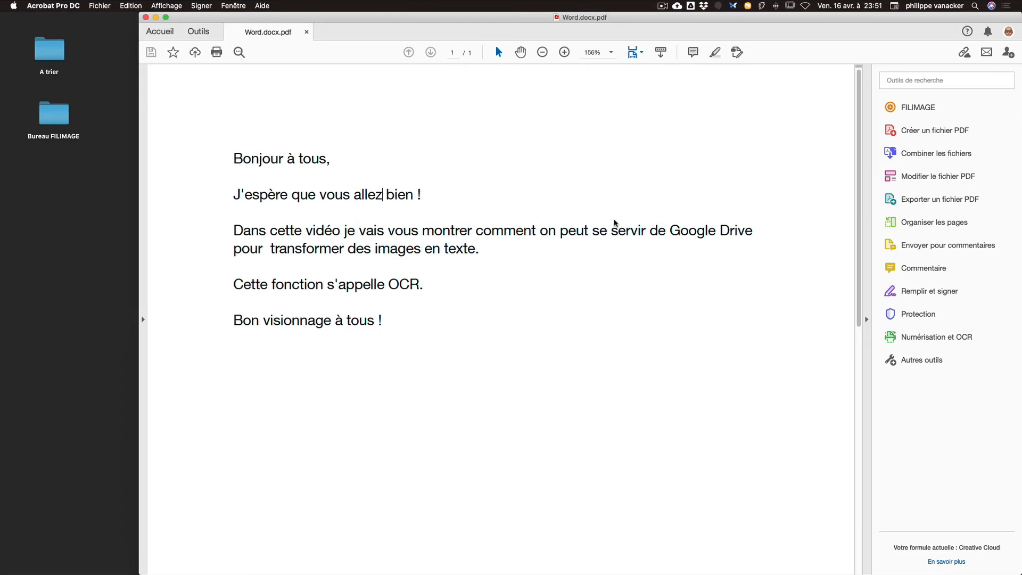
Close the PDF in Acrobat and move the exported Word.docx from the desktop into the Tutos folder
{"action": "left_click", "coordinate": [125, 231]}
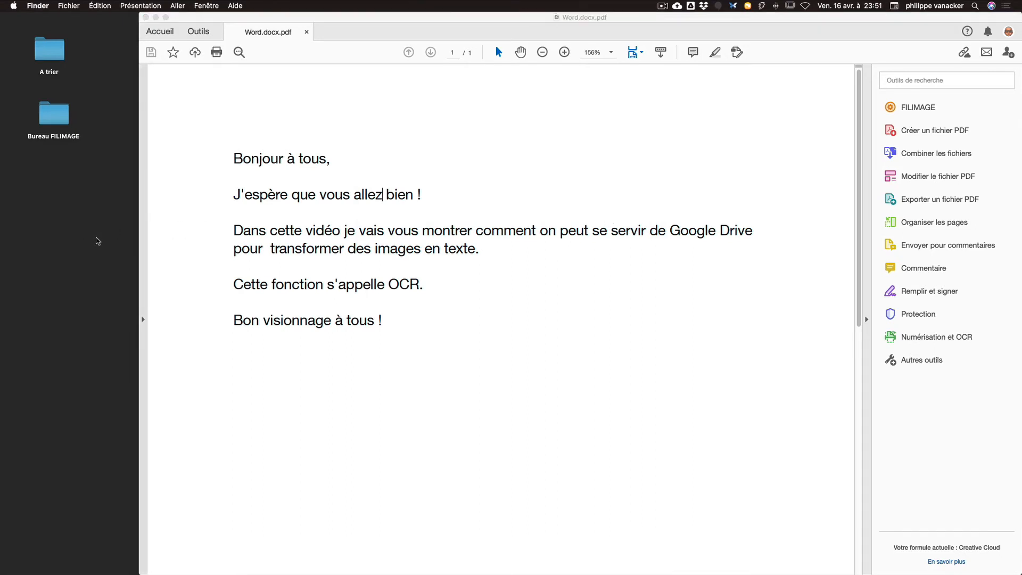
{"action": "left_click", "coordinate": [146, 17]}
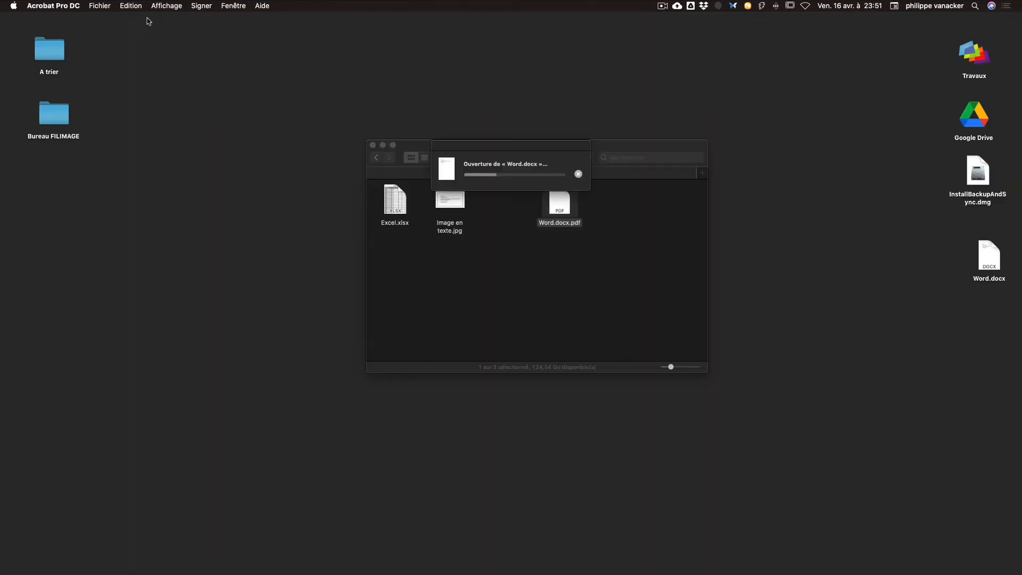
{"action": "left_click", "coordinate": [378, 88]}
{"action": "left_click_drag", "start_coordinate": [983, 257], "coordinate": [935, 252]}
{"action": "left_click", "coordinate": [471, 226]}
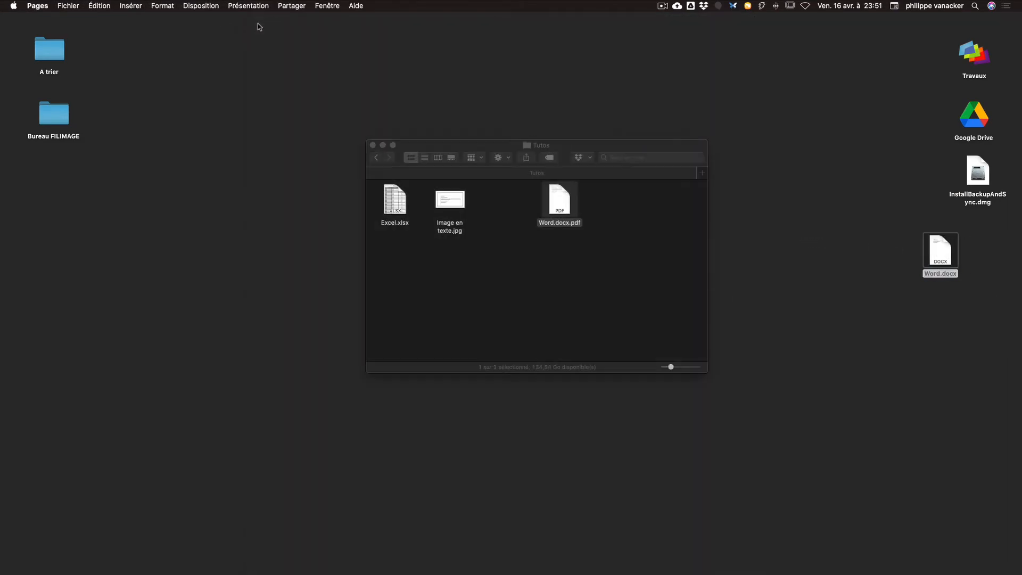
{"action": "left_click", "coordinate": [257, 21]}
{"action": "left_click", "coordinate": [652, 277]}
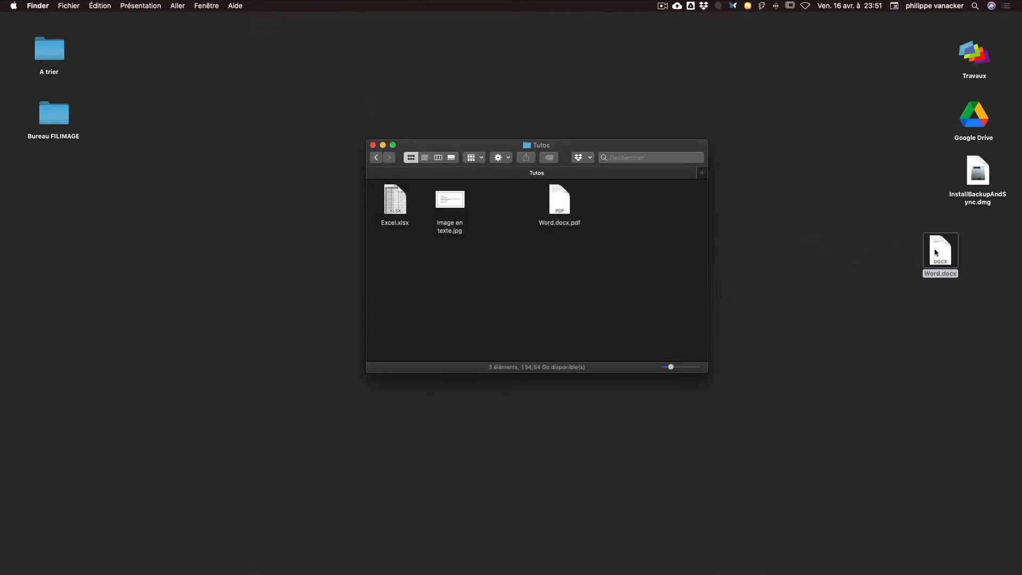
{"action": "left_click_drag", "start_coordinate": [936, 254], "coordinate": [513, 256]}
{"action": "left_click", "coordinate": [514, 261]}
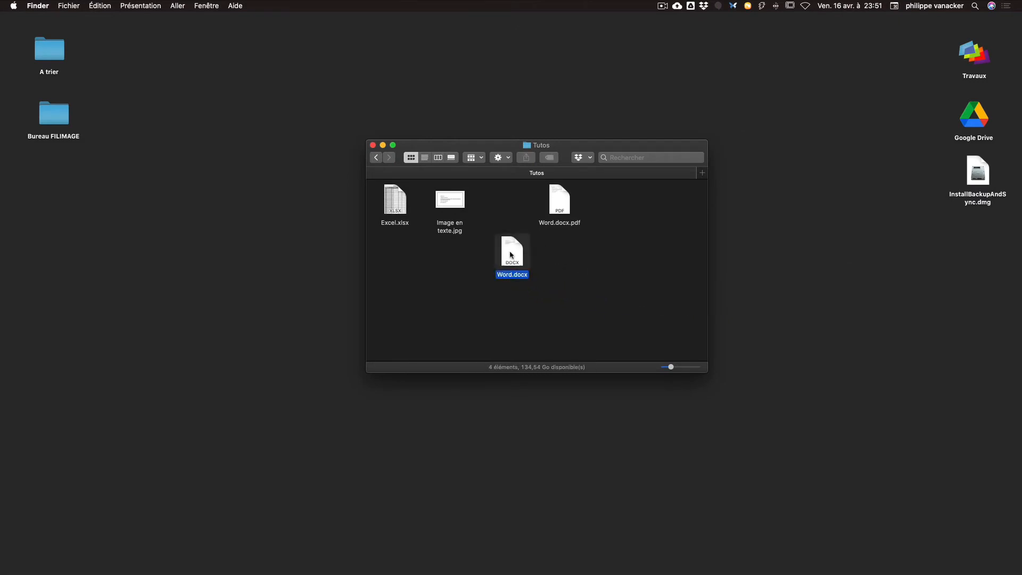
Copy Word.docx from the Tutos folder into the OCR folder of the computer's local Google Drive folder
{"action": "key", "text": "super+c"}
{"action": "left_click", "coordinate": [678, 7]}
{"action": "left_click", "coordinate": [812, 26]}
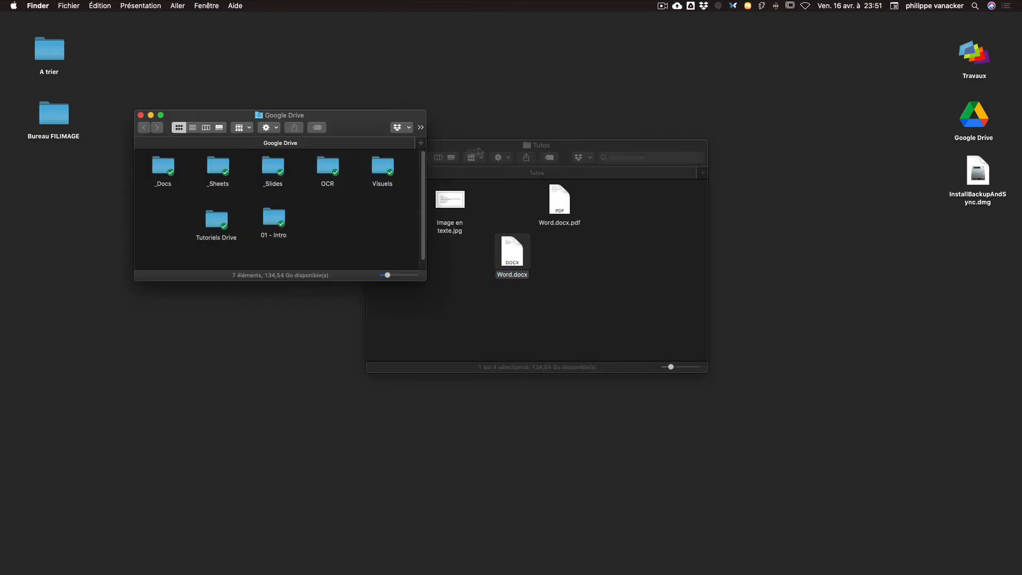
{"action": "double_click", "coordinate": [328, 166]}
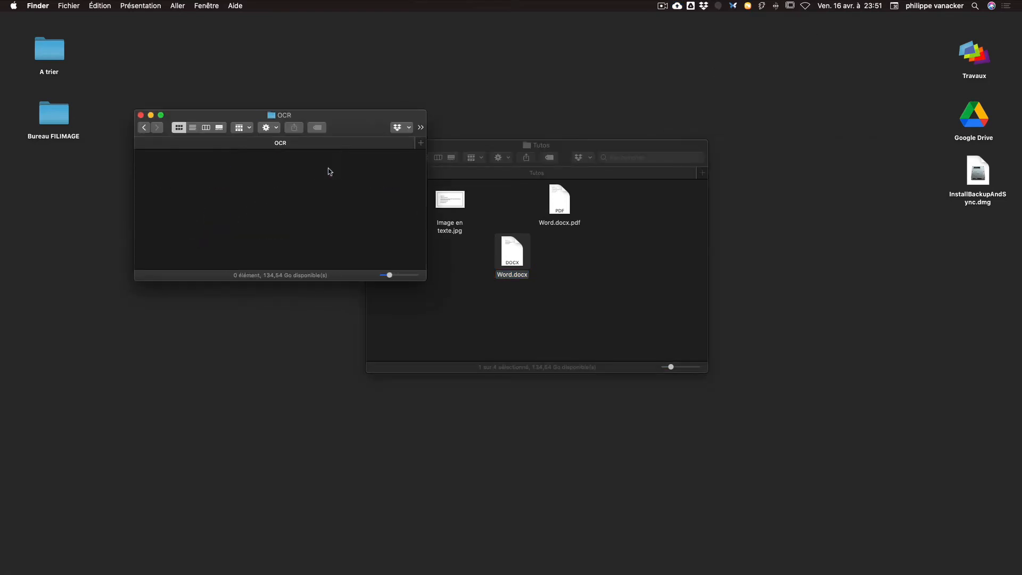
{"action": "key", "text": "super+v"}
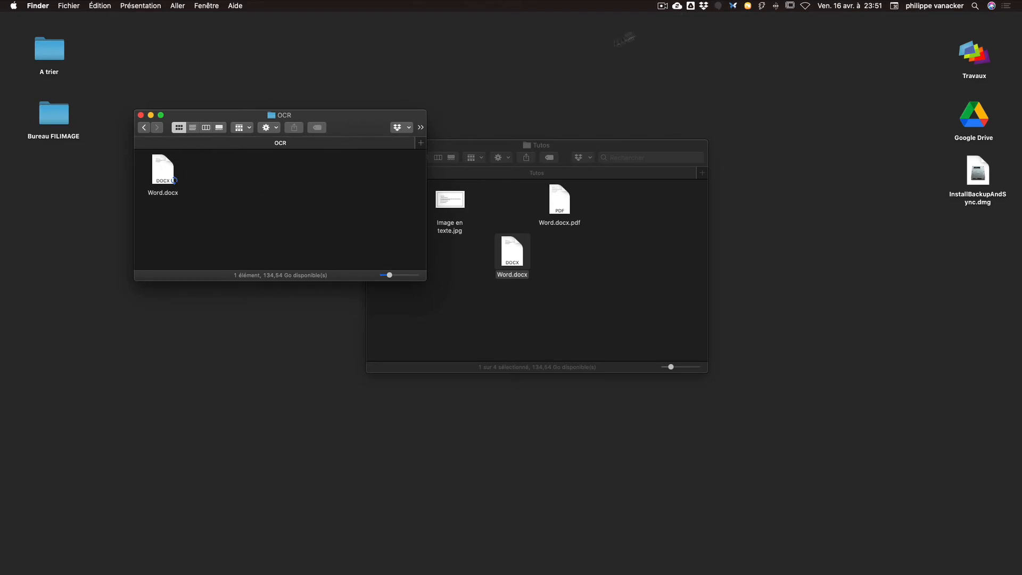
Switch back to the browser, leave the template gallery and reload the Google Docs home page to check the recent documents
{"action": "key", "text": "super+Tab"}
{"action": "left_click", "coordinate": [576, 290]}
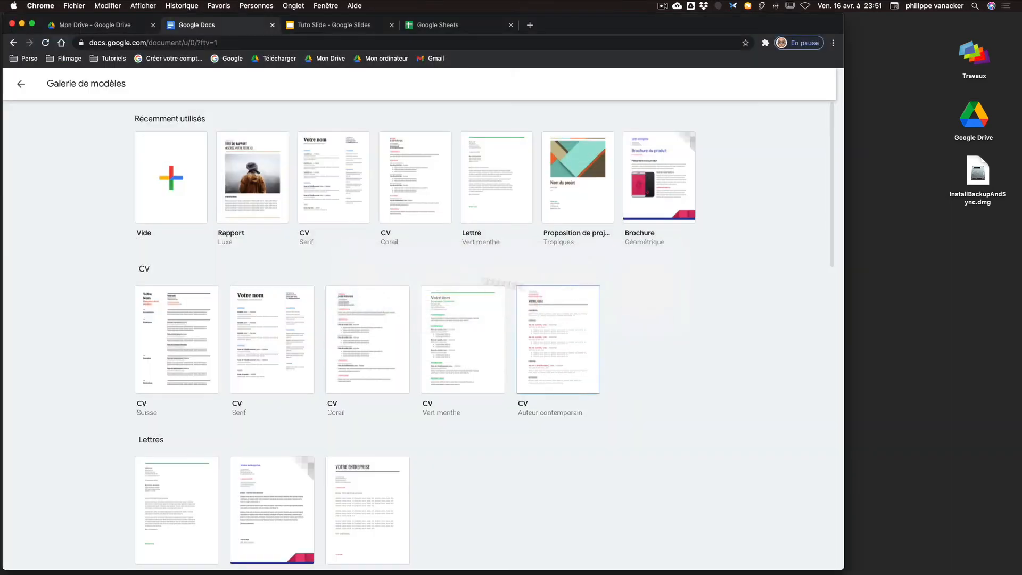
{"action": "left_click", "coordinate": [22, 84]}
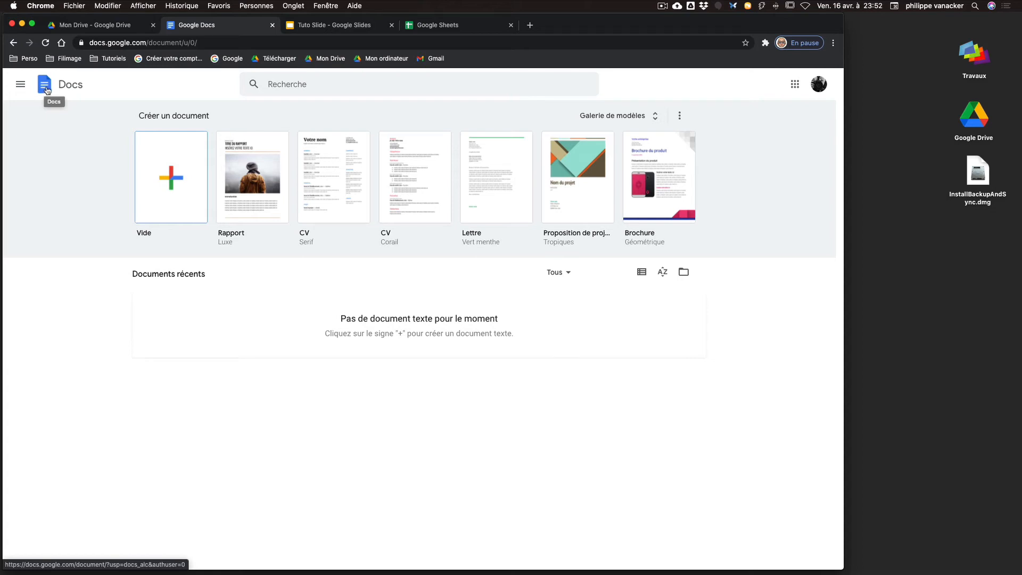
{"action": "left_click", "coordinate": [46, 90]}
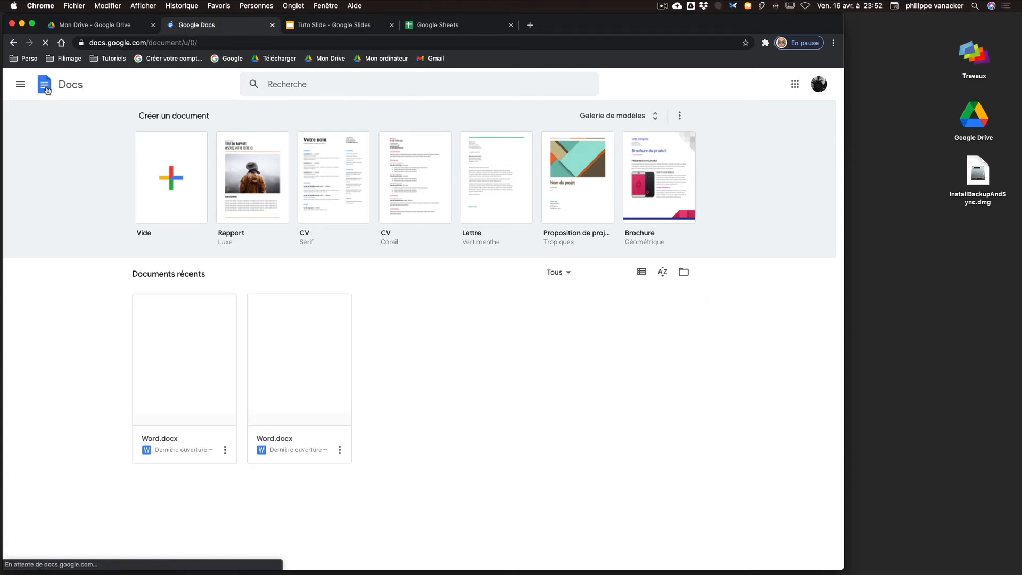
Go from Google Docs back to Drive and open the _Docs folder under Mon Drive
{"action": "left_click", "coordinate": [20, 84]}
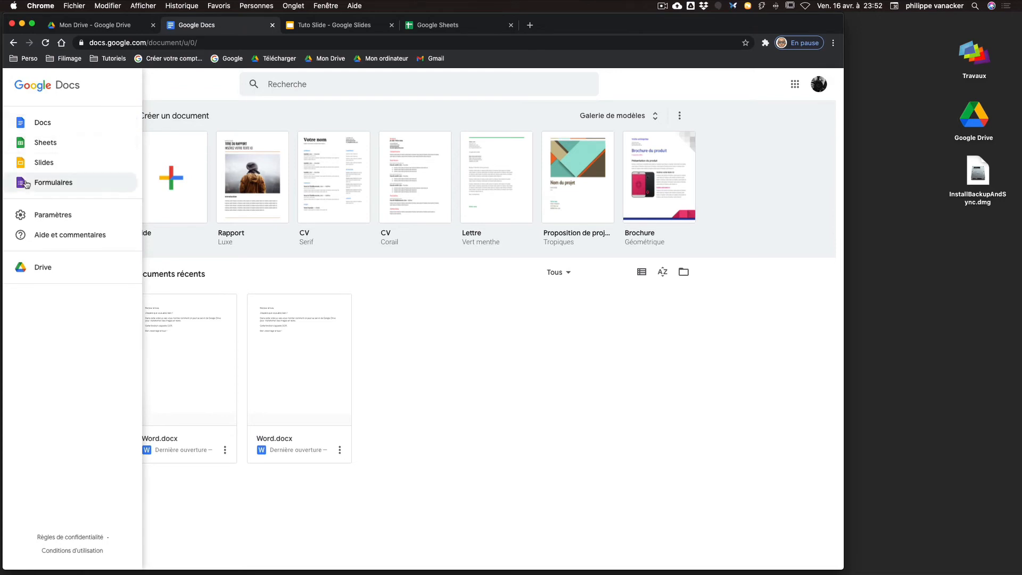
{"action": "left_click", "coordinate": [13, 43]}
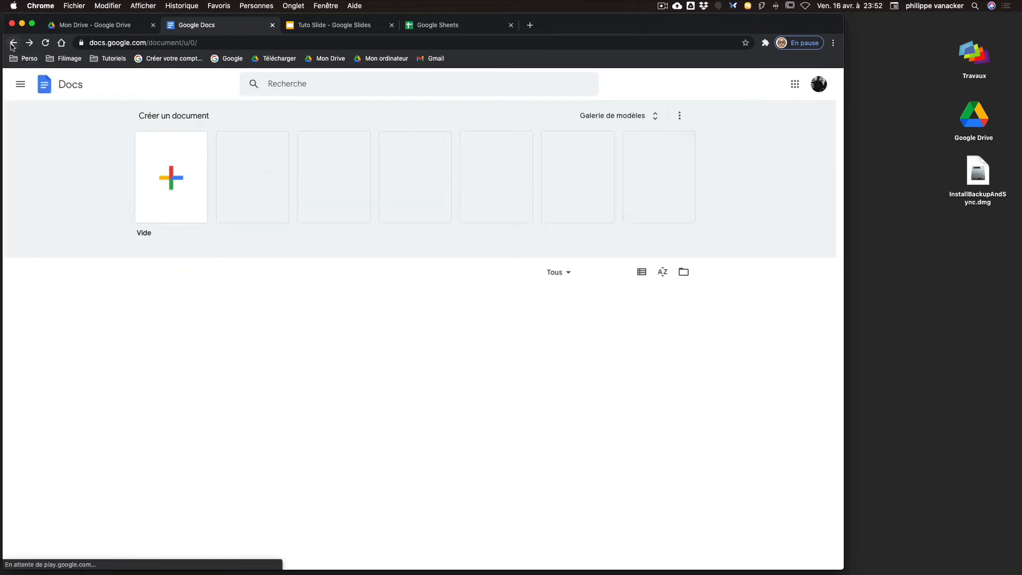
{"action": "left_click", "coordinate": [20, 84]}
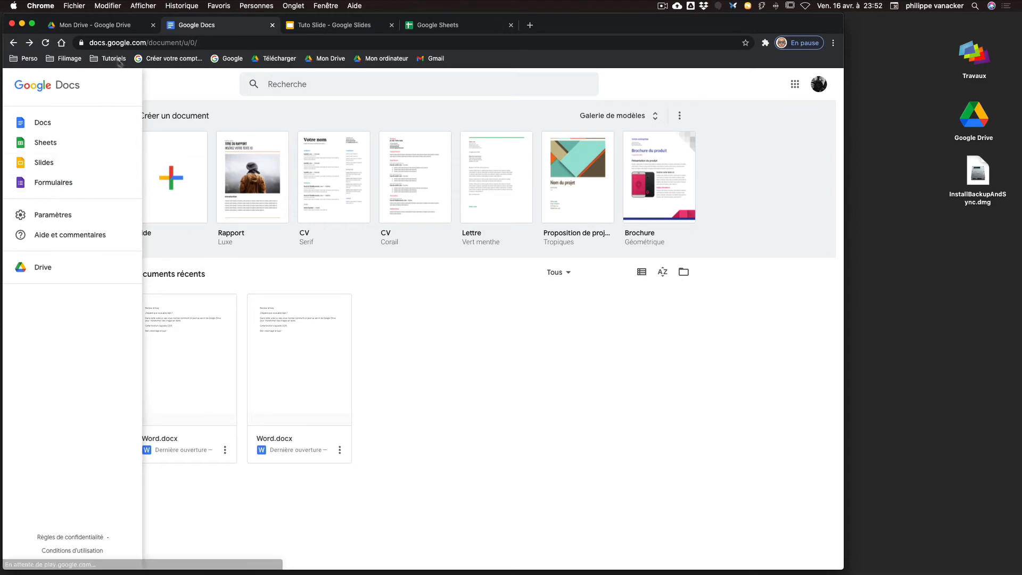
{"action": "left_click", "coordinate": [325, 58]}
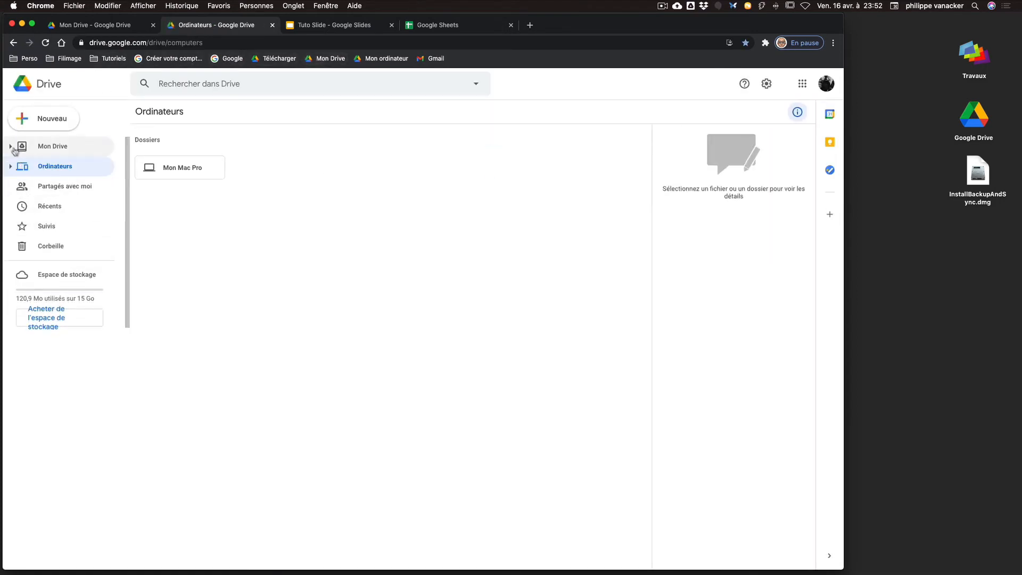
{"action": "left_click", "coordinate": [10, 146]}
{"action": "left_click", "coordinate": [58, 165]}
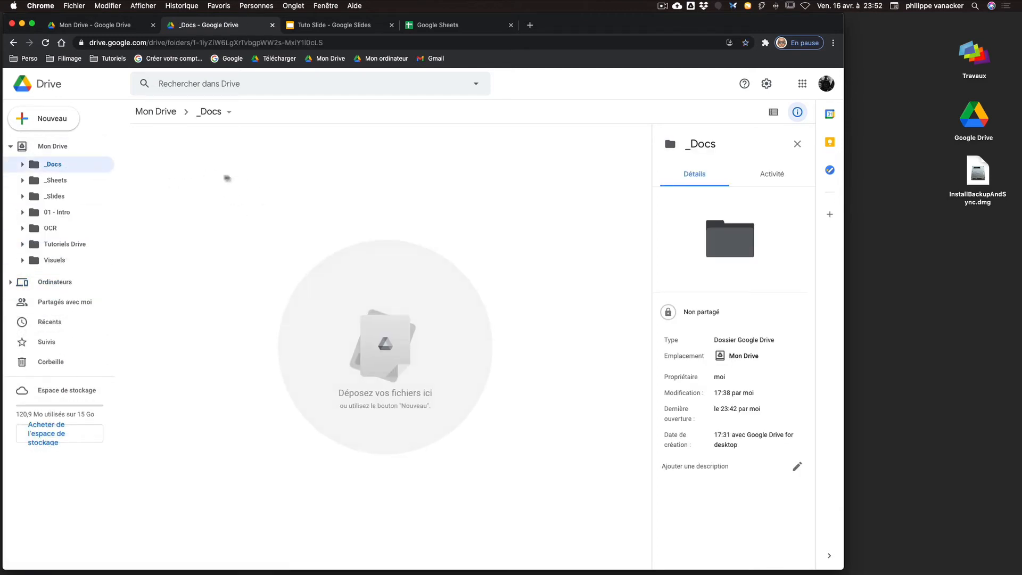
Upload Word.docx from the local Travaux > Tutos folder into the _Docs folder in Drive
{"action": "double_click", "coordinate": [973, 63]}
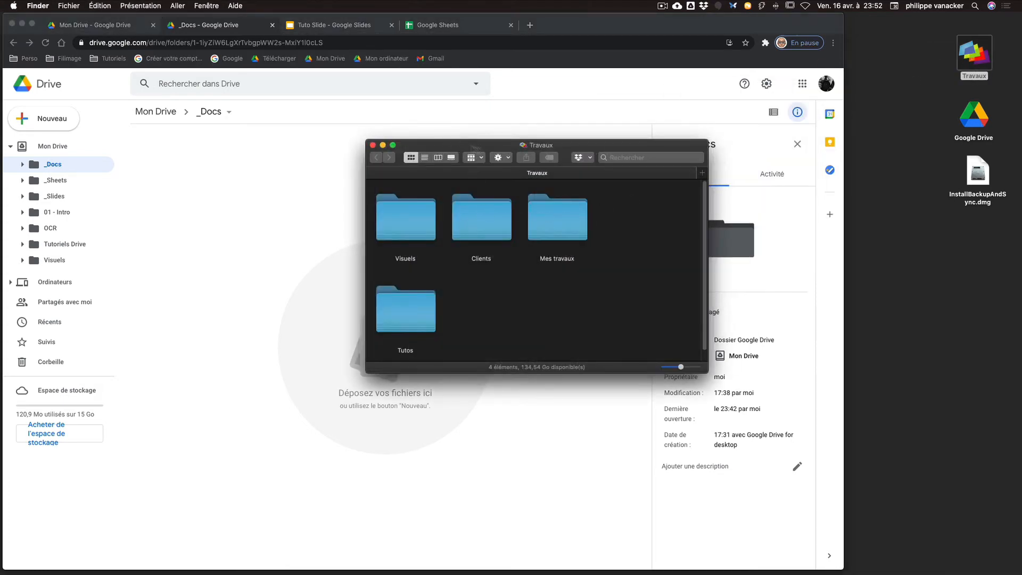
{"action": "left_click_drag", "start_coordinate": [475, 147], "coordinate": [694, 150]}
{"action": "double_click", "coordinate": [626, 316]}
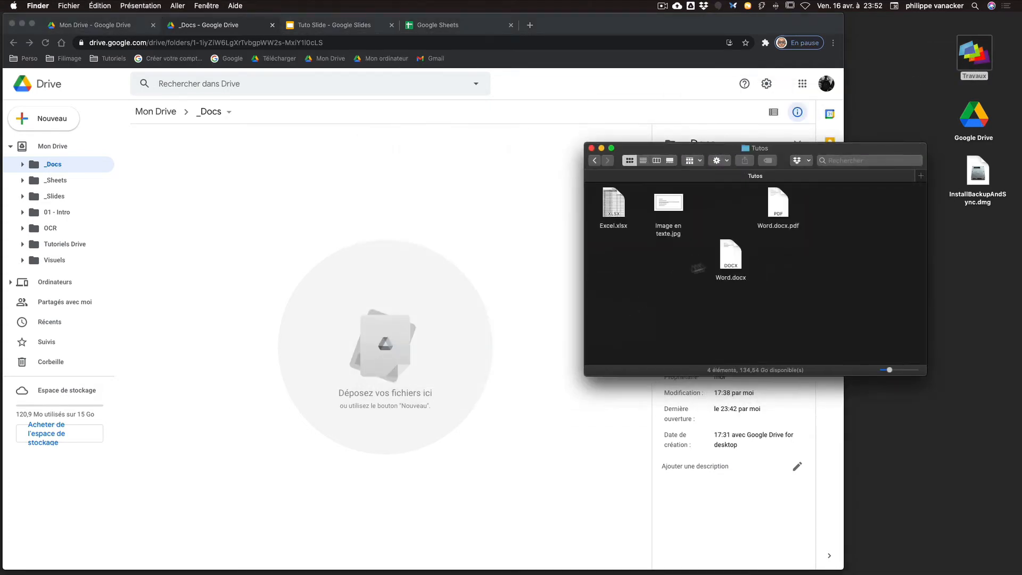
{"action": "left_click_drag", "start_coordinate": [730, 256], "coordinate": [323, 327]}
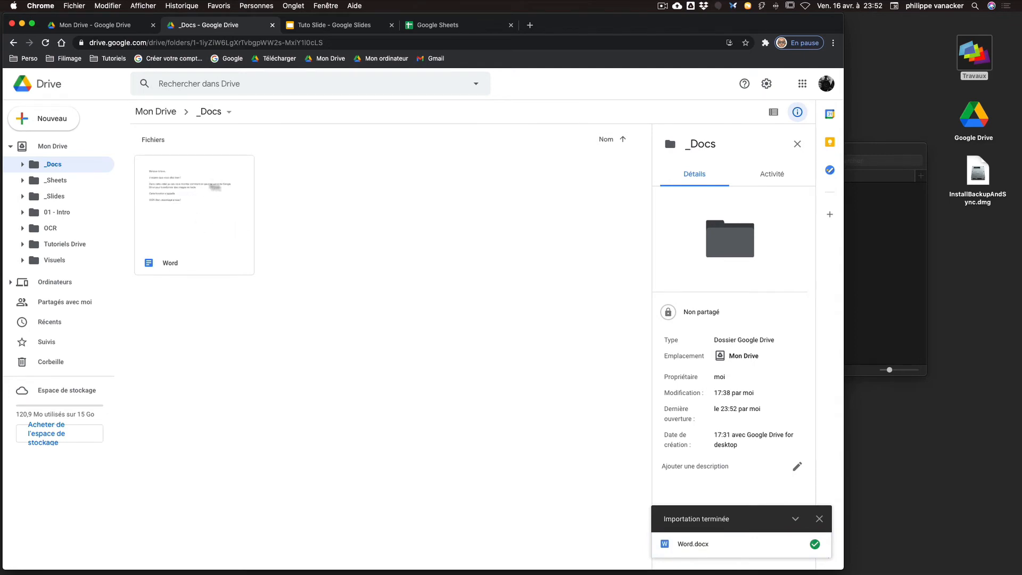
Open the imported Word document from the _Docs folder in Google Docs and try selecting its whole text
{"action": "left_click", "coordinate": [167, 198]}
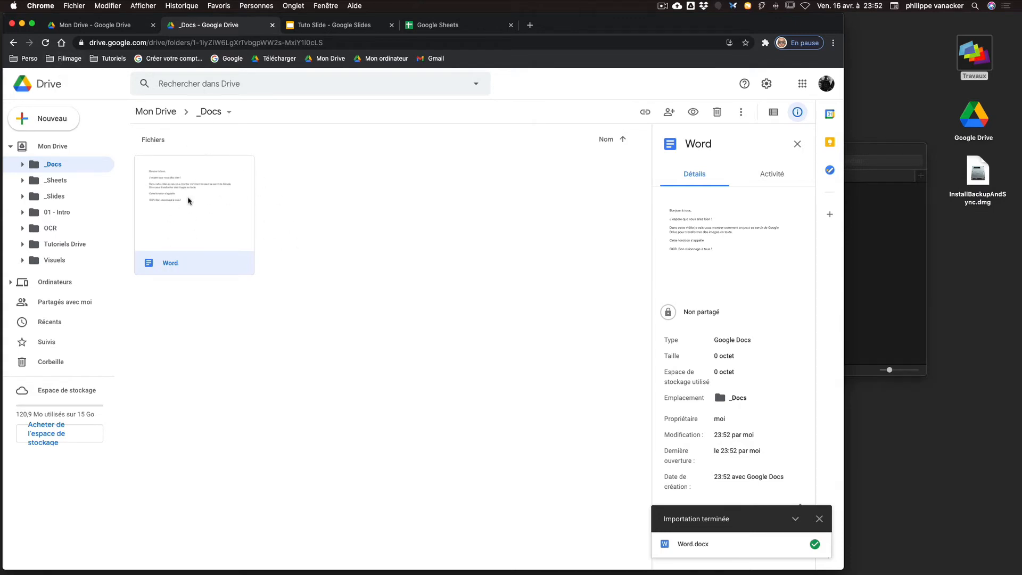
{"action": "double_click", "coordinate": [183, 214]}
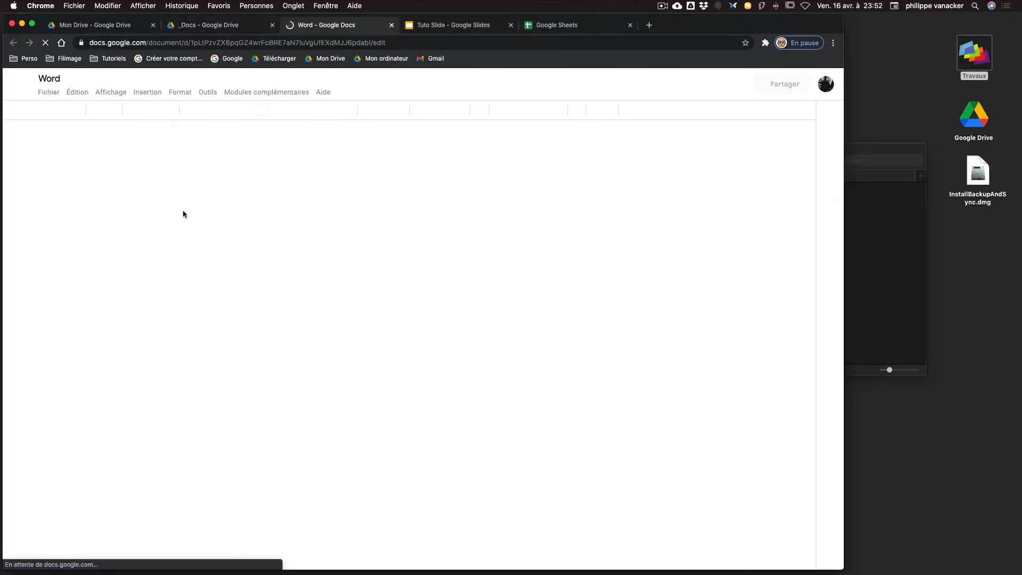
{"action": "left_click_drag", "start_coordinate": [246, 186], "coordinate": [381, 287]}
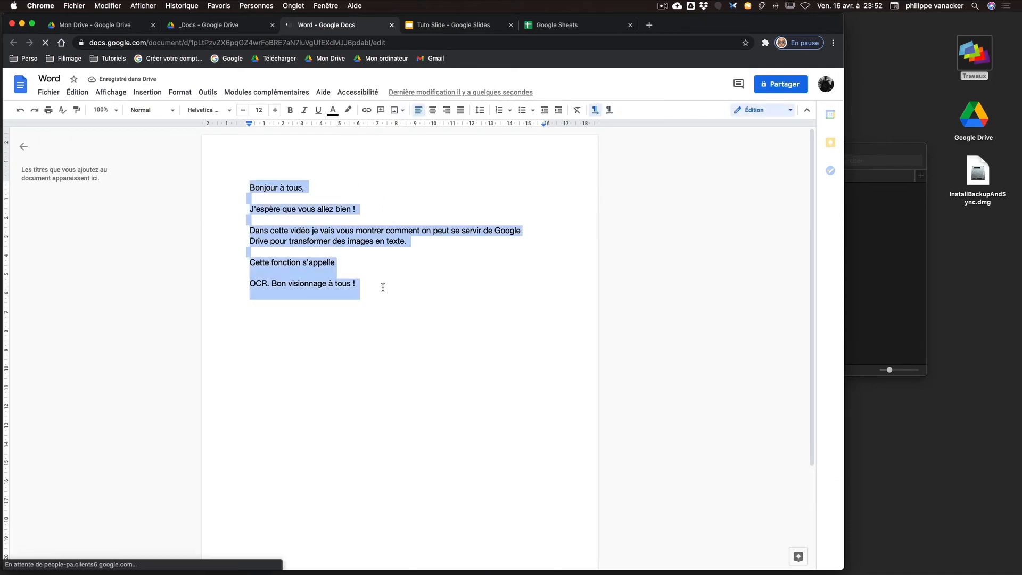
{"action": "left_click", "coordinate": [235, 319]}
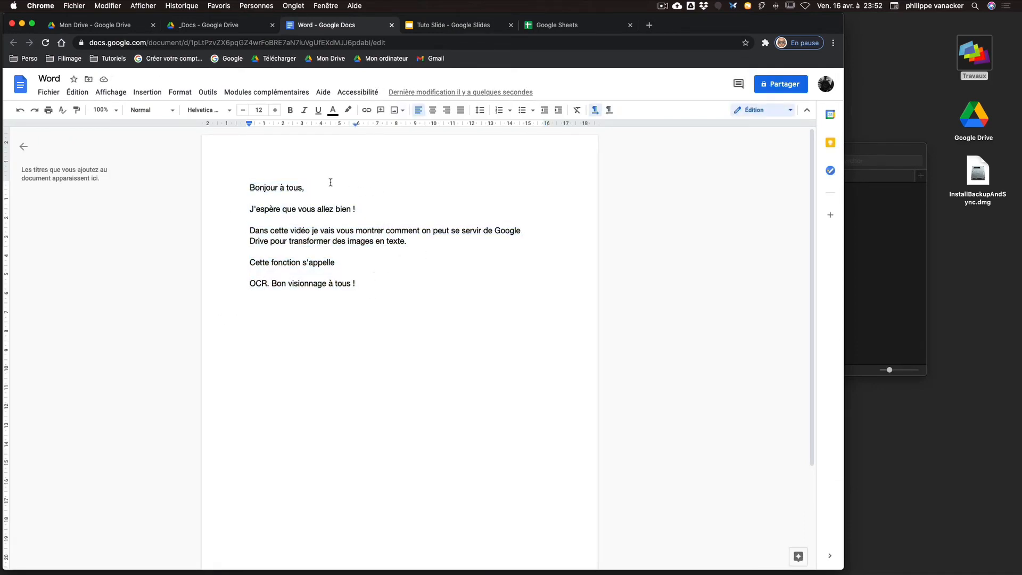
Colour the first line of the document, "Bonjour à tous,", red
{"action": "left_click_drag", "start_coordinate": [330, 183], "coordinate": [235, 185]}
{"action": "left_click", "coordinate": [333, 110]}
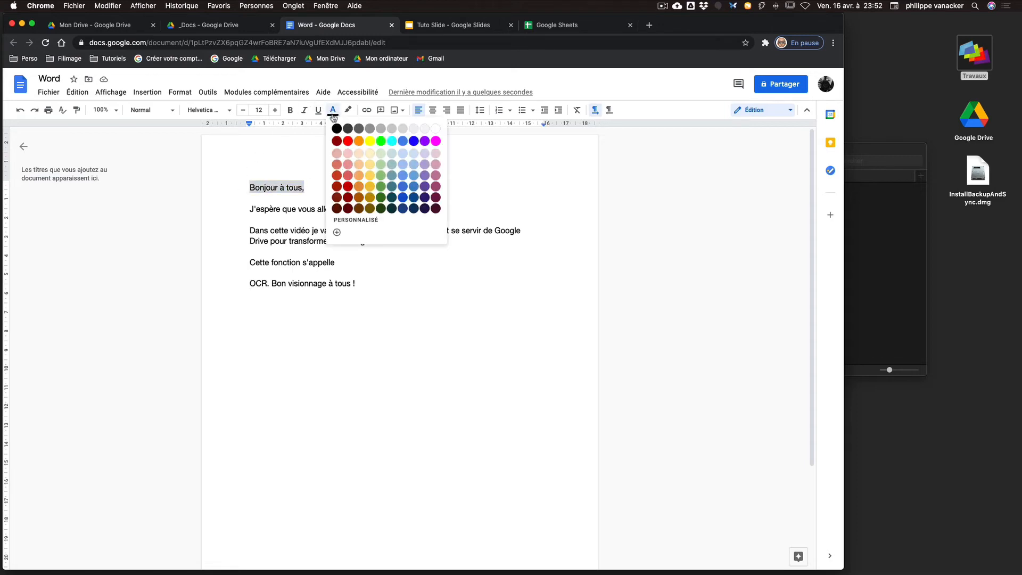
{"action": "left_click", "coordinate": [348, 141]}
{"action": "left_click", "coordinate": [375, 213]}
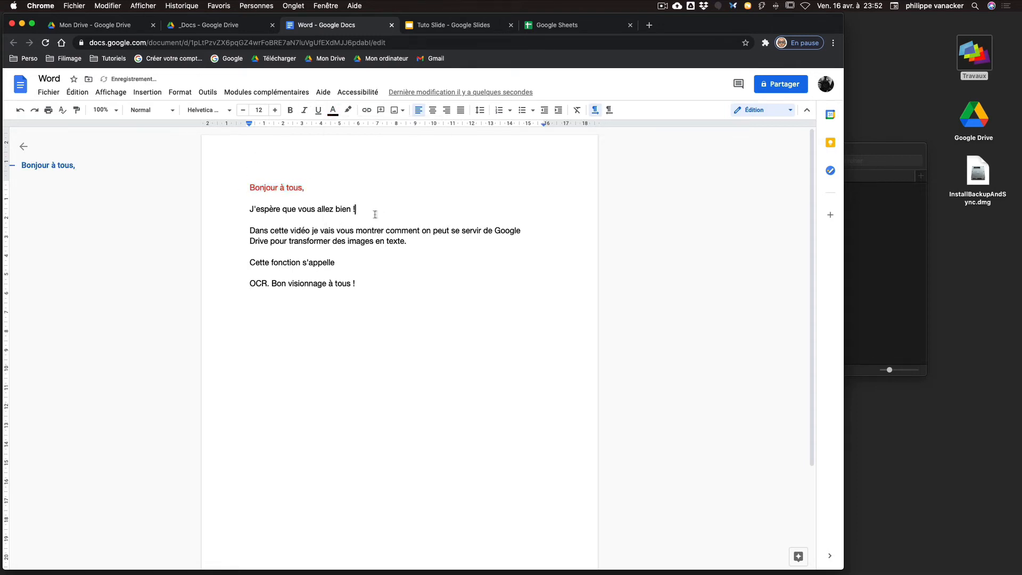
Highlight the line "J'espère que vous allez bien !" in black and make its text white
{"action": "left_click_drag", "start_coordinate": [360, 210], "coordinate": [241, 212]}
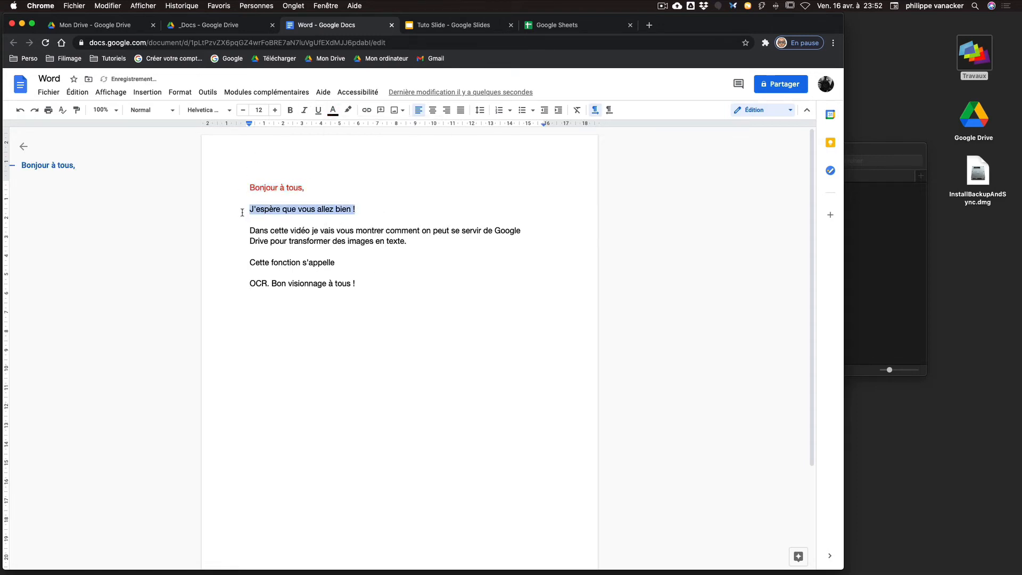
{"action": "left_click", "coordinate": [349, 111]}
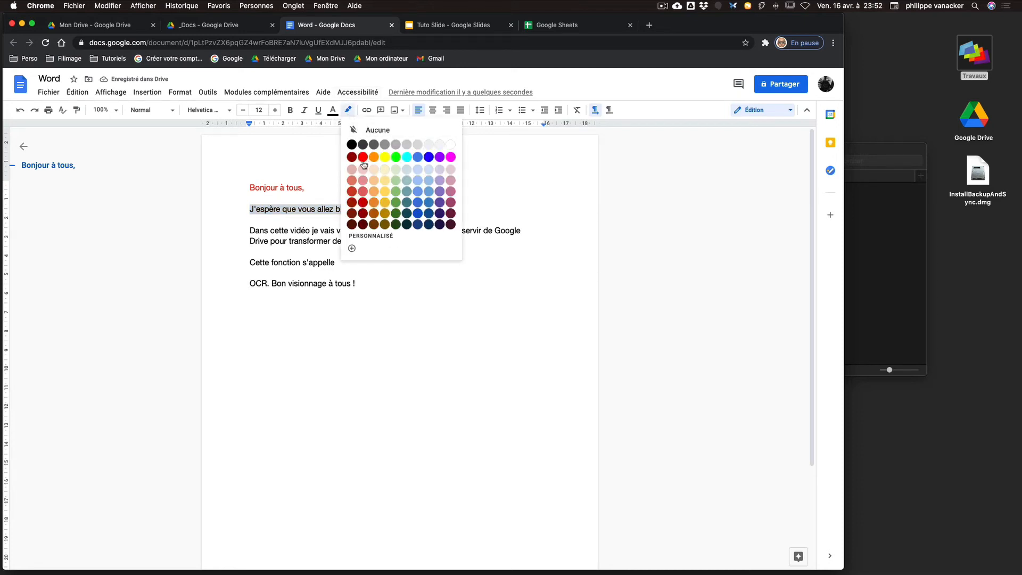
{"action": "left_click", "coordinate": [351, 145]}
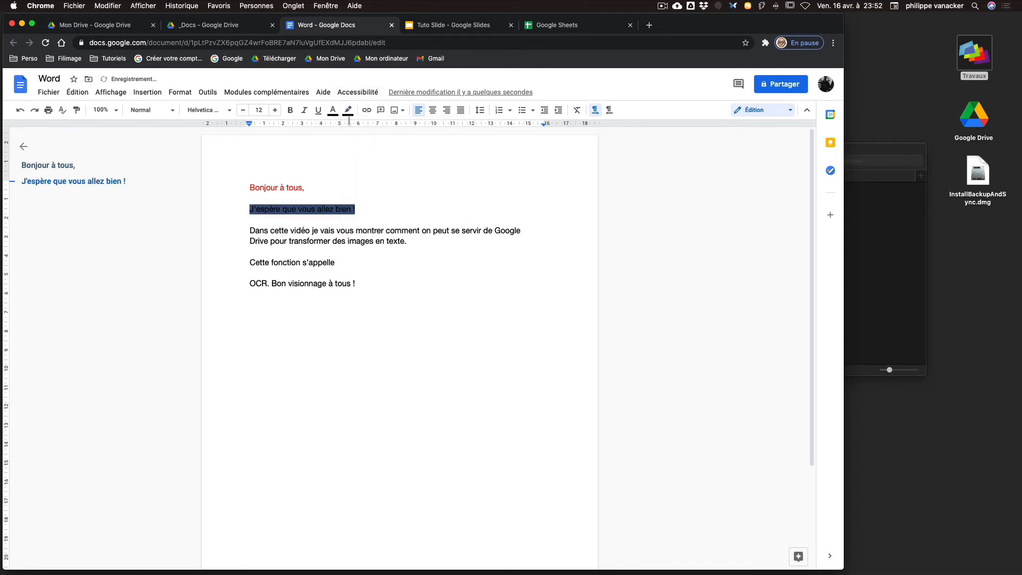
{"action": "left_click", "coordinate": [331, 110]}
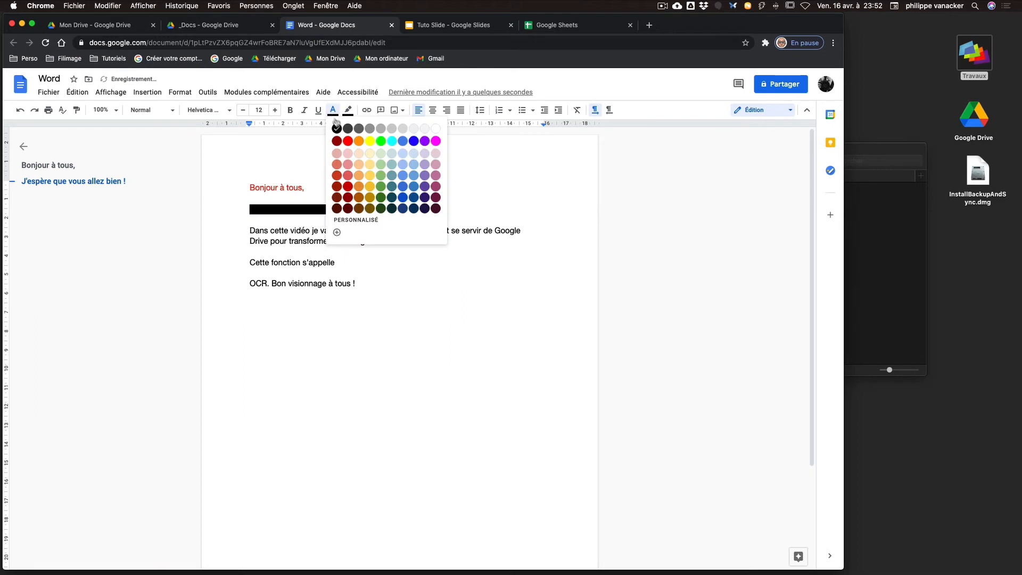
{"action": "left_click", "coordinate": [439, 135]}
{"action": "left_click", "coordinate": [392, 189]}
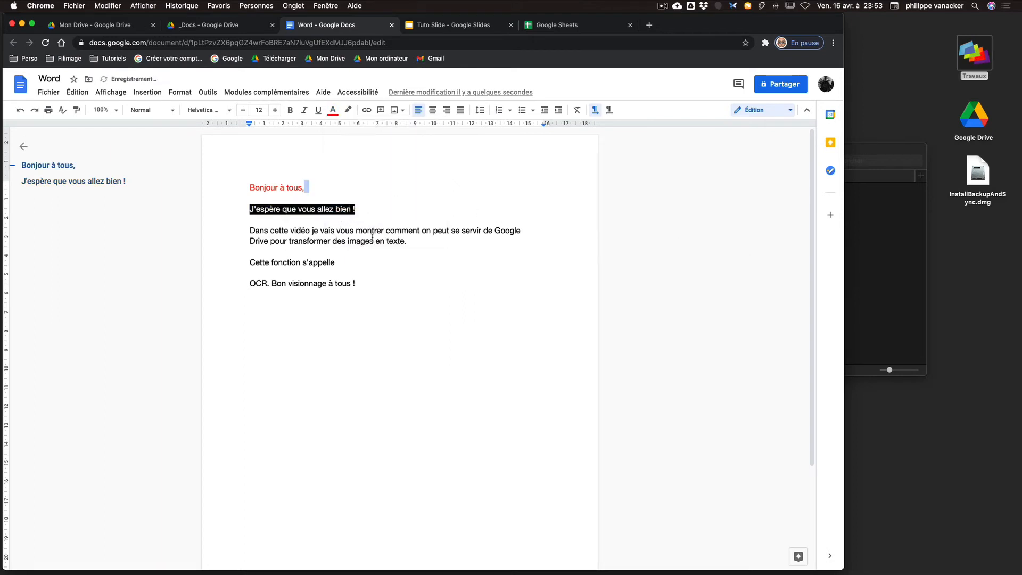
Look at the document's sharing options for people, groups and links, then leave them unchanged
{"action": "left_click", "coordinate": [786, 86]}
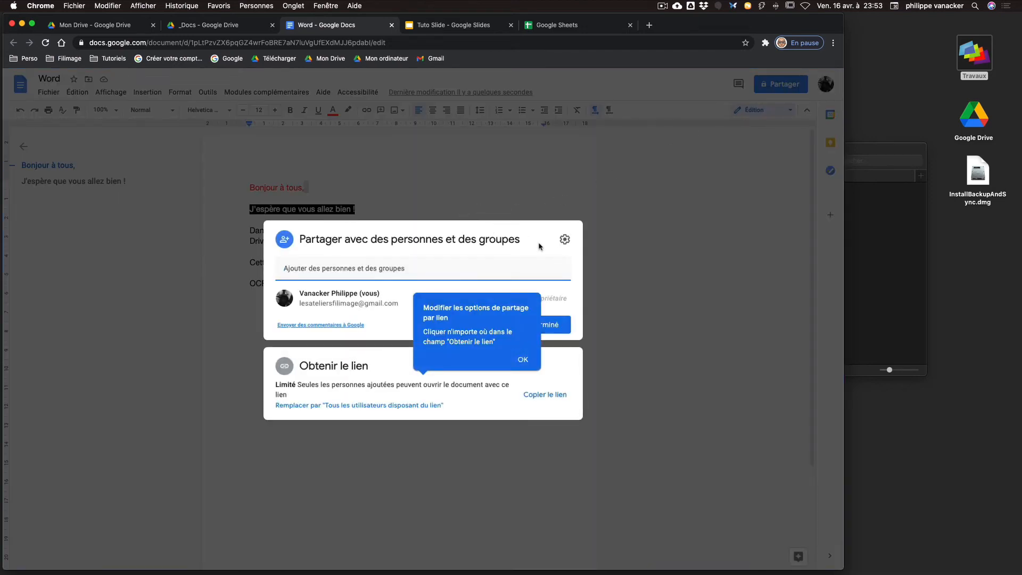
{"action": "left_click", "coordinate": [544, 200]}
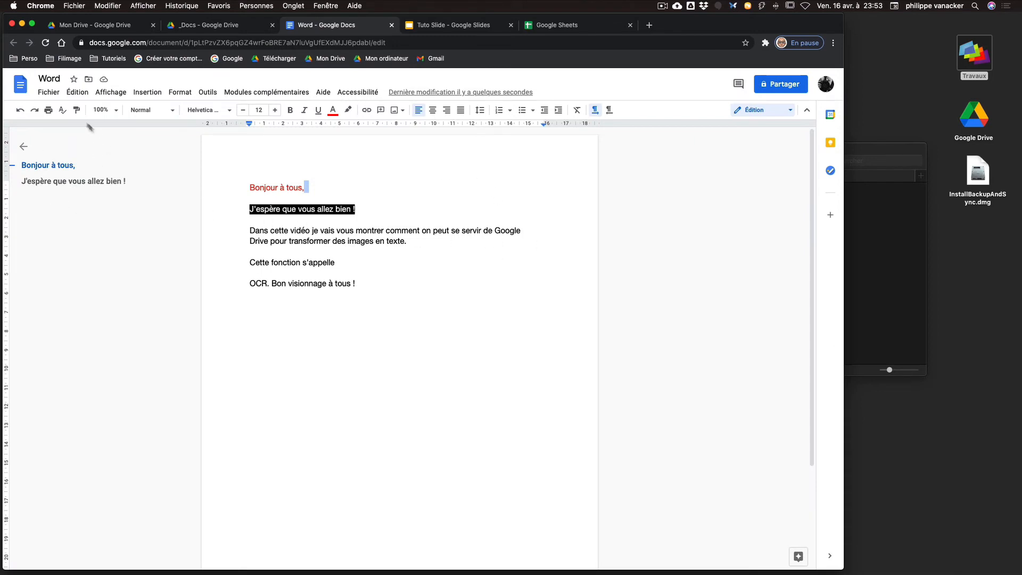
Copy the formatting of "Bonjour à tous," onto the paragraph starting "Dans cette vidéo je vais vous montrer"
{"action": "left_click_drag", "start_coordinate": [292, 189], "coordinate": [243, 184]}
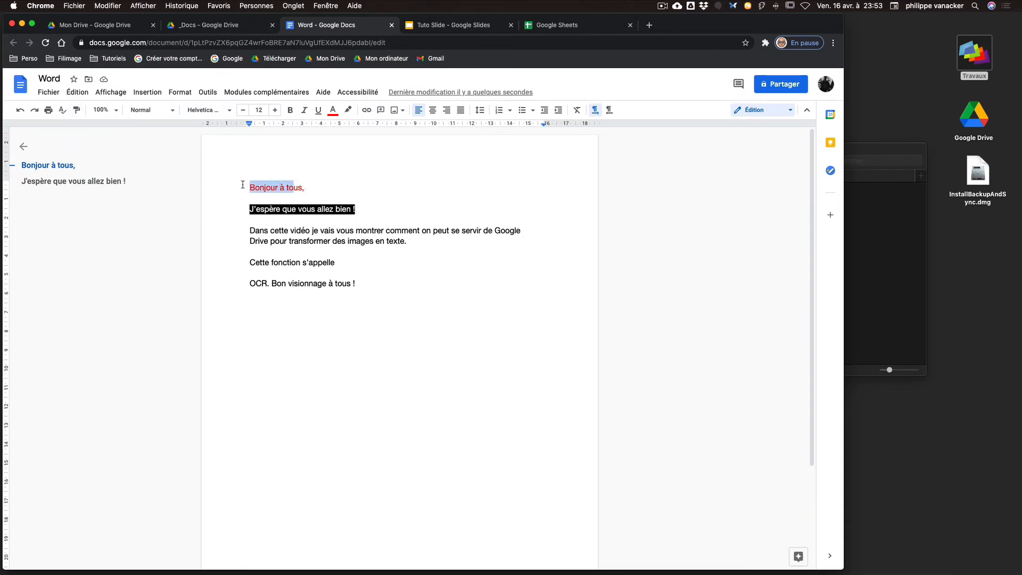
{"action": "left_click_drag", "start_coordinate": [303, 188], "coordinate": [247, 186]}
{"action": "left_click", "coordinate": [76, 109]}
{"action": "left_click_drag", "start_coordinate": [251, 230], "coordinate": [405, 241]}
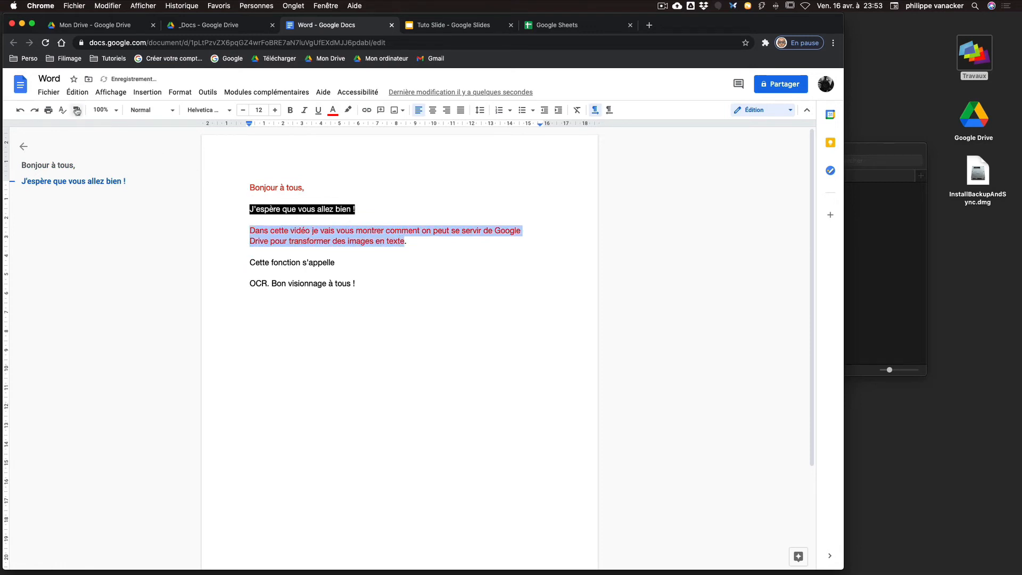
Insert the picture Image en texte.jpg from the computer's Tutos folder after "Cette fonction s'appelle"
{"action": "left_click", "coordinate": [424, 269]}
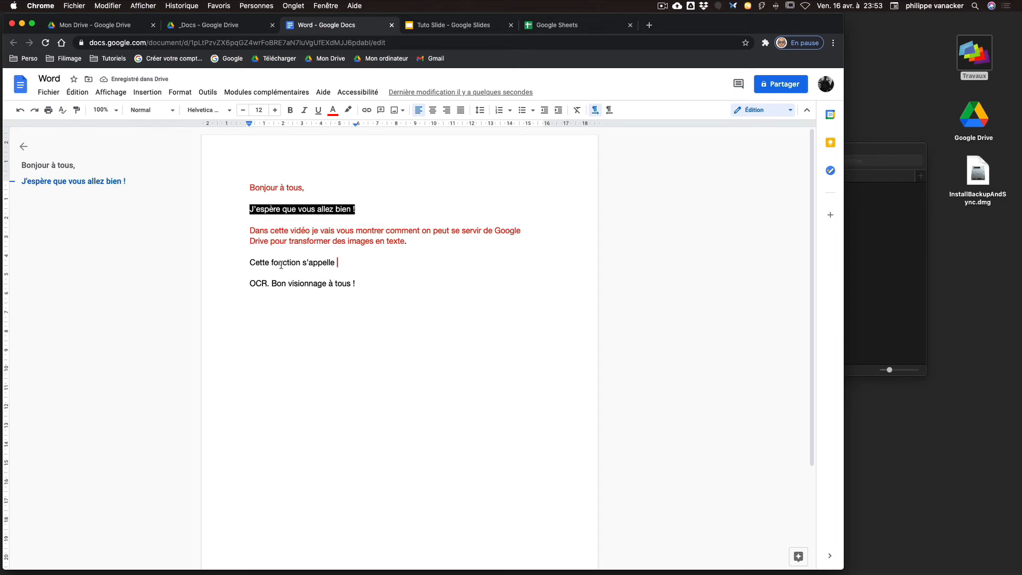
{"action": "left_click", "coordinate": [147, 92]}
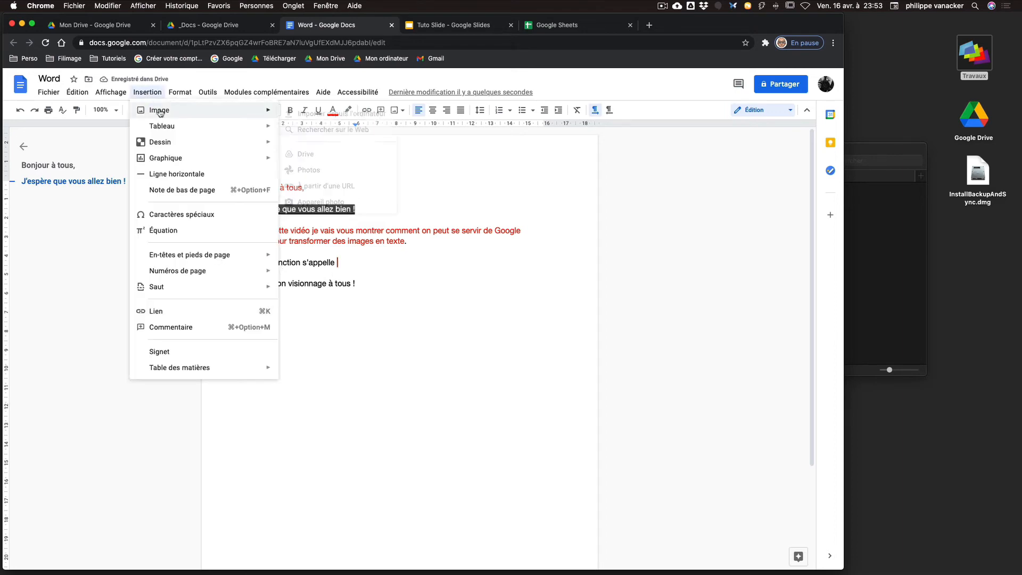
{"action": "mouse_move", "coordinate": [159, 109]}
{"action": "left_click", "coordinate": [340, 113]}
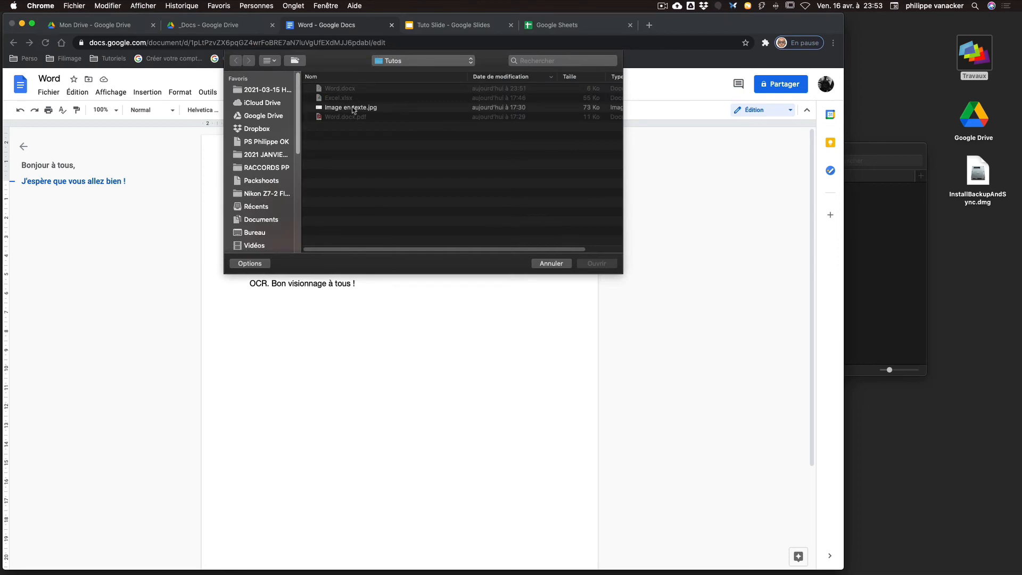
{"action": "left_click", "coordinate": [352, 108]}
{"action": "left_click", "coordinate": [597, 264]}
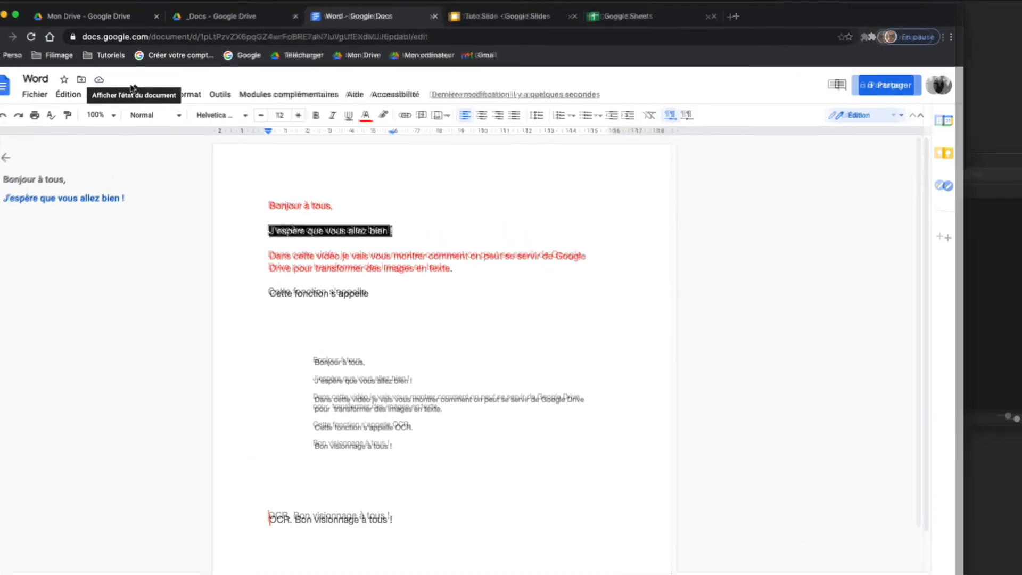
Check the document's save status in Drive and close the status information
{"action": "left_click", "coordinate": [98, 82]}
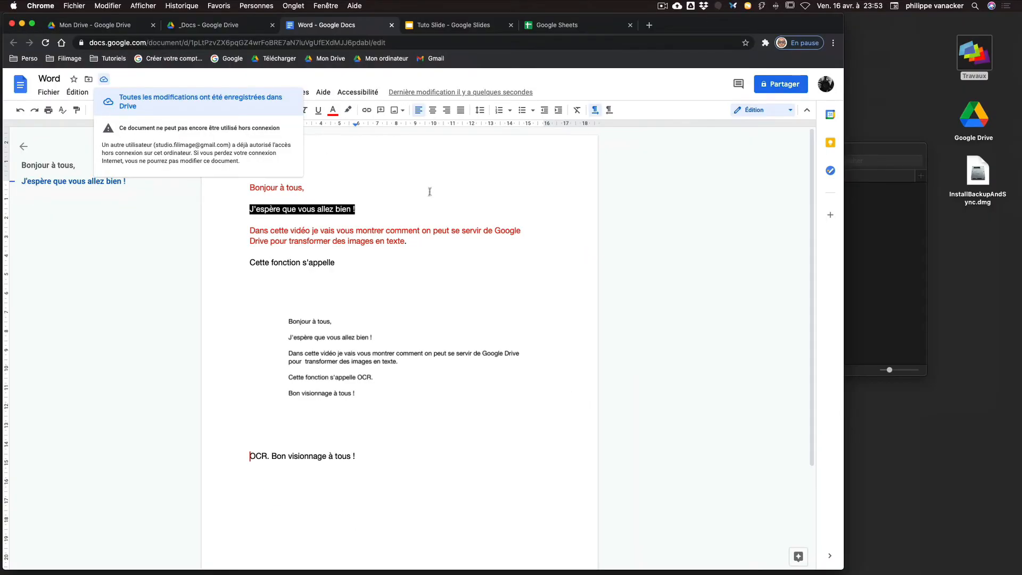
{"action": "left_click", "coordinate": [429, 191]}
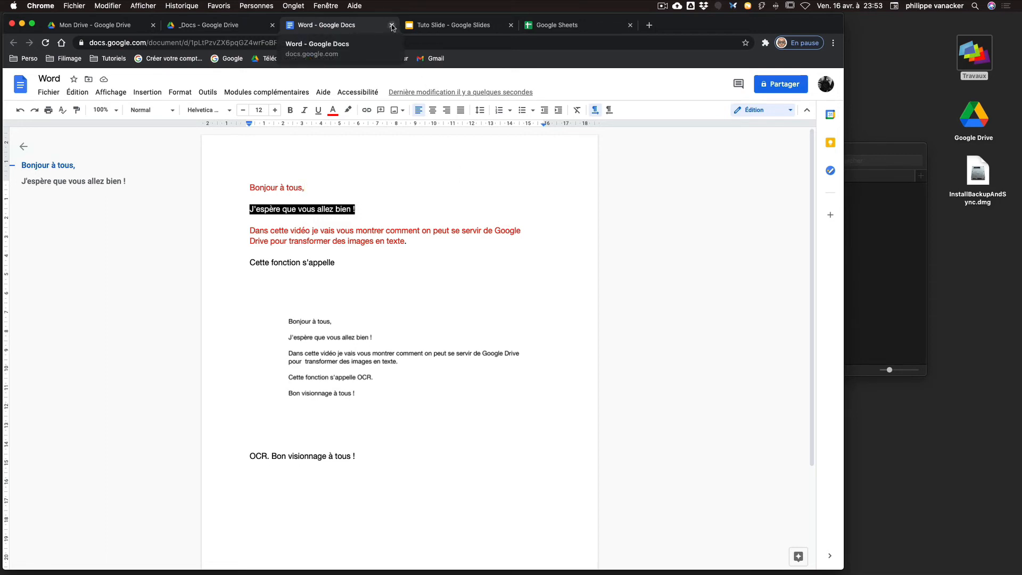
Switch to Finder and replace Word.docx in the local OCR folder with a copy of Image en texte.jpg from the Tutos folder
{"action": "left_click", "coordinate": [880, 270], "text": "alt"}
{"action": "key", "text": "super+w"}
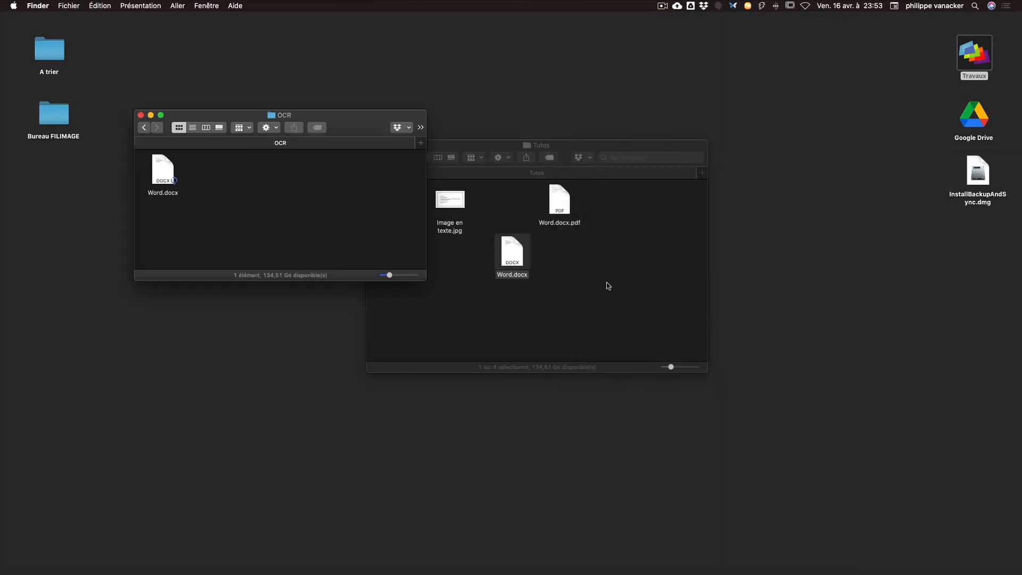
{"action": "left_click", "coordinate": [565, 289]}
{"action": "left_click", "coordinate": [450, 206]}
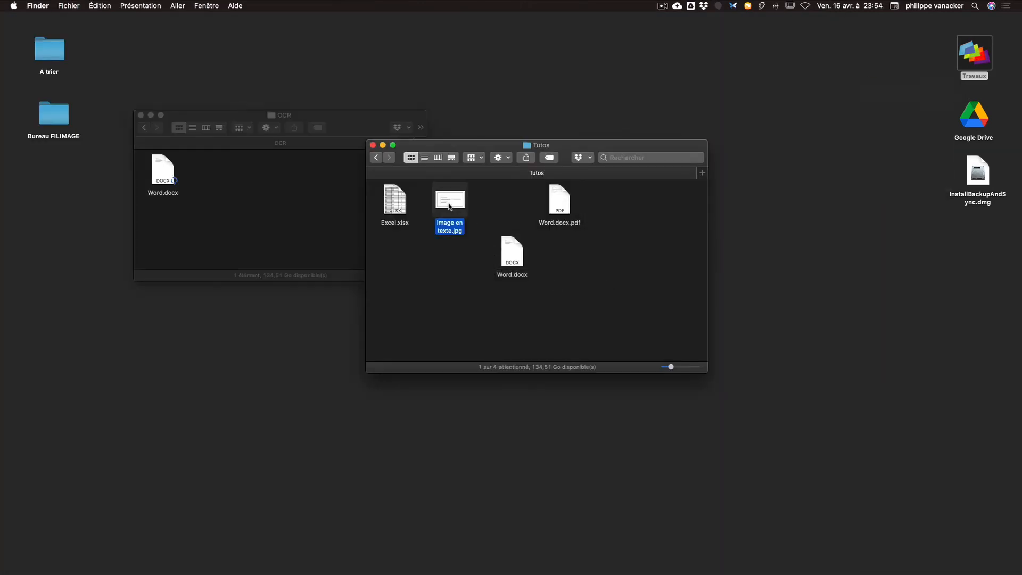
{"action": "key", "text": "super+c"}
{"action": "left_click", "coordinate": [251, 207]}
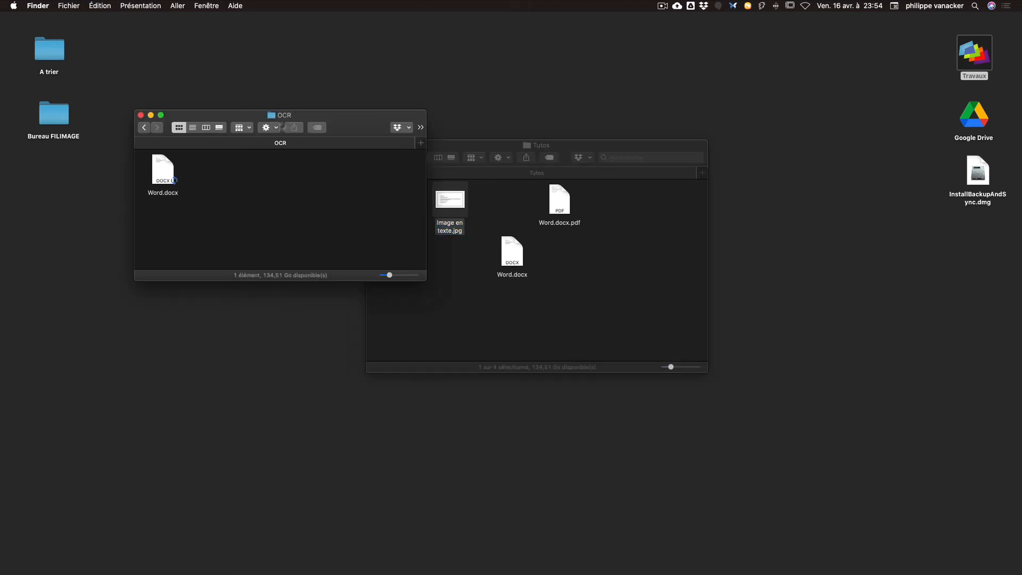
{"action": "key", "text": "super+a"}
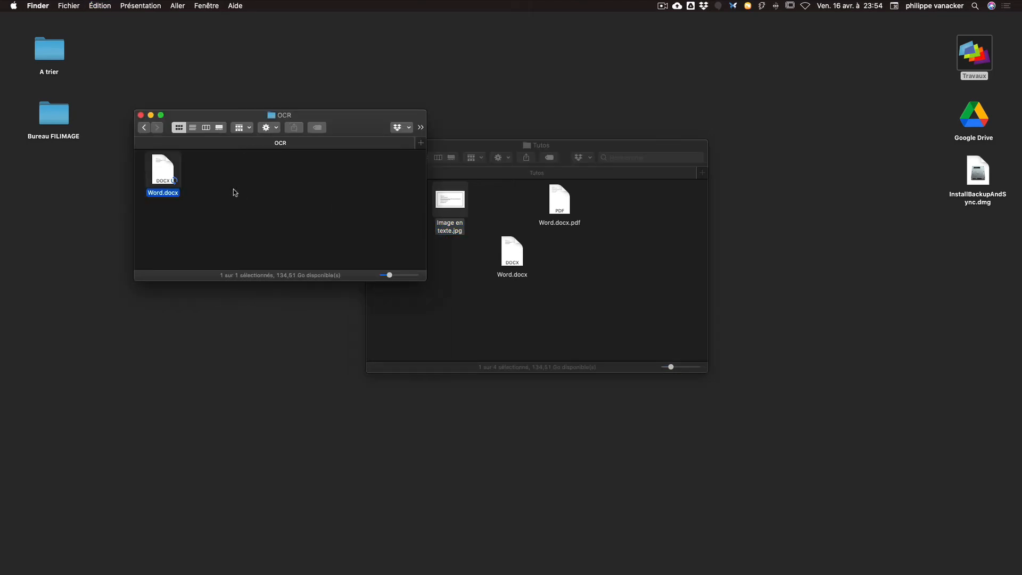
{"action": "key", "text": "super+BackSpace"}
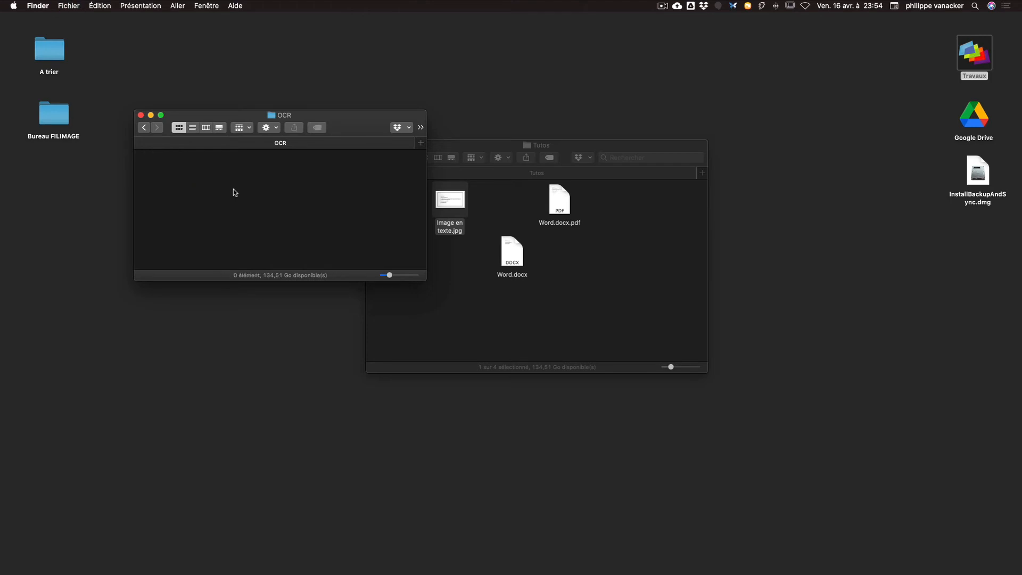
{"action": "key", "text": "super+v"}
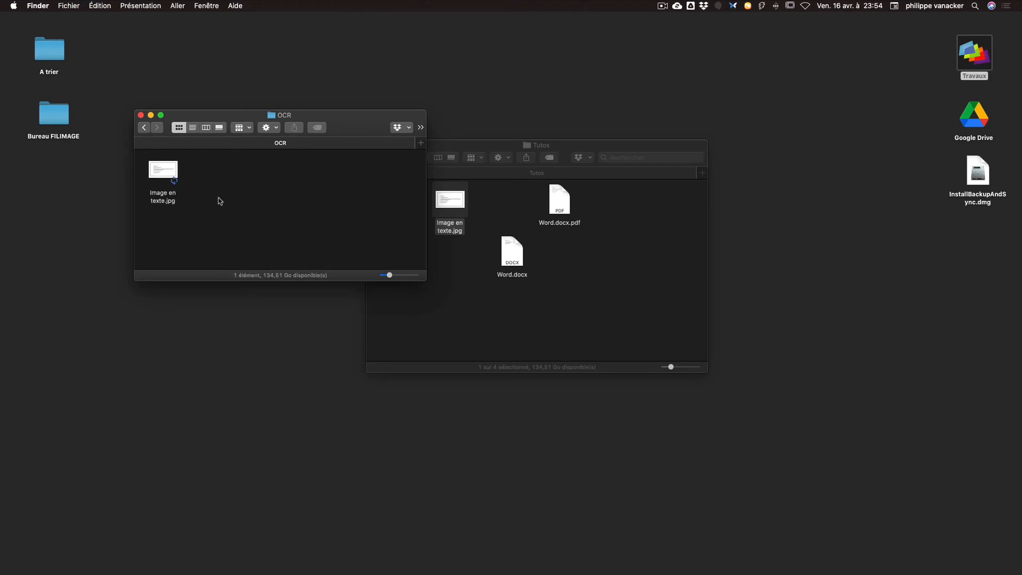
Show the parent Google Drive folder as a list in an enlarged window and inspect the contents of _Docs and OCR
{"action": "left_click", "coordinate": [510, 156]}
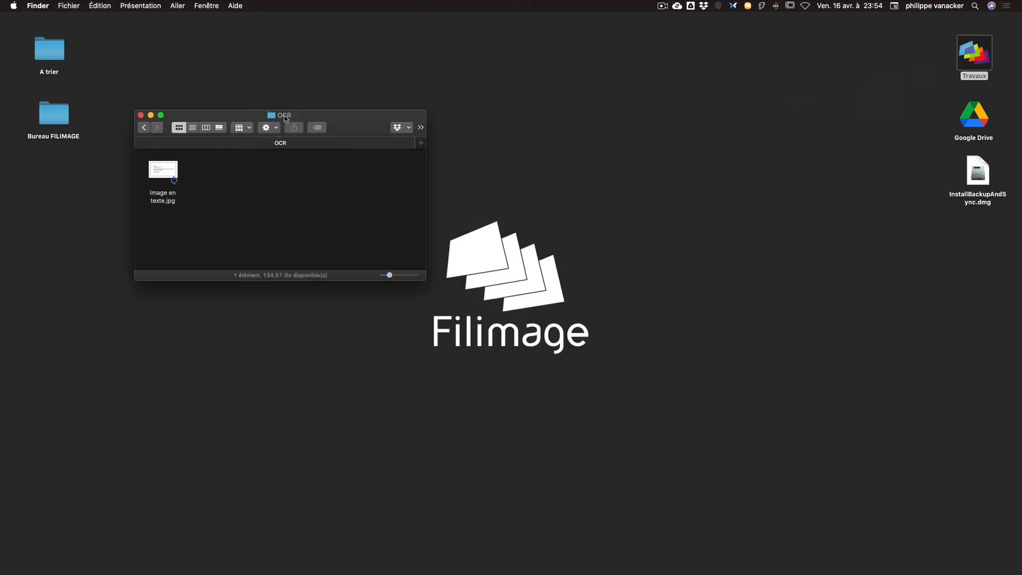
{"action": "left_click", "coordinate": [286, 114], "text": "super"}
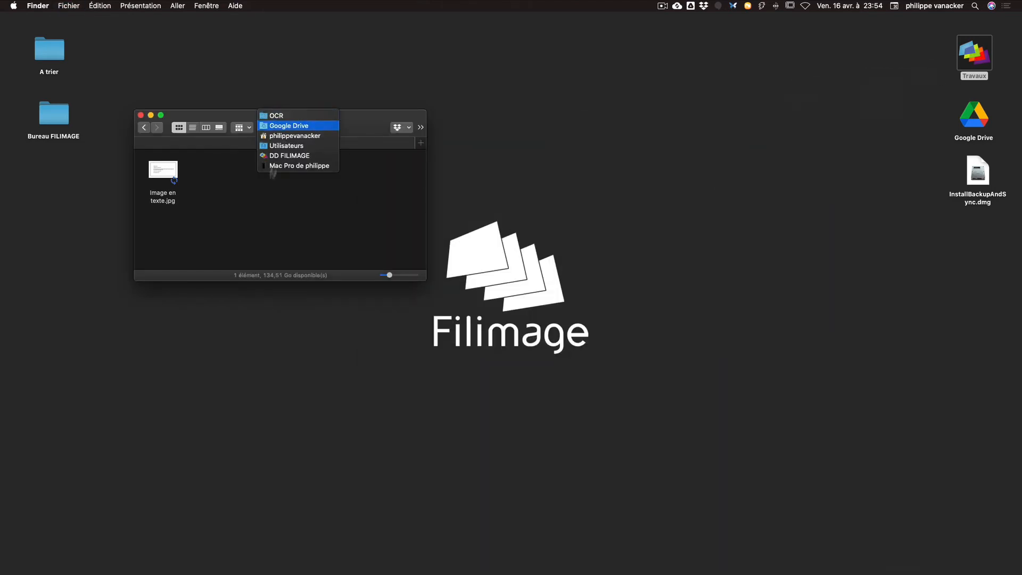
{"action": "left_click", "coordinate": [287, 128], "text": "super"}
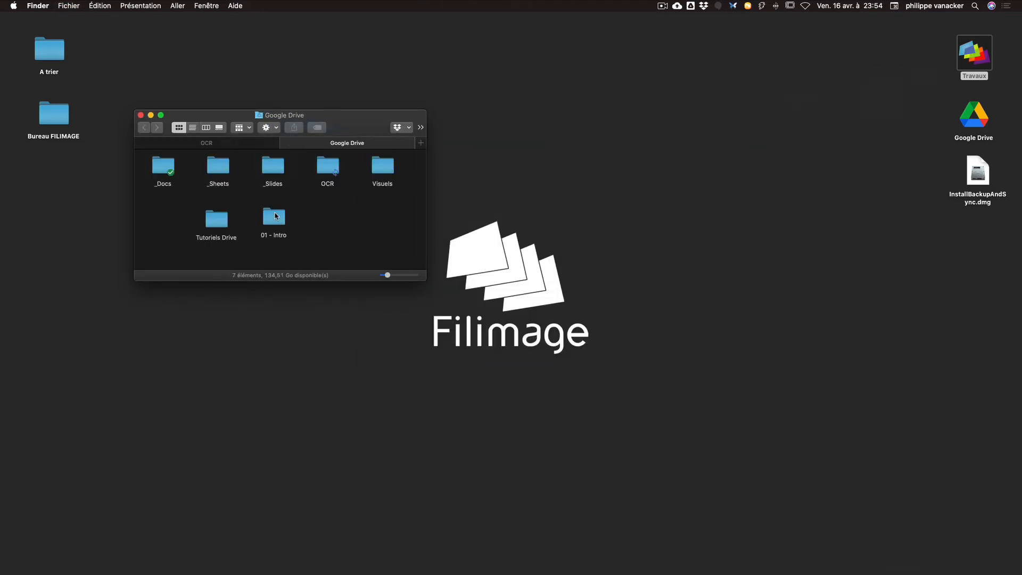
{"action": "left_click", "coordinate": [192, 127]}
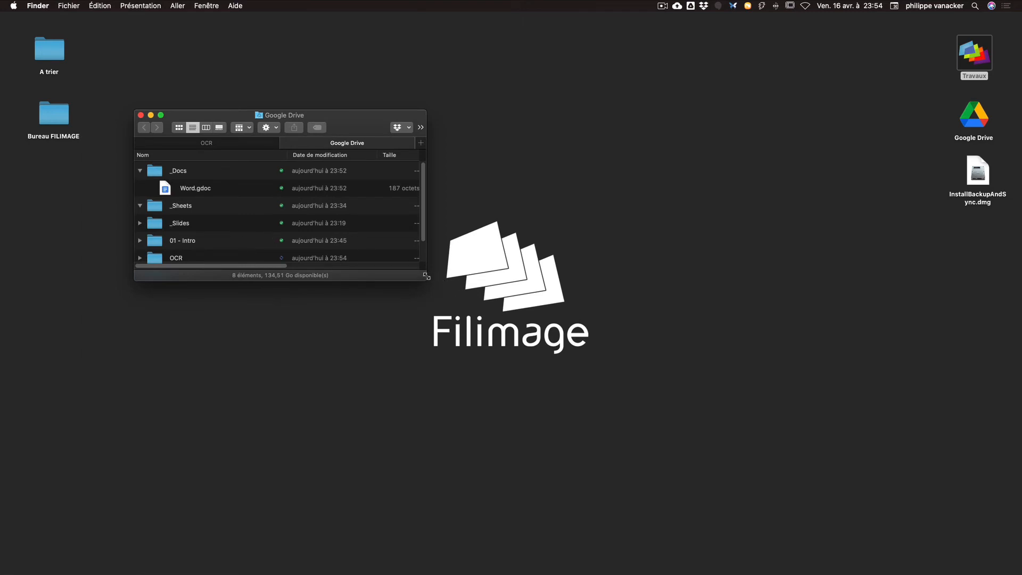
{"action": "left_click_drag", "start_coordinate": [426, 276], "coordinate": [543, 396]}
{"action": "left_click", "coordinate": [207, 193]}
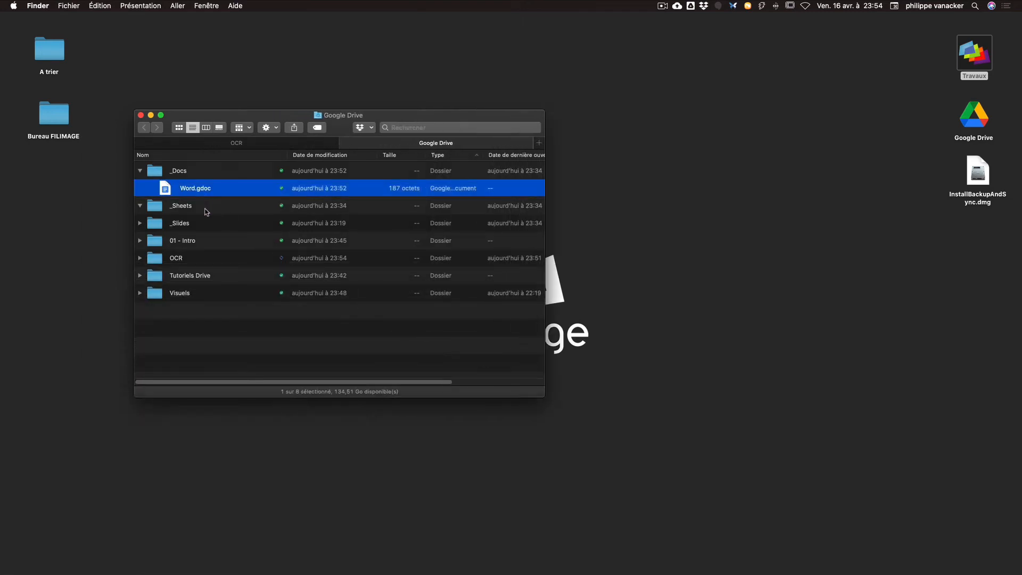
{"action": "left_click", "coordinate": [140, 258]}
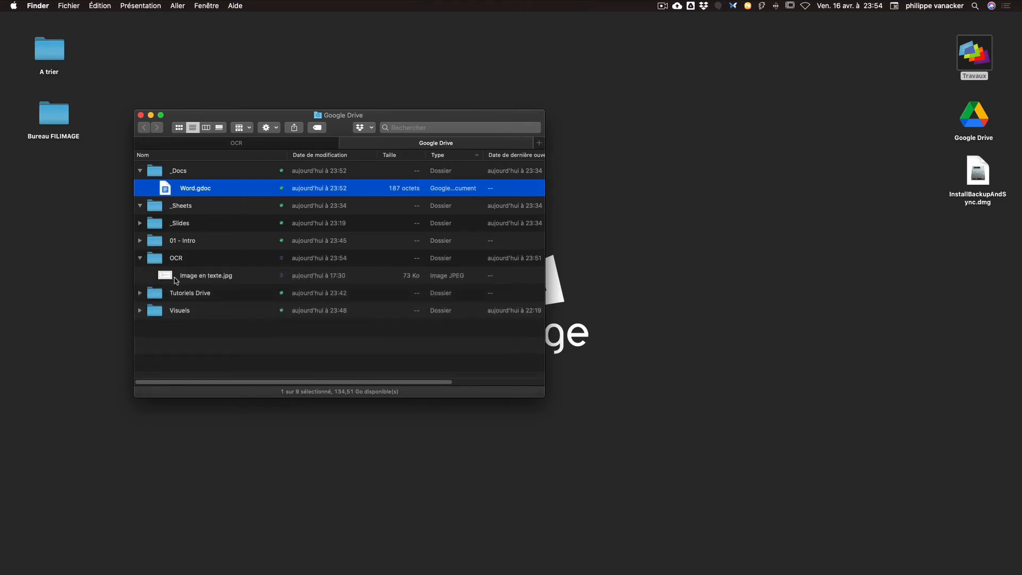
Switch to Google Chrome and open the OCR folder of Mon Drive in Google Drive
{"action": "key", "text": "super+Tab"}
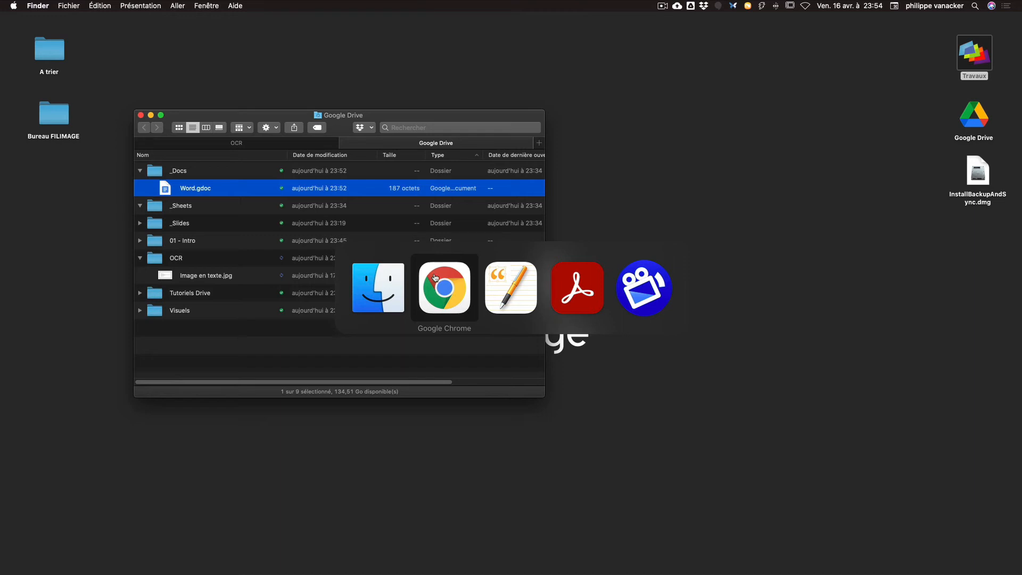
{"action": "left_click", "coordinate": [435, 278]}
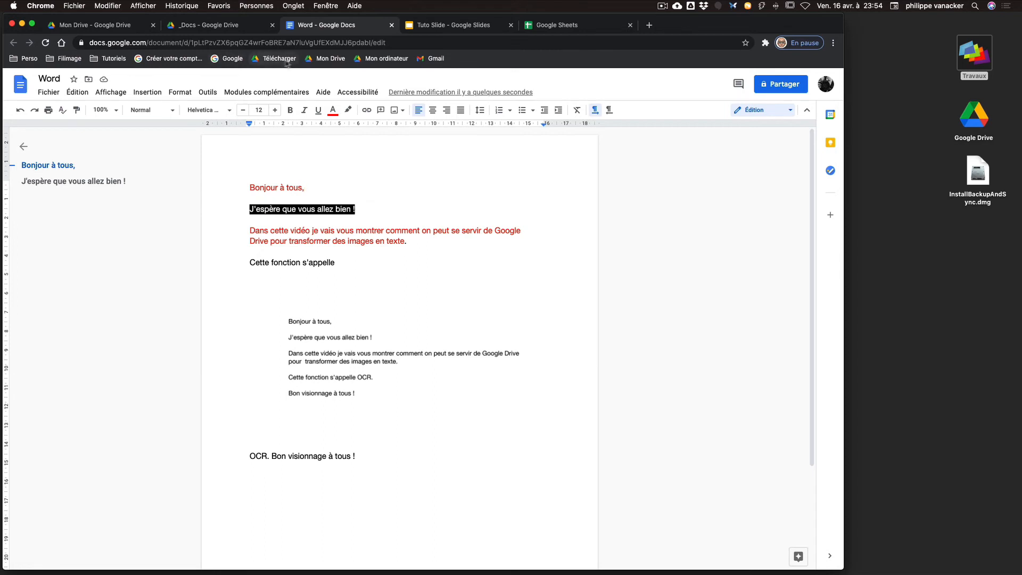
{"action": "left_click", "coordinate": [373, 58]}
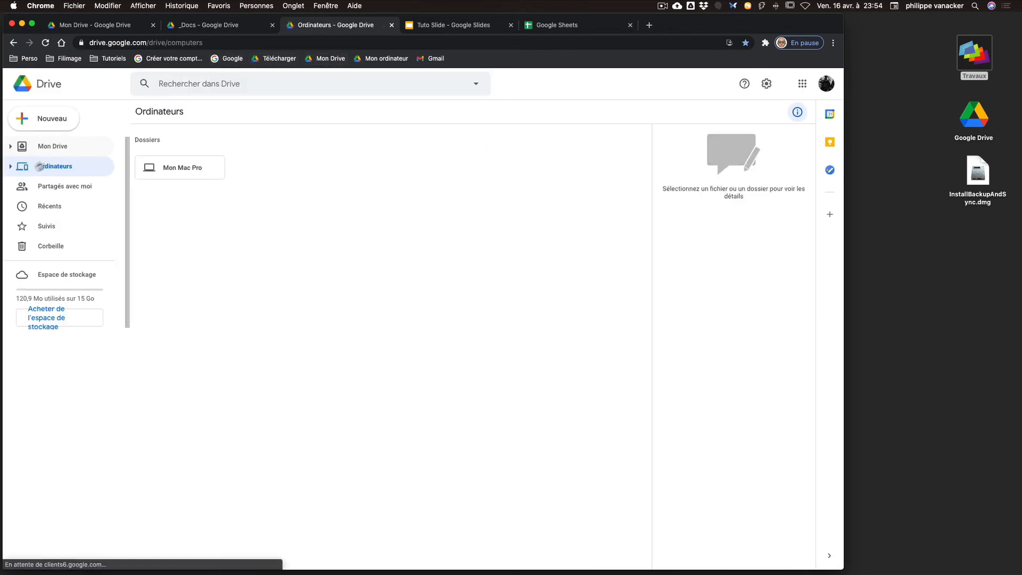
{"action": "left_click", "coordinate": [10, 146]}
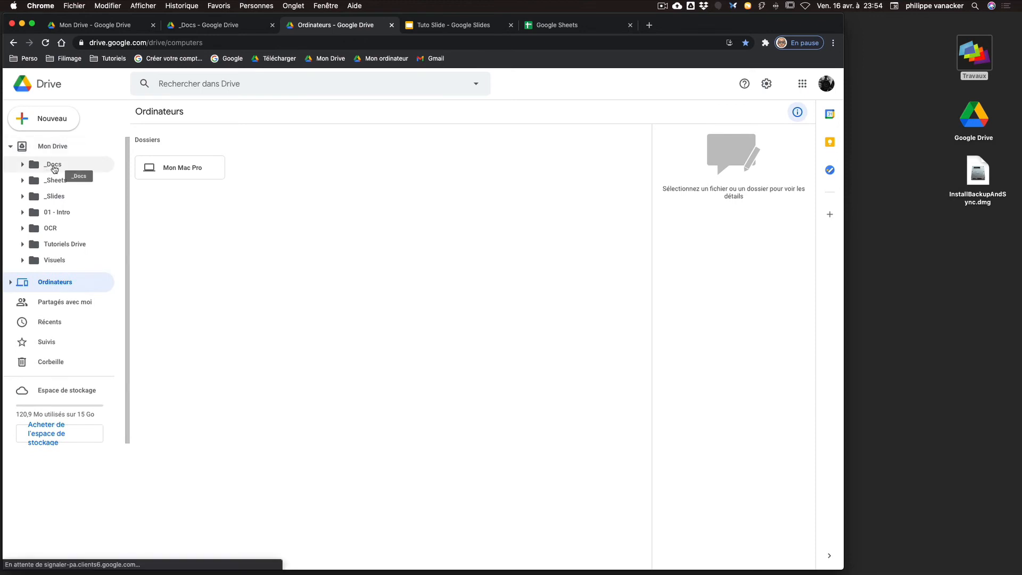
{"action": "left_click", "coordinate": [50, 227]}
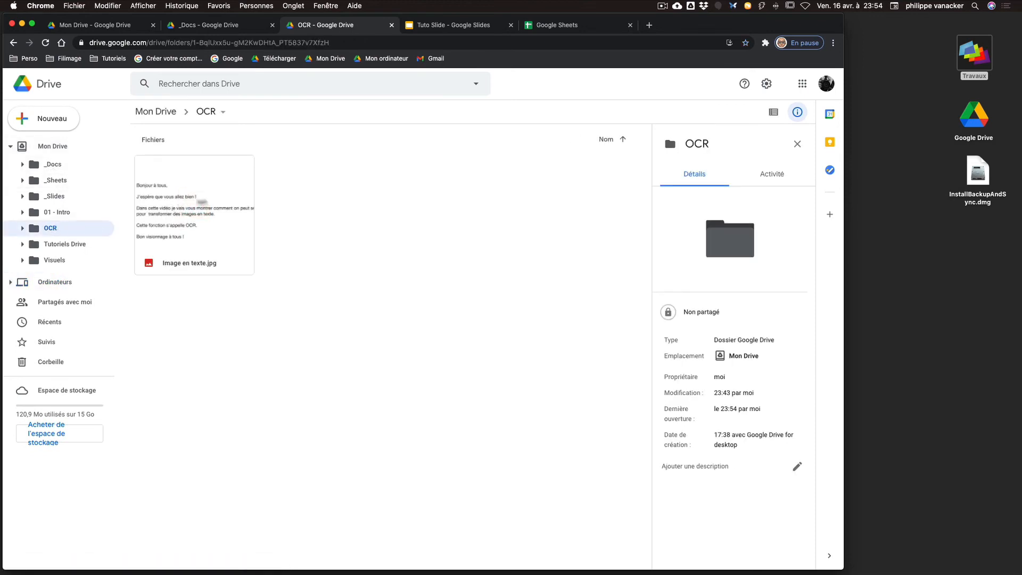
Convert Image en texte.jpg to editable text by opening it with Google Docs, and check that the recognised text below the picture is selectable
{"action": "left_click", "coordinate": [184, 210]}
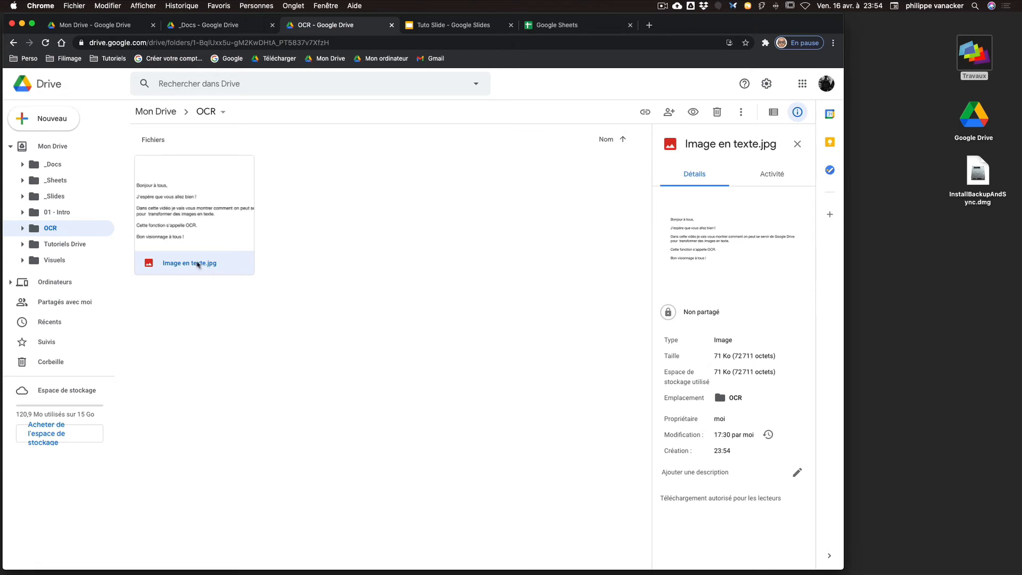
{"action": "right_click", "coordinate": [156, 200]}
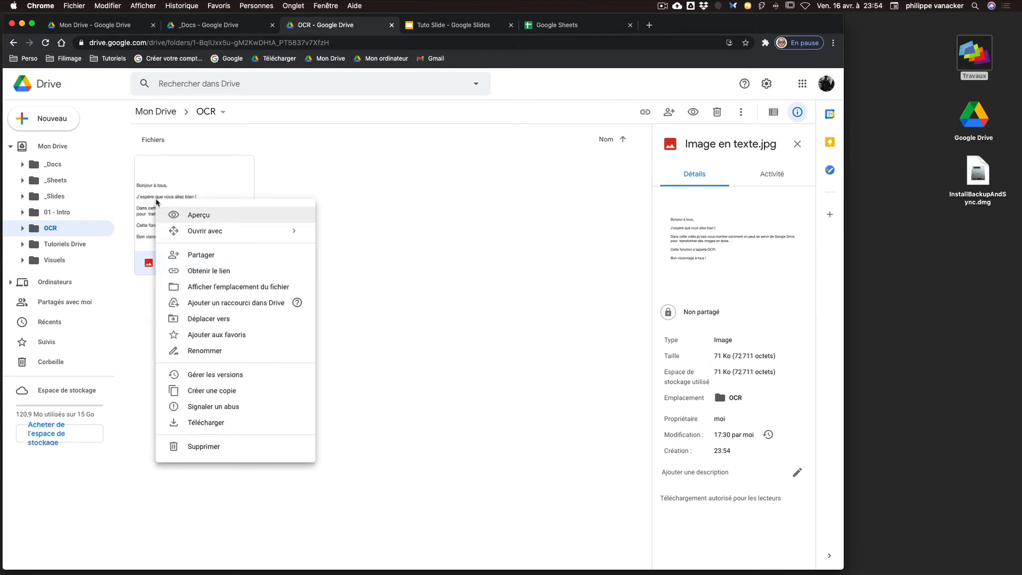
{"action": "mouse_move", "coordinate": [186, 230]}
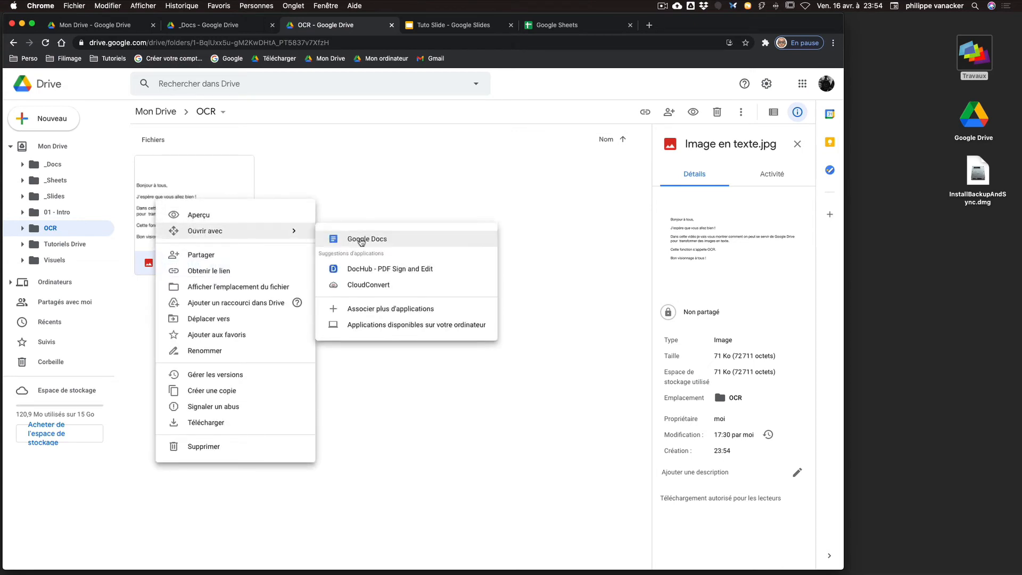
{"action": "left_click", "coordinate": [361, 240]}
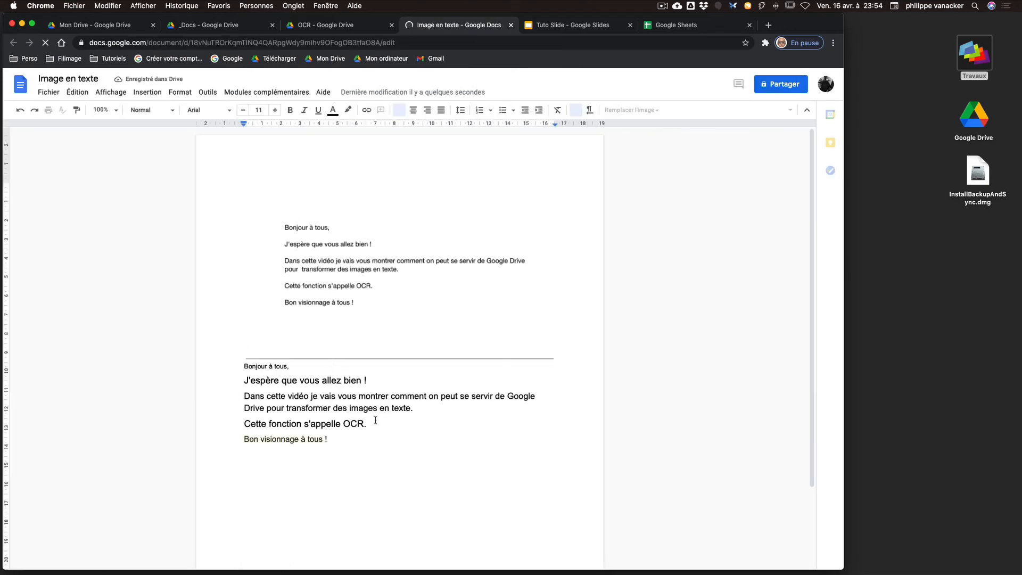
{"action": "left_click_drag", "start_coordinate": [373, 439], "coordinate": [82, 362]}
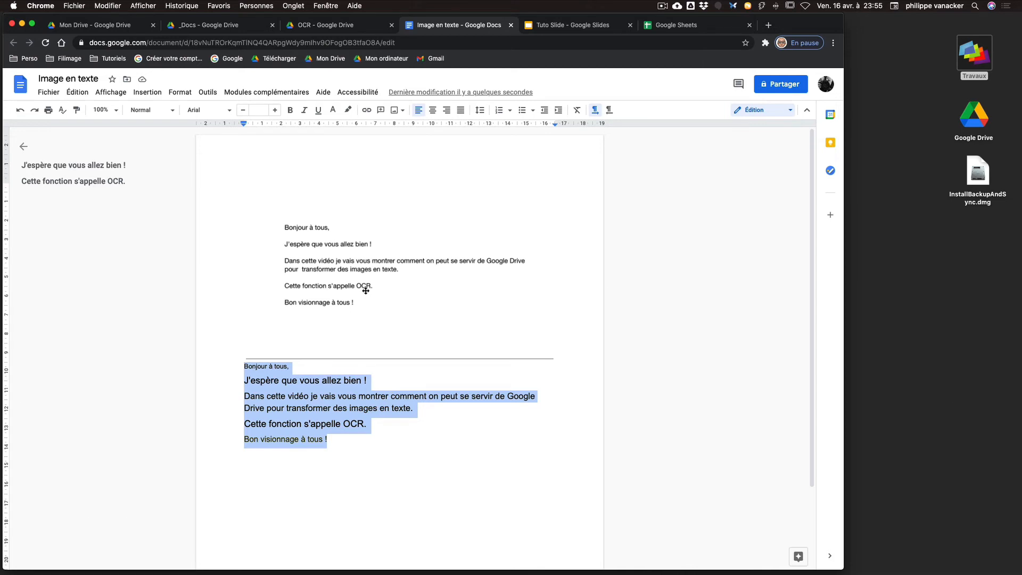
{"action": "left_click", "coordinate": [305, 367]}
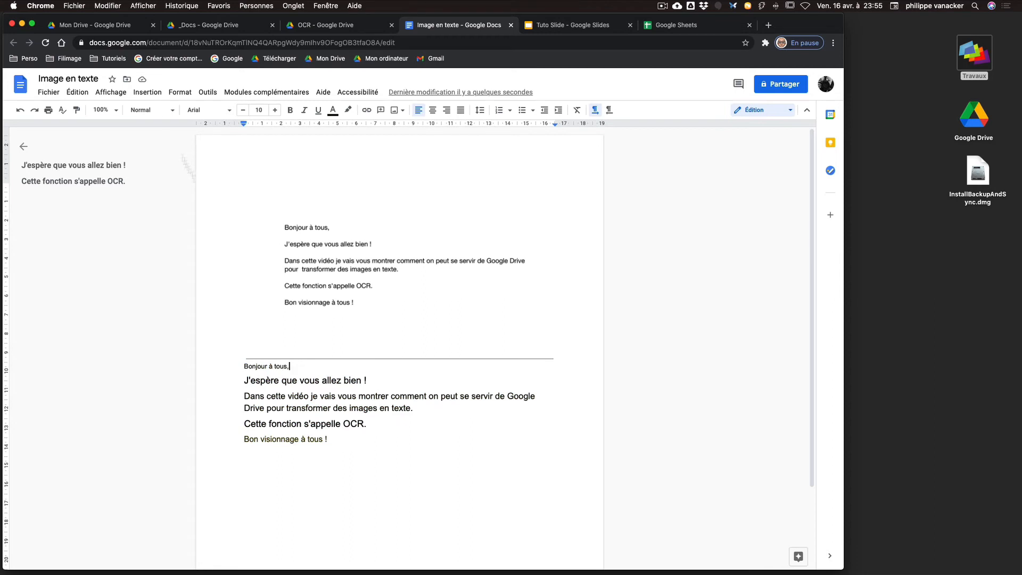
Create a new blank Google Docs document from the converted Image en texte document
{"action": "left_click", "coordinate": [97, 28]}
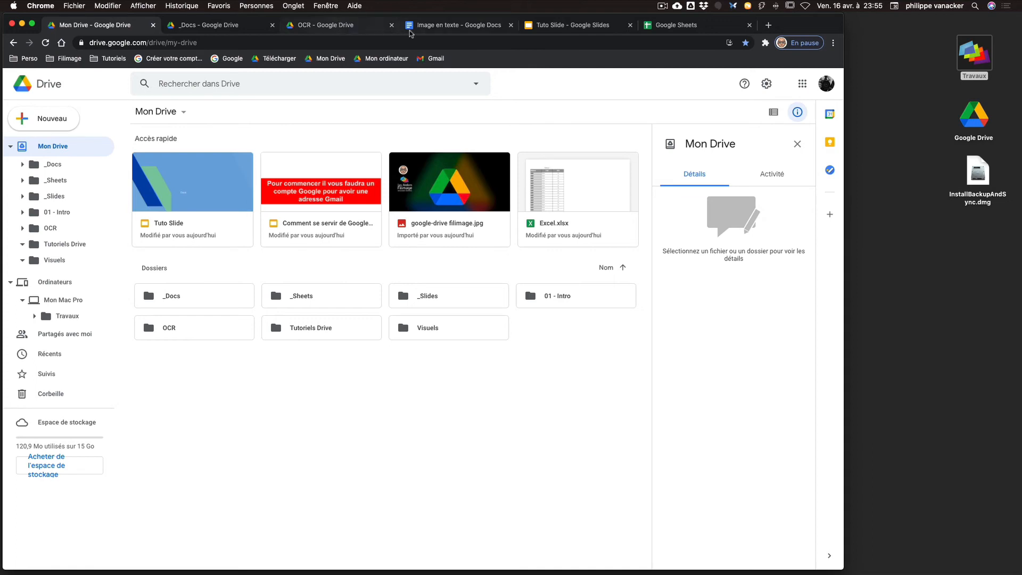
{"action": "left_click", "coordinate": [430, 27]}
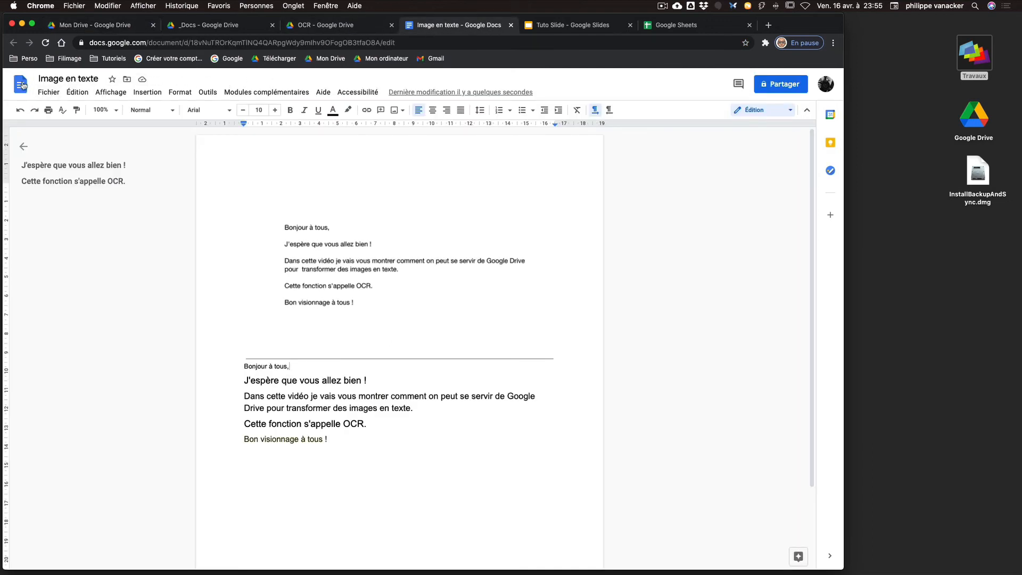
{"action": "left_click", "coordinate": [48, 94]}
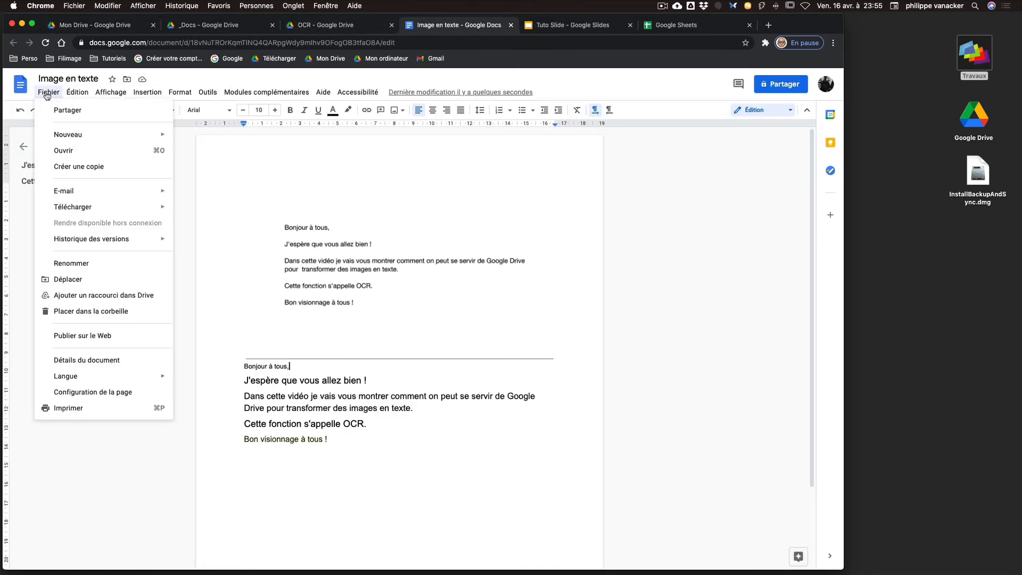
{"action": "left_click", "coordinate": [19, 121]}
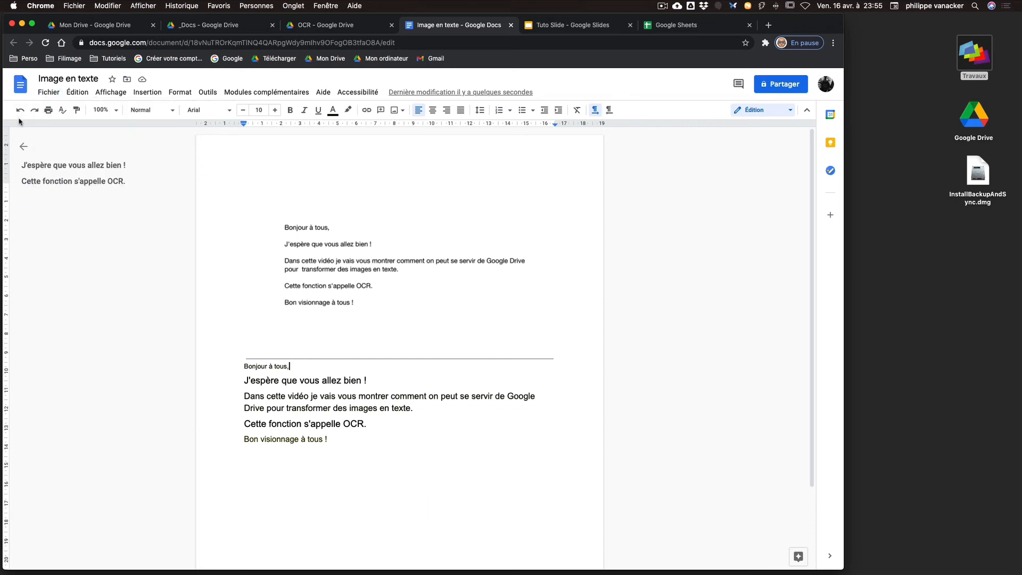
{"action": "left_click", "coordinate": [51, 94]}
{"action": "mouse_move", "coordinate": [79, 134]}
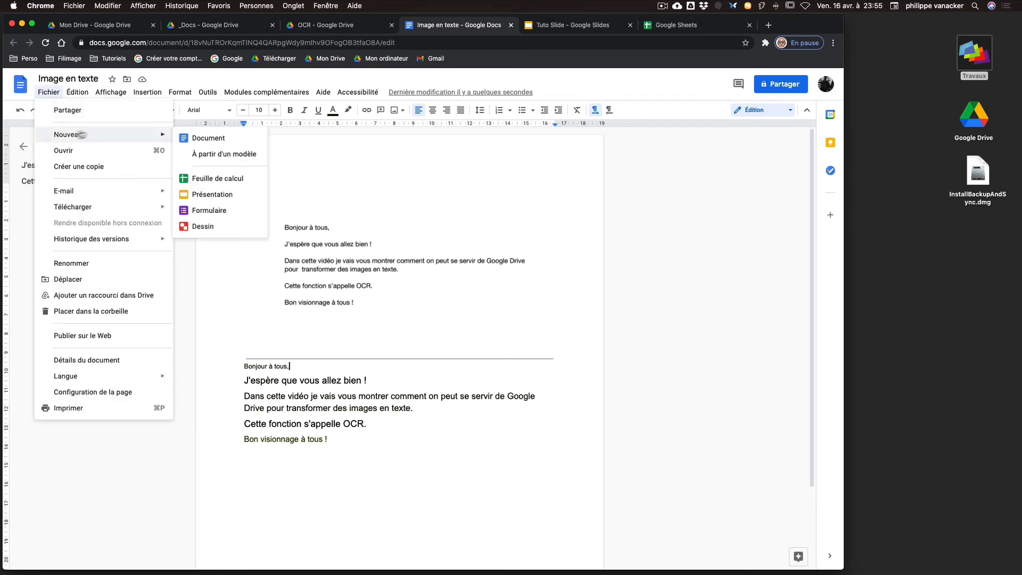
{"action": "left_click", "coordinate": [208, 140]}
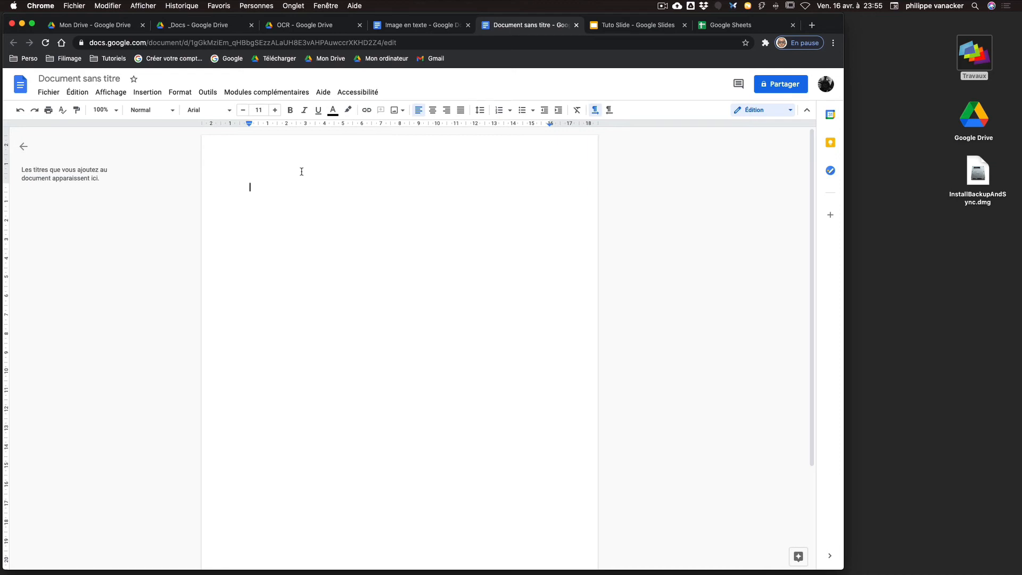
Enter three lines of text in the blank document: "Titre", "Sous titre" and "Texte"
{"action": "type", "text": "Titre "}
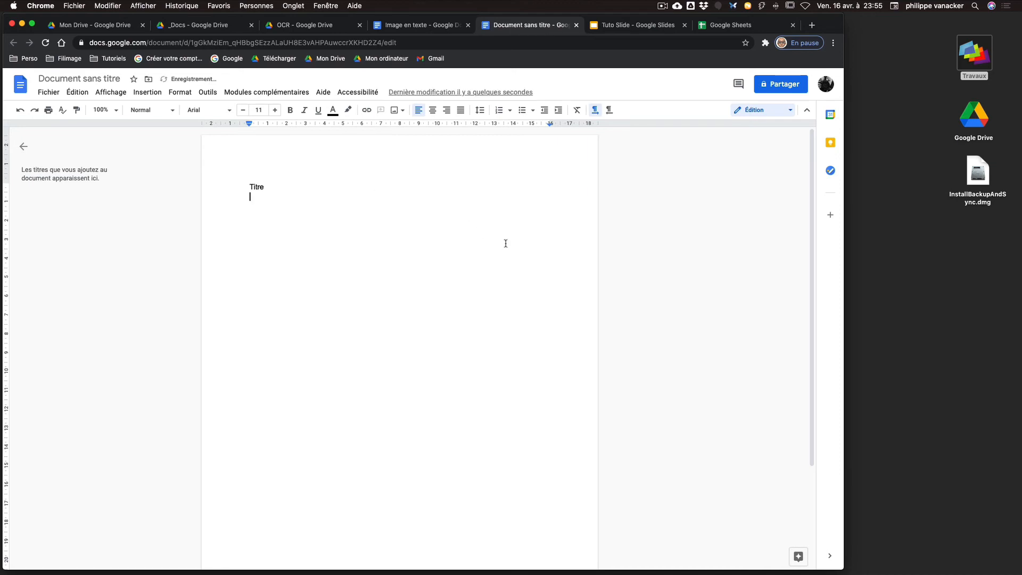
{"action": "type", "text": "sous titre"}
{"action": "key", "text": "Return"}
{"action": "type", "text": "Titre S"}
{"action": "left_click_drag", "start_coordinate": [287, 212], "coordinate": [276, 207]}
Increase the font size of the word "Titre" to 26
{"action": "left_click", "coordinate": [257, 188]}
{"action": "double_click", "coordinate": [249, 187]}
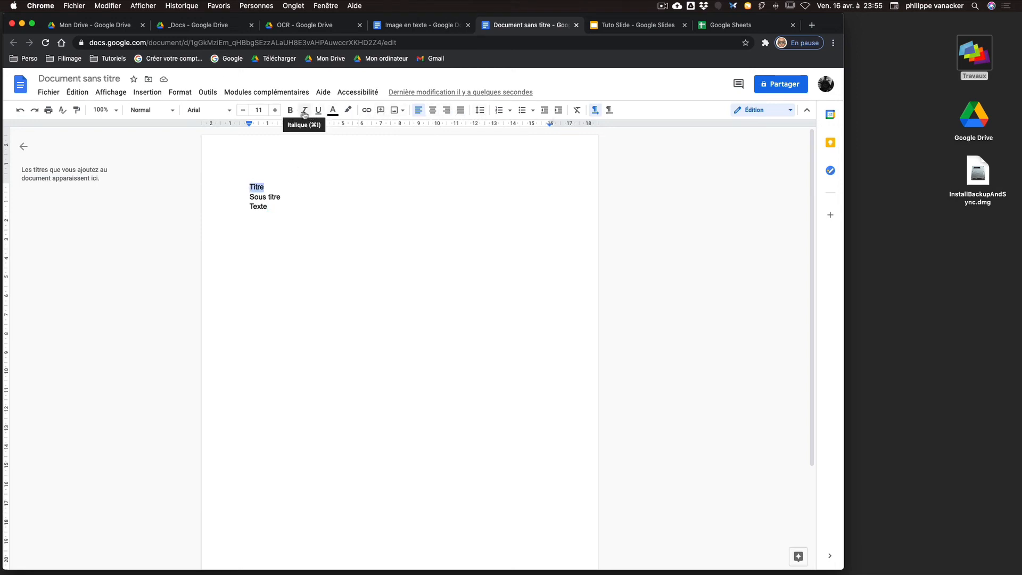
{"action": "left_click", "coordinate": [274, 113]}
{"action": "left_click", "coordinate": [275, 111]}
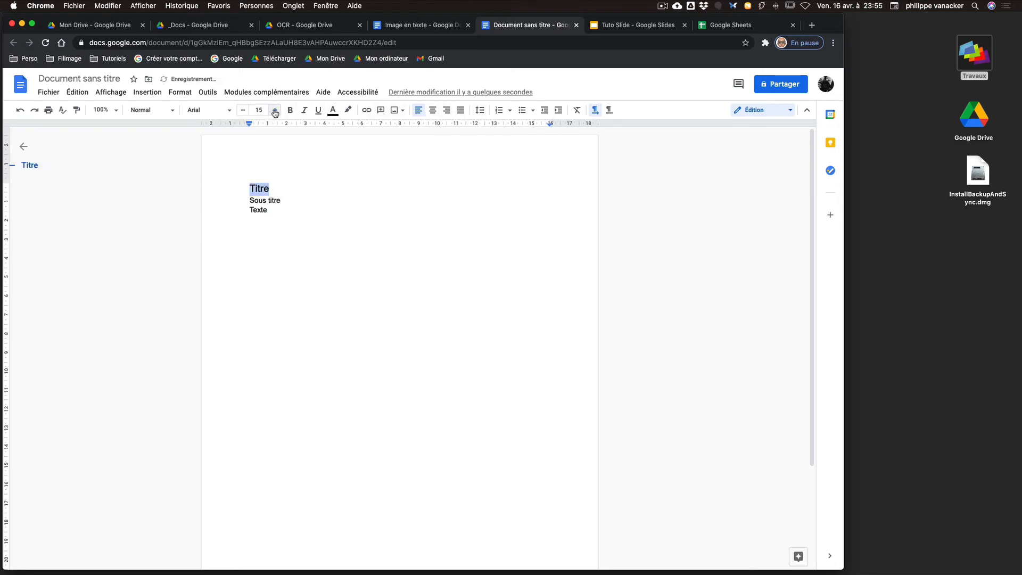
{"action": "left_click", "coordinate": [275, 111]}
{"action": "left_click", "coordinate": [276, 112]}
{"action": "left_click", "coordinate": [276, 112]}
{"action": "left_click", "coordinate": [277, 112]}
{"action": "left_click", "coordinate": [276, 112]}
{"action": "left_click", "coordinate": [276, 112]}
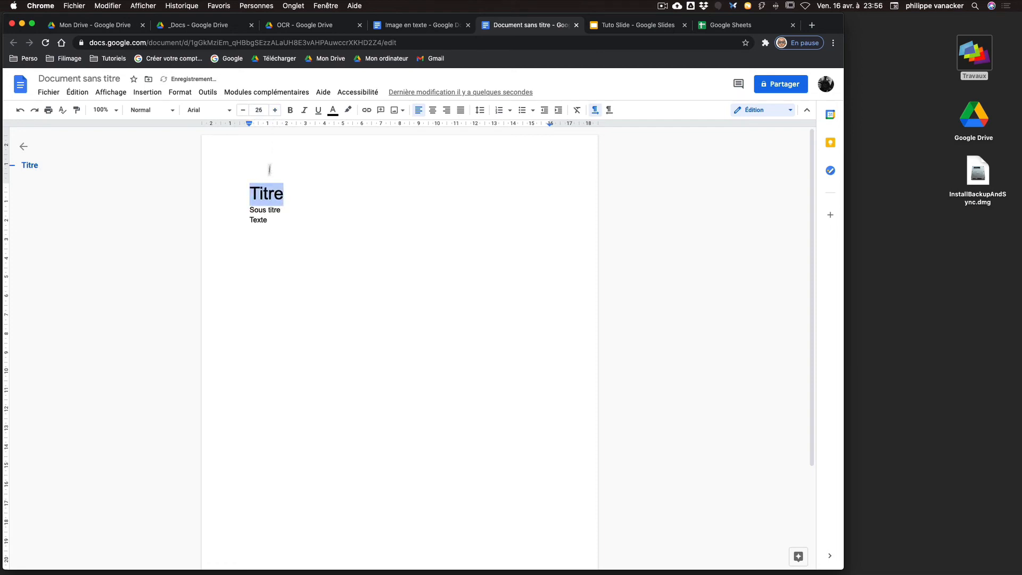
Apply the Titre paragraph style to the "Titre" line and the Sous-titre style to the "Sous titre" line
{"action": "left_click", "coordinate": [166, 110]}
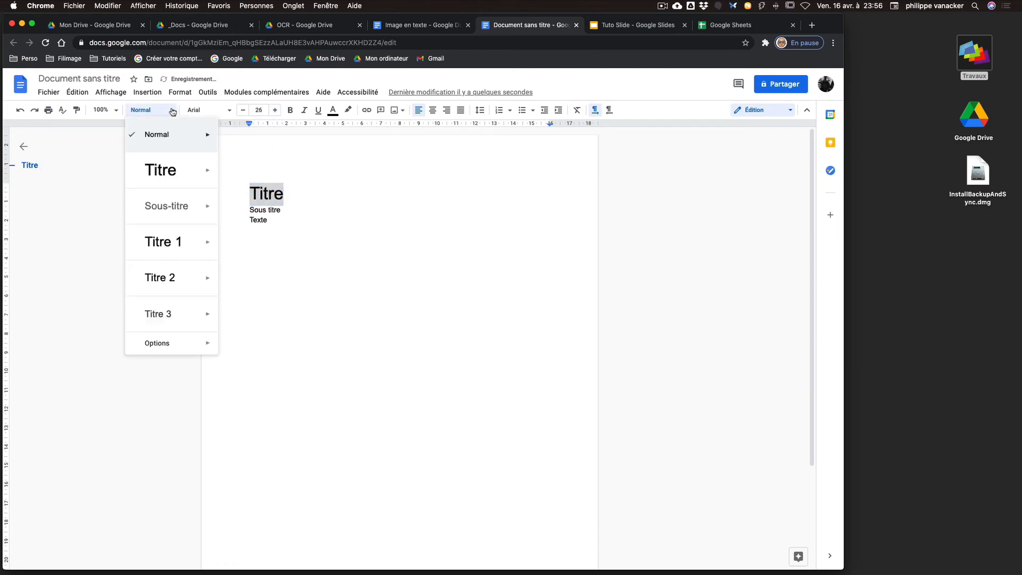
{"action": "left_click", "coordinate": [163, 175]}
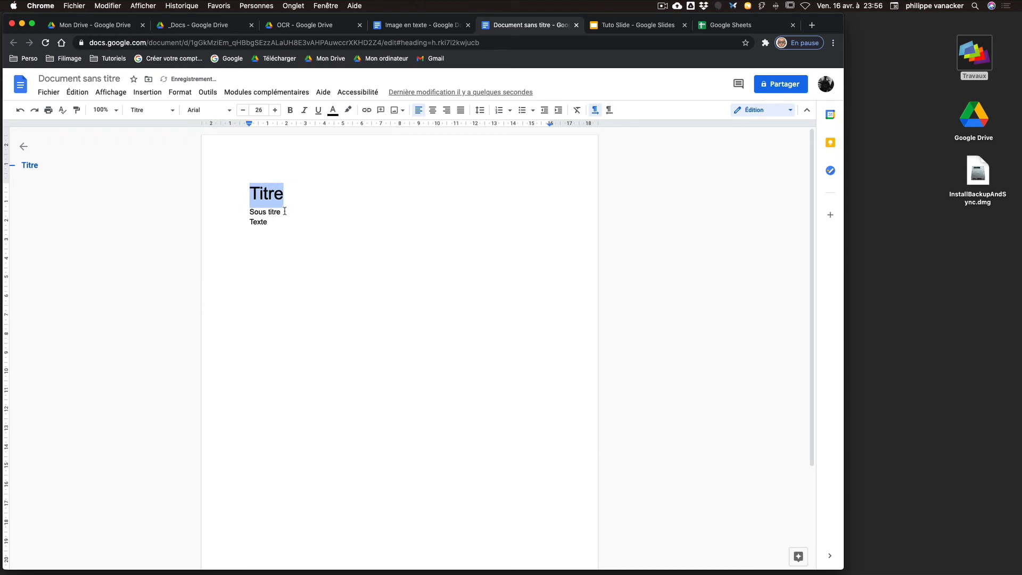
{"action": "left_click_drag", "start_coordinate": [284, 211], "coordinate": [244, 212]}
{"action": "left_click", "coordinate": [167, 113]}
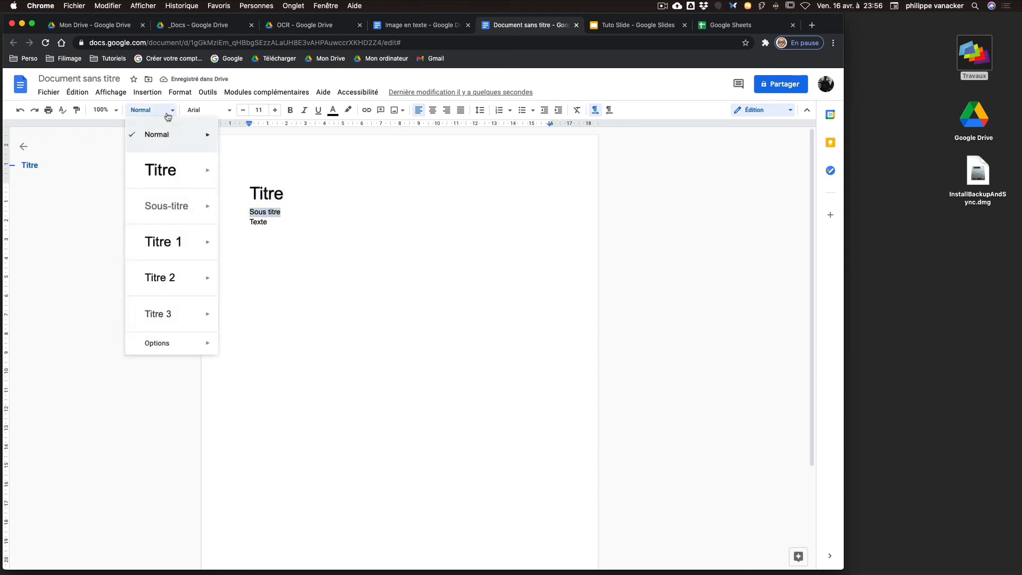
{"action": "left_click", "coordinate": [183, 206]}
Look through the available paragraph styles and apply Sous-titre to the "Texte" line
{"action": "left_click_drag", "start_coordinate": [275, 235], "coordinate": [247, 236]}
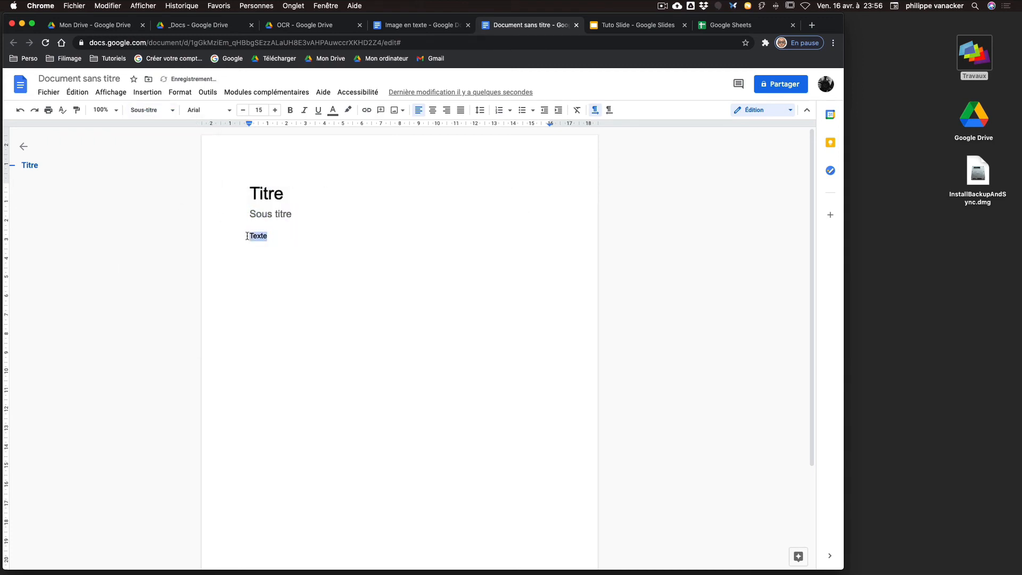
{"action": "left_click", "coordinate": [172, 112]}
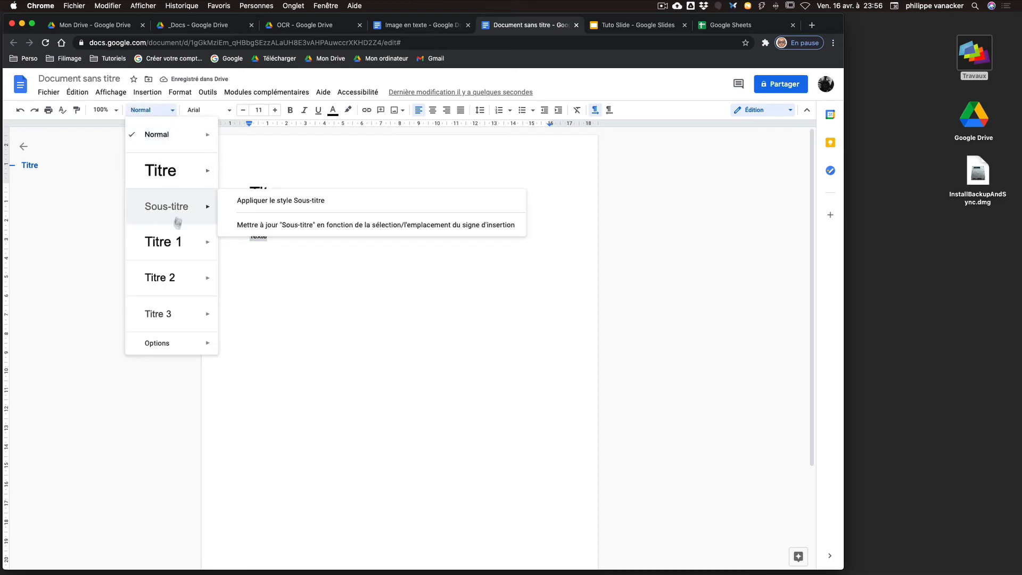
{"action": "mouse_move", "coordinate": [184, 213]}
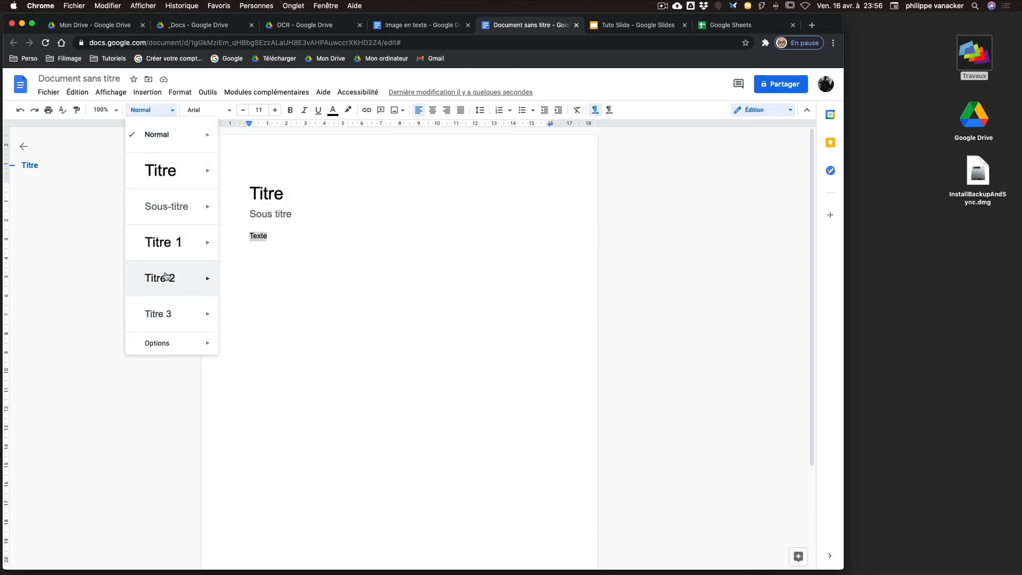
{"action": "mouse_move", "coordinate": [172, 343]}
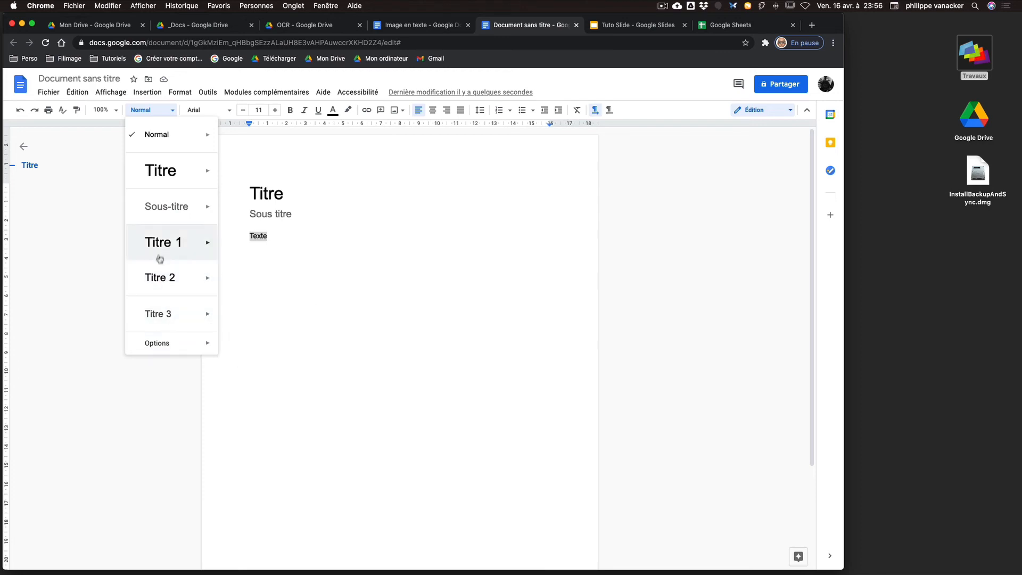
{"action": "left_click", "coordinate": [154, 212]}
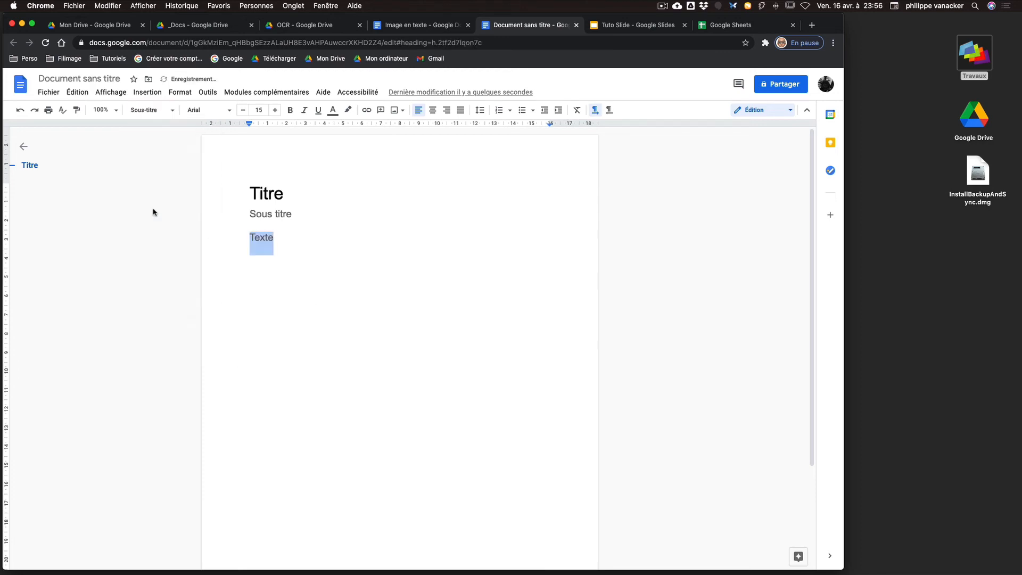
{"action": "left_click", "coordinate": [278, 235]}
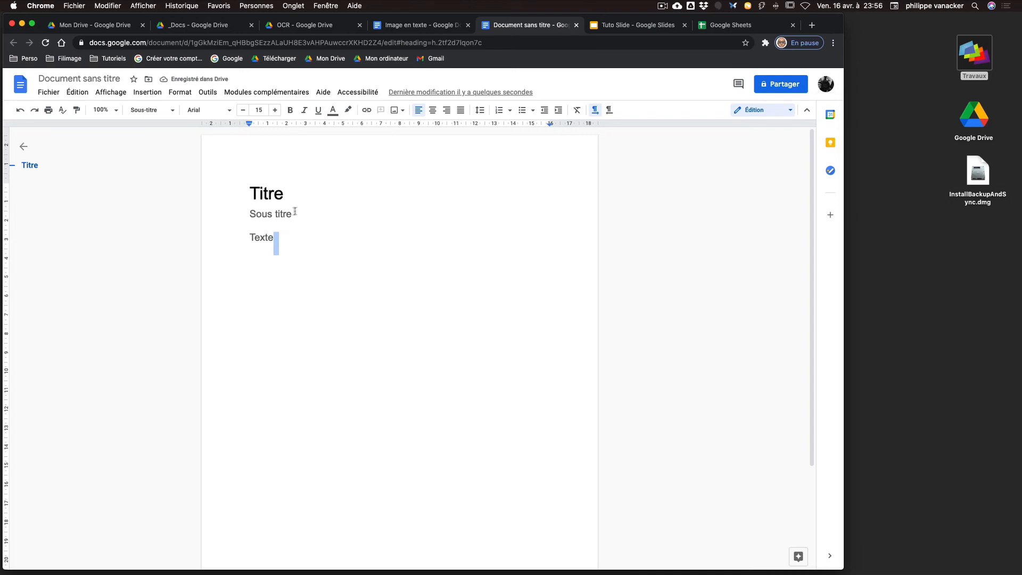
Format the "Sous titre" line in bold with red text
{"action": "left_click_drag", "start_coordinate": [300, 213], "coordinate": [223, 215]}
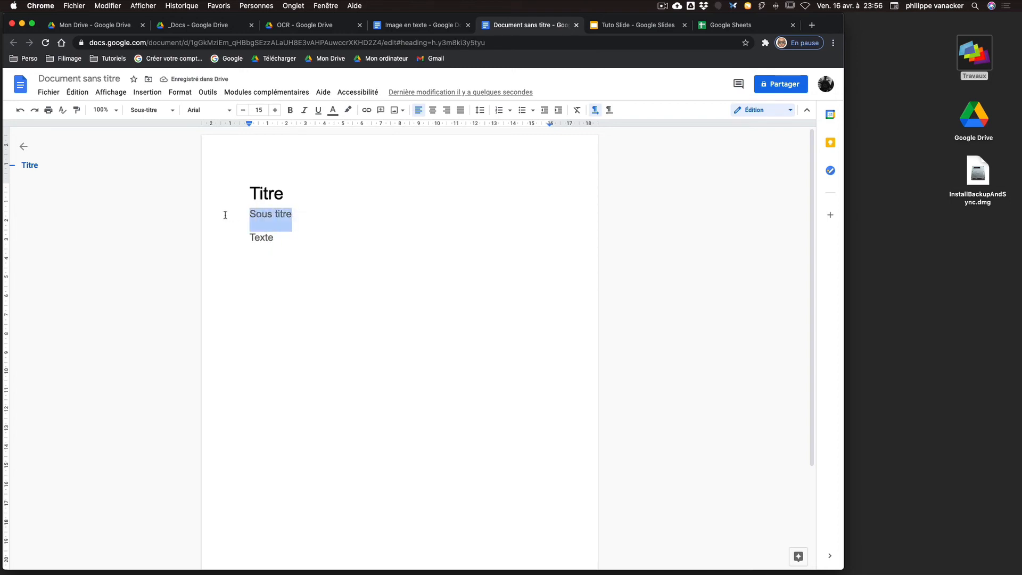
{"action": "left_click", "coordinate": [291, 111]}
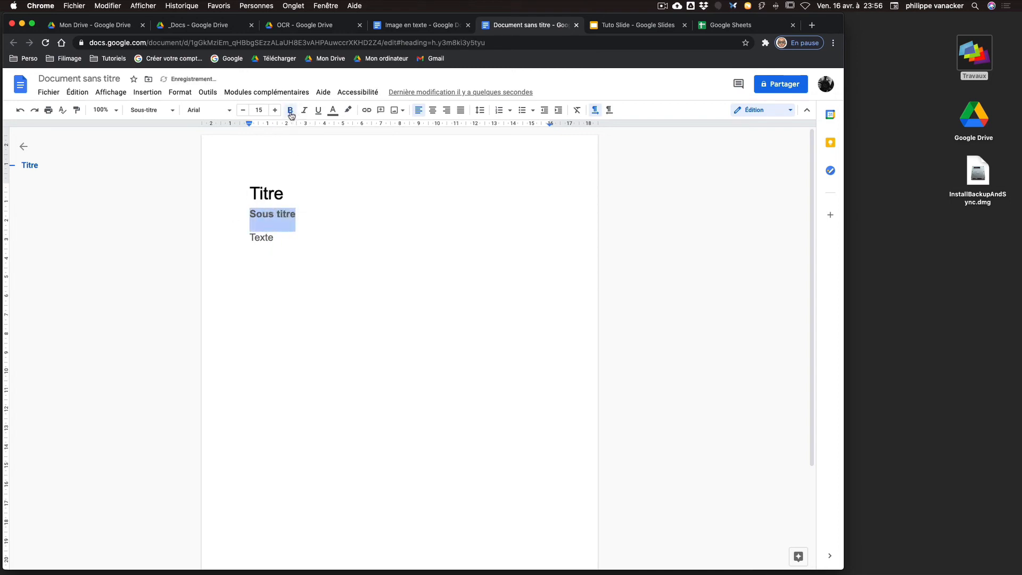
{"action": "left_click", "coordinate": [333, 111]}
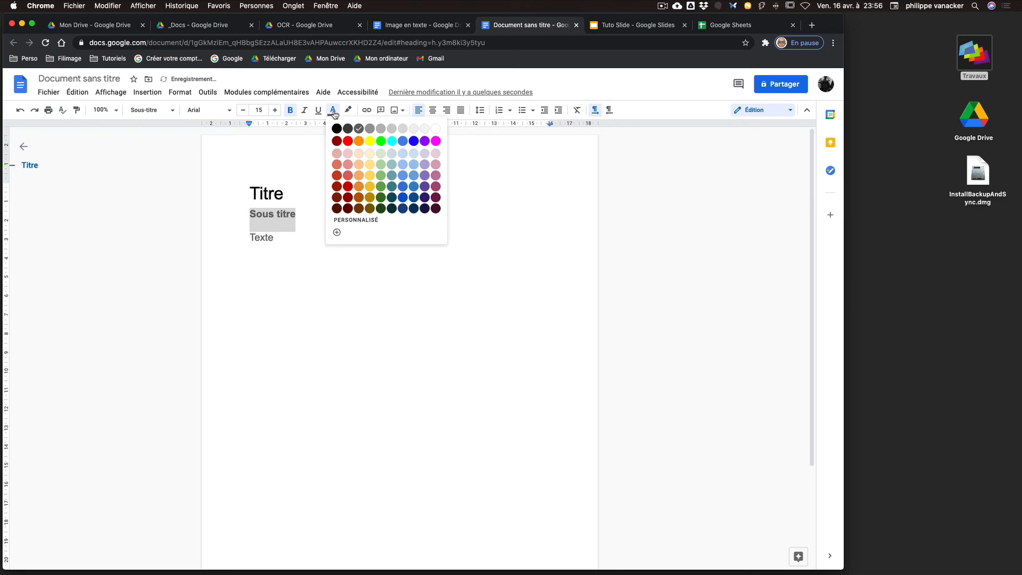
{"action": "left_click", "coordinate": [348, 142]}
Format the "Titre" line in bold blue and insert an empty line between it and "Sous titre"
{"action": "left_click", "coordinate": [283, 194]}
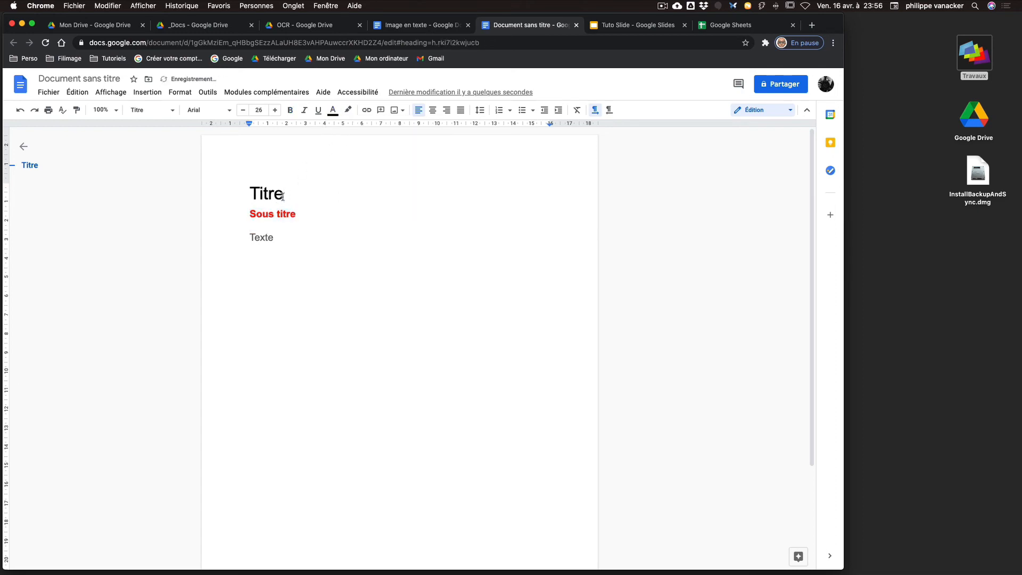
{"action": "left_click_drag", "start_coordinate": [283, 193], "coordinate": [244, 193]}
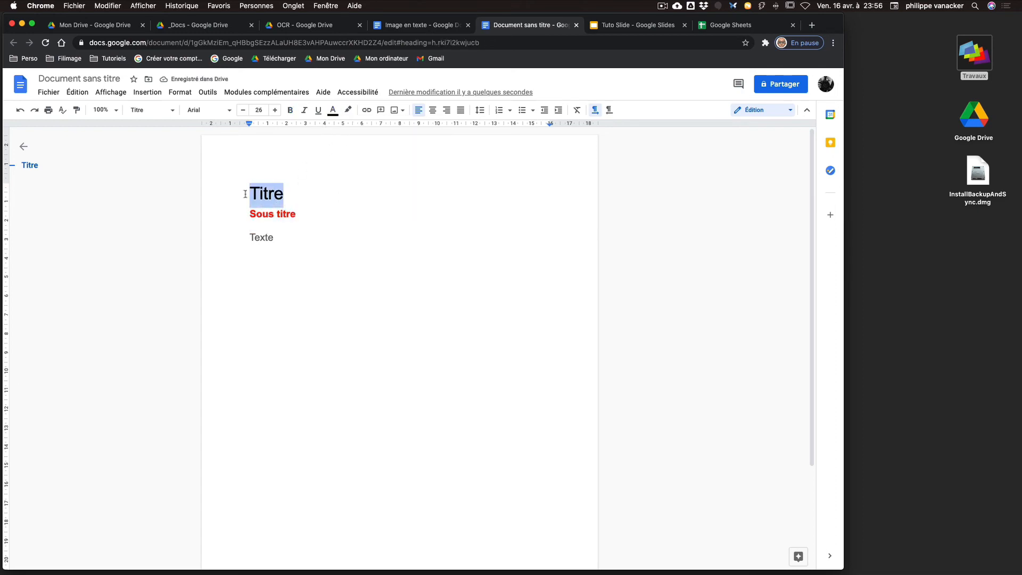
{"action": "left_click", "coordinate": [296, 113]}
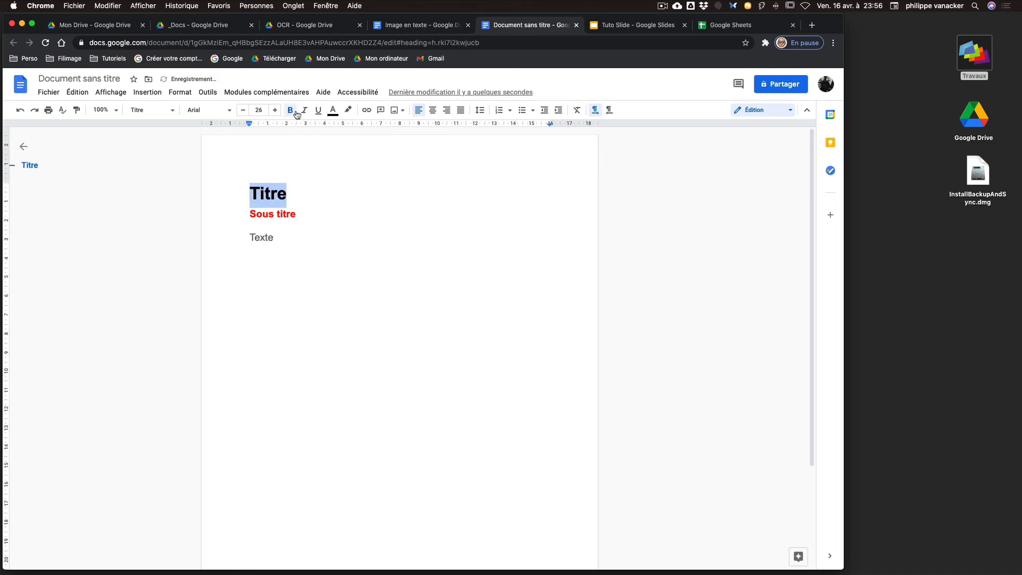
{"action": "left_click", "coordinate": [333, 111]}
{"action": "left_click", "coordinate": [414, 140]}
{"action": "left_click_drag", "start_coordinate": [303, 235], "coordinate": [272, 243]}
{"action": "key", "text": "Return"}
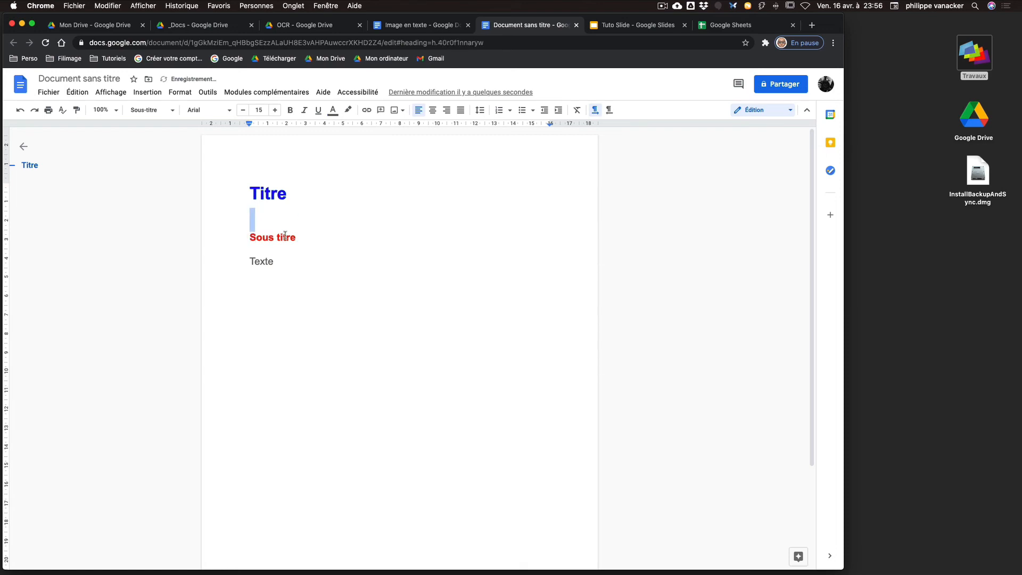
Copy all the text from "Titre" to "Texte", paste it with its formatting at the end of the "Image en texte" document, and undo the paste
{"action": "left_click_drag", "start_coordinate": [249, 187], "coordinate": [275, 264]}
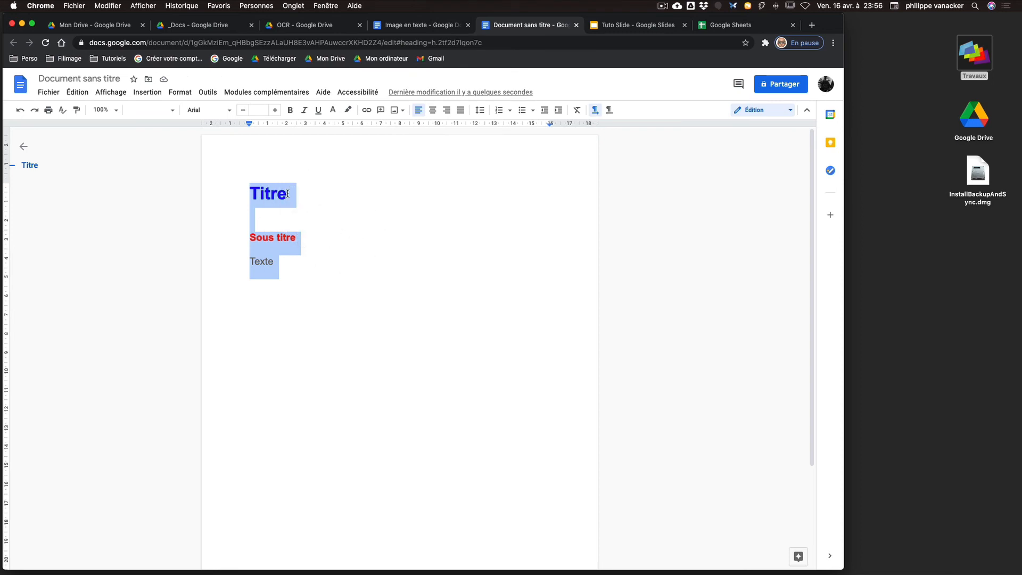
{"action": "key", "text": "super+c"}
{"action": "left_click", "coordinate": [410, 26]}
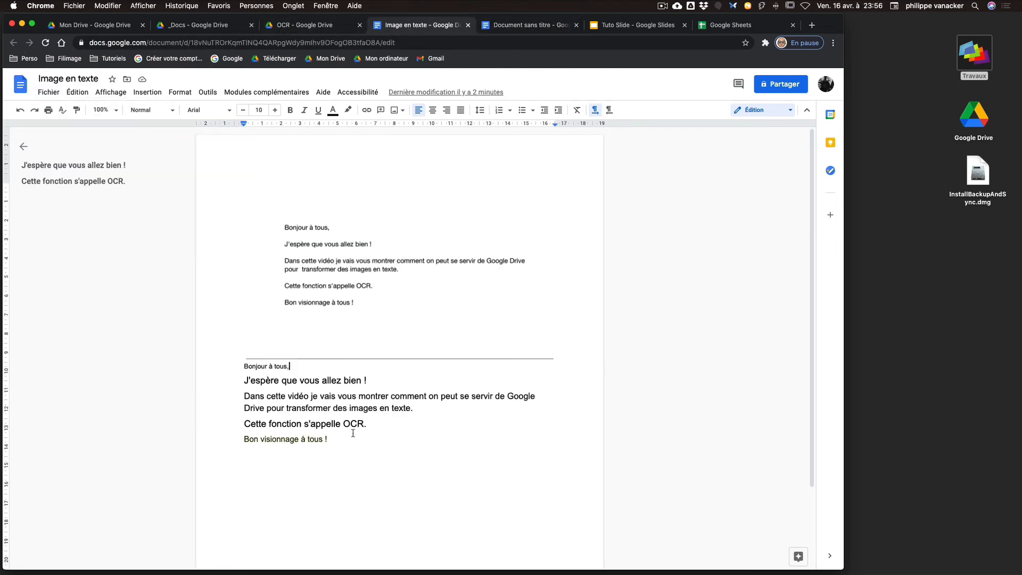
{"action": "key", "text": "Return"}
{"action": "key", "text": "super+v"}
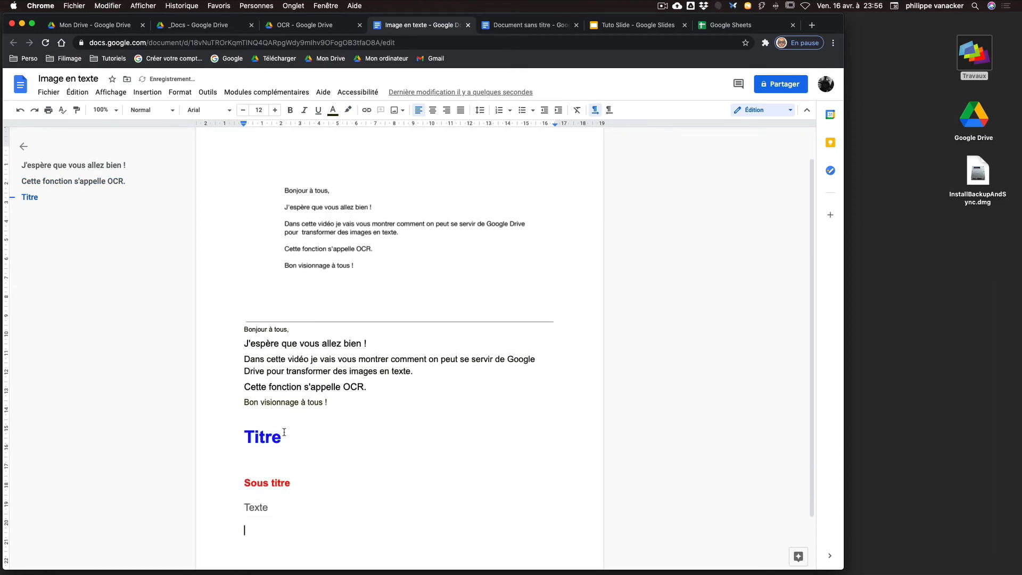
{"action": "key", "text": "super+z"}
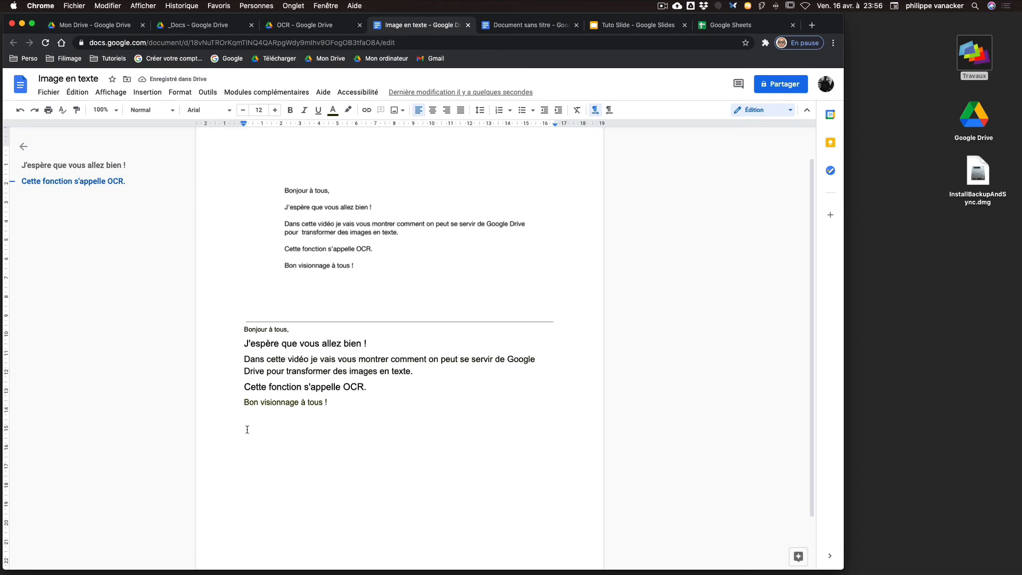
Paste the copied lines without formatting at the end of the document and delete the pasted text
{"action": "key", "text": "super+shift+v"}
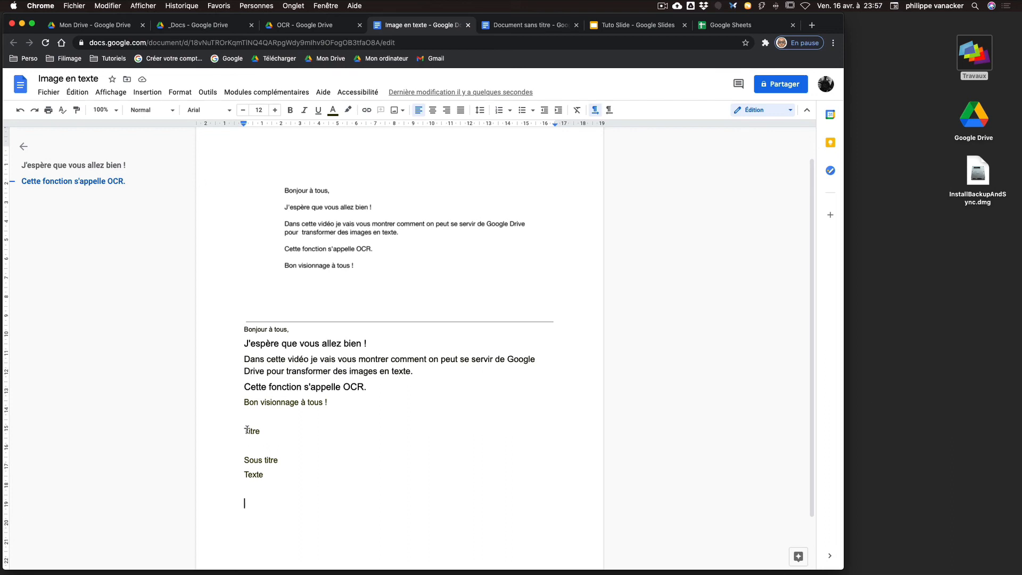
{"action": "left_click", "coordinate": [247, 429], "text": "shift"}
{"action": "key", "text": "BackSpace"}
Capture a screenshot of the google-drive filimage.jpg tile in Mon Drive and insert it at the top of the "Image en texte" document
{"action": "left_click", "coordinate": [89, 27]}
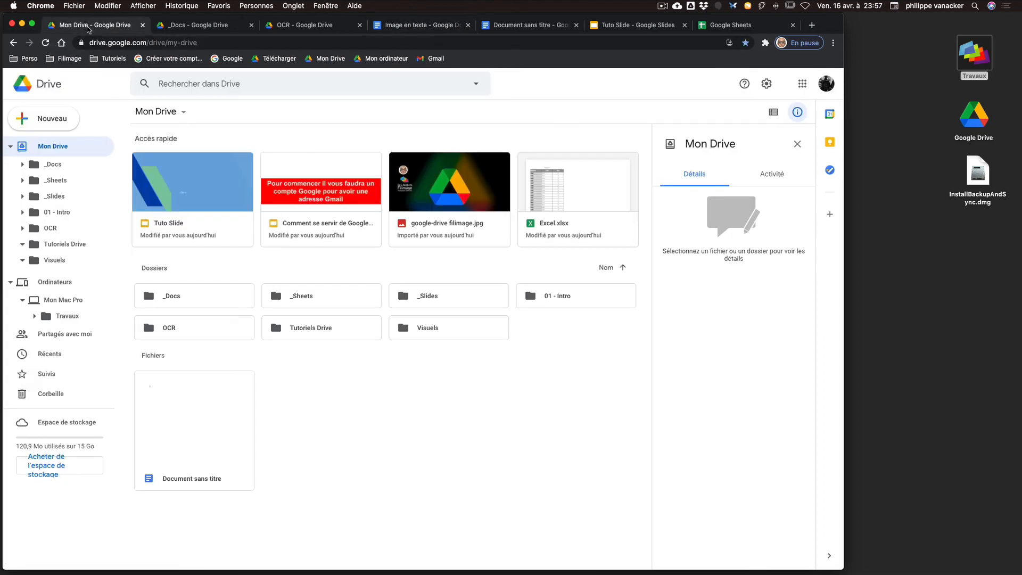
{"action": "key", "text": "super+shift+4"}
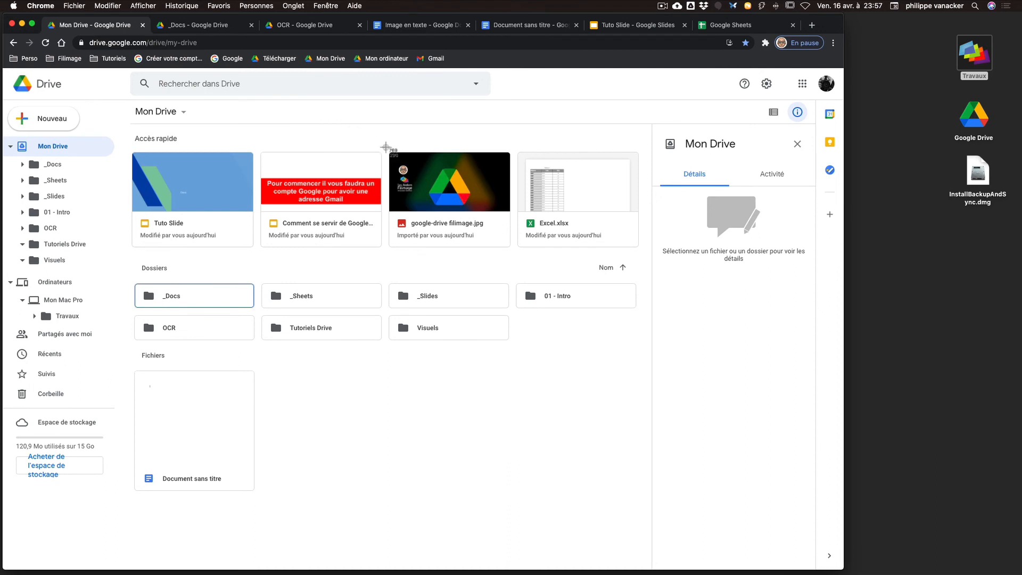
{"action": "left_click_drag", "start_coordinate": [386, 147], "coordinate": [514, 254]}
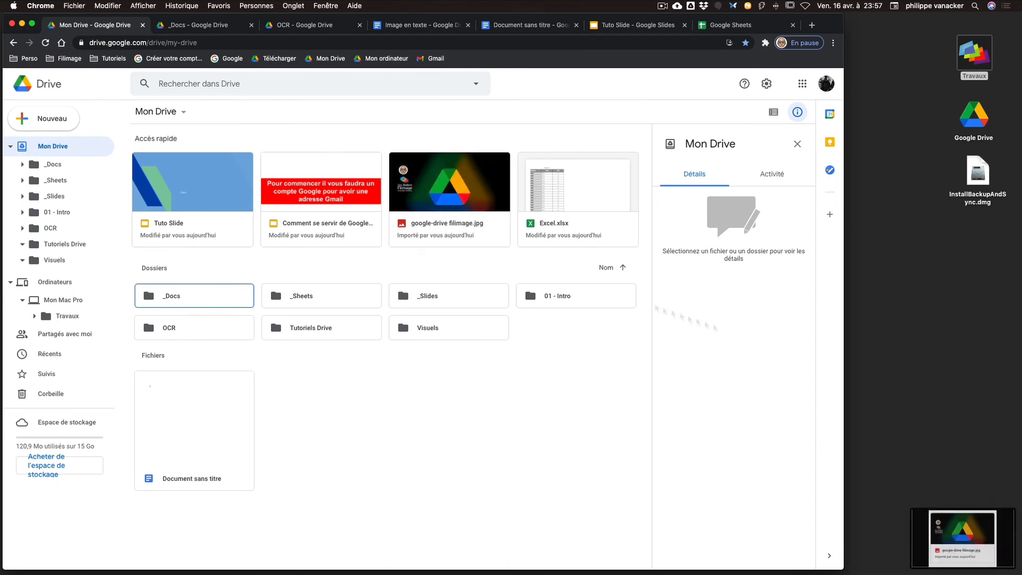
{"action": "left_click_drag", "start_coordinate": [961, 530], "coordinate": [952, 287]}
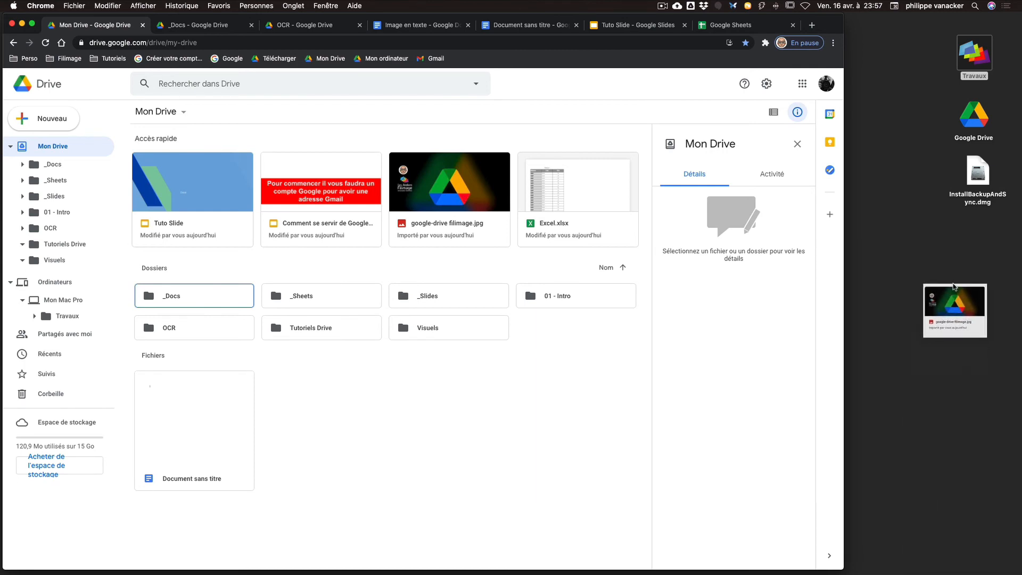
{"action": "left_click_drag", "start_coordinate": [953, 287], "coordinate": [406, 282]}
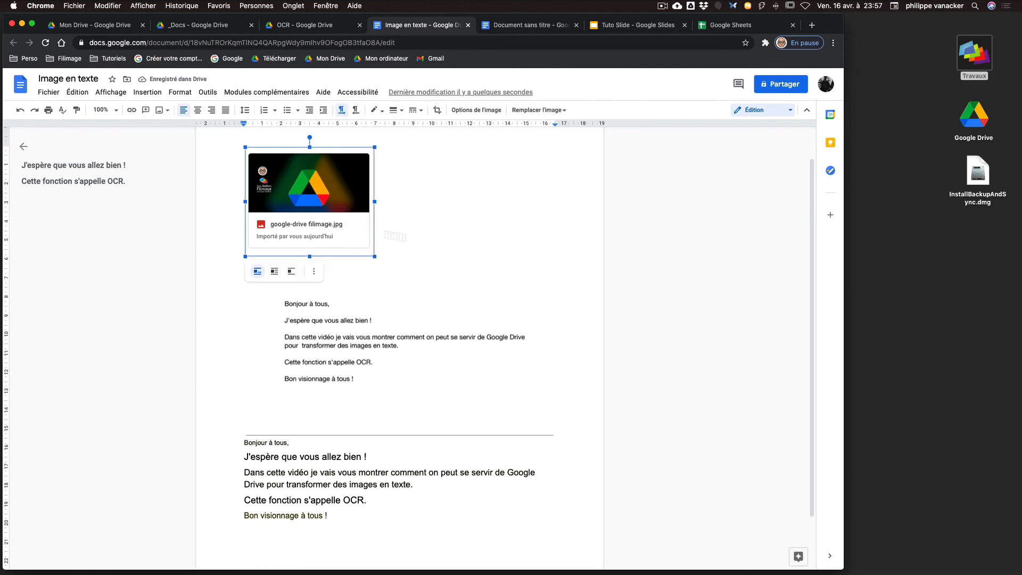
Enlarge the inserted screenshot to about 10 cm wide, then try the wrapped-text image layout and undo it
{"action": "left_click_drag", "start_coordinate": [375, 257], "coordinate": [443, 314]}
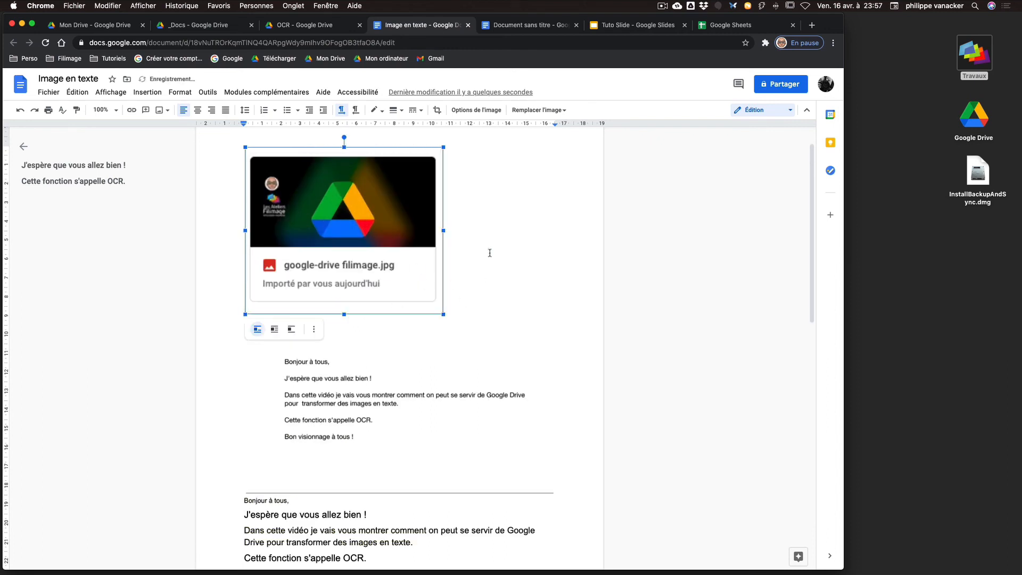
{"action": "left_click", "coordinate": [275, 330]}
{"action": "key", "text": "super+z"}
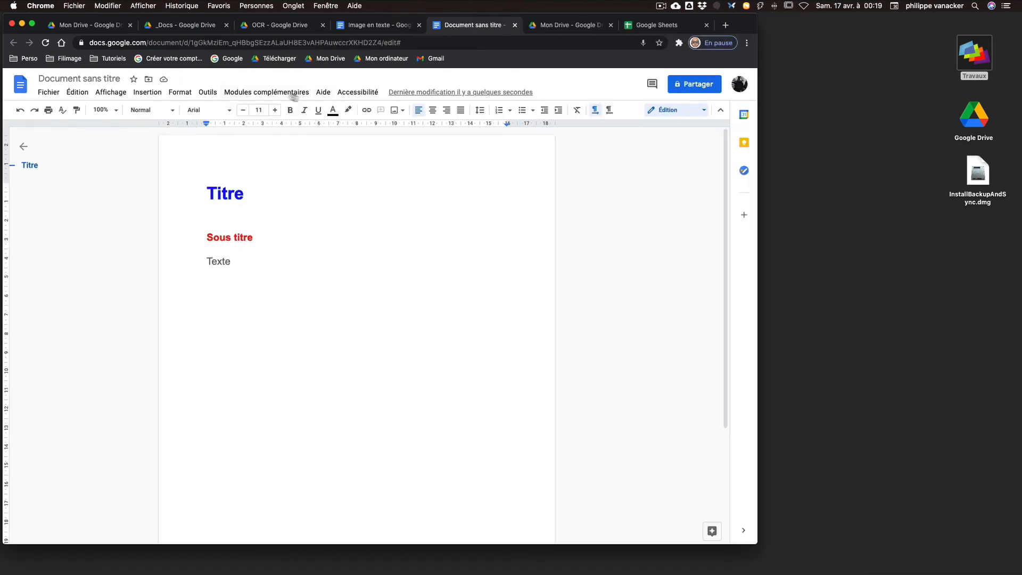
Dictate "Bonjour comment allez-vous moi ça va je vais bientôt aller dormir." below the "Texte" line of "Document sans titre" using French voice typing
{"action": "left_click", "coordinate": [265, 92]}
{"action": "mouse_move", "coordinate": [207, 94]}
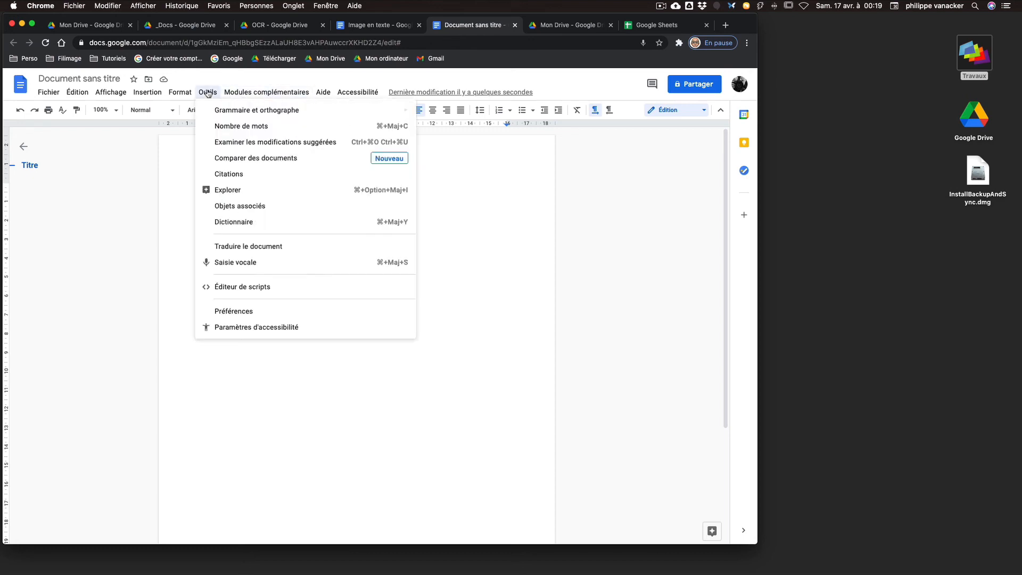
{"action": "left_click", "coordinate": [251, 262]}
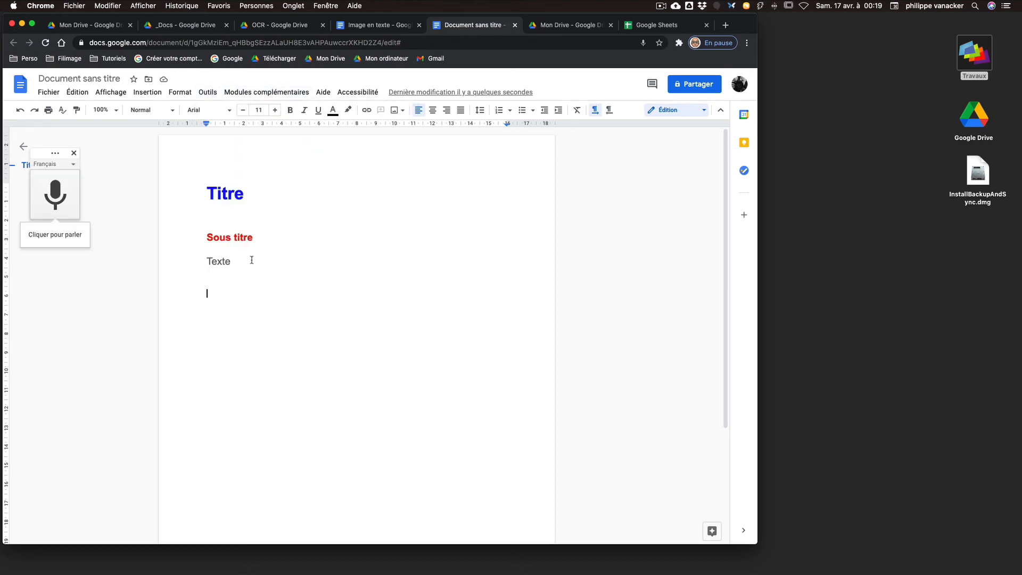
{"action": "left_click", "coordinate": [57, 200]}
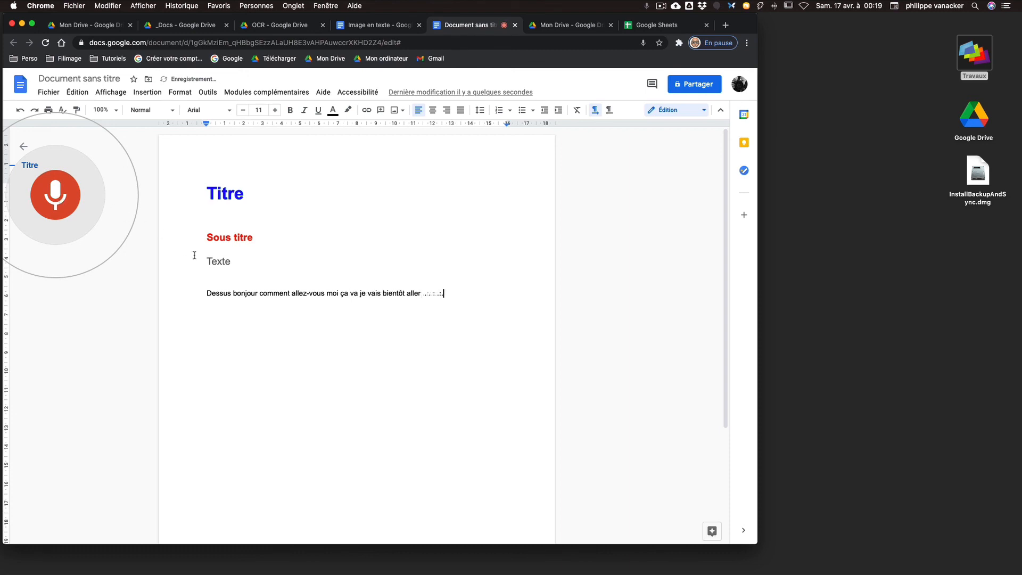
{"action": "left_click", "coordinate": [62, 202]}
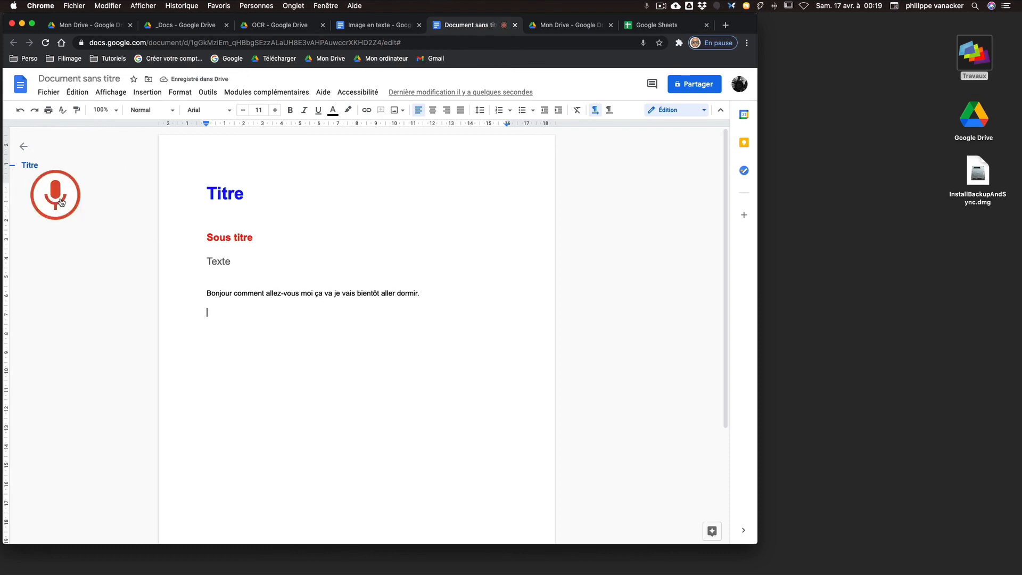
Dictate two more lines, "Comme vous pouvez le voir cela fonctionne vraiment très bien ." and "J'espère que vous allez bien ?"
{"action": "left_click", "coordinate": [62, 202]}
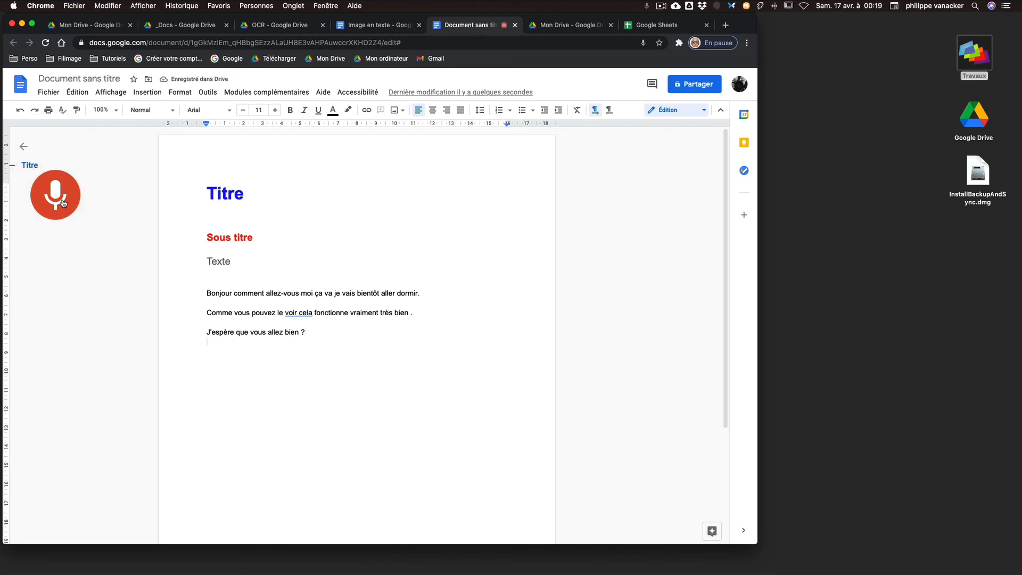
{"action": "left_click", "coordinate": [63, 204]}
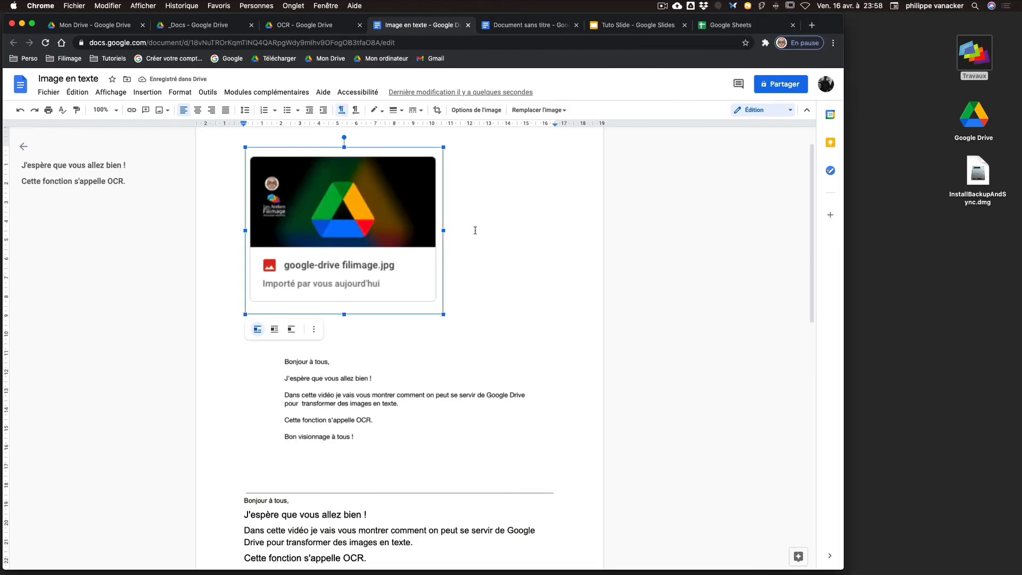
Switch to the "Tuto Slide" presentation in Google Slides and set its page format to Grand écran (16:9)
{"action": "left_click", "coordinate": [515, 27]}
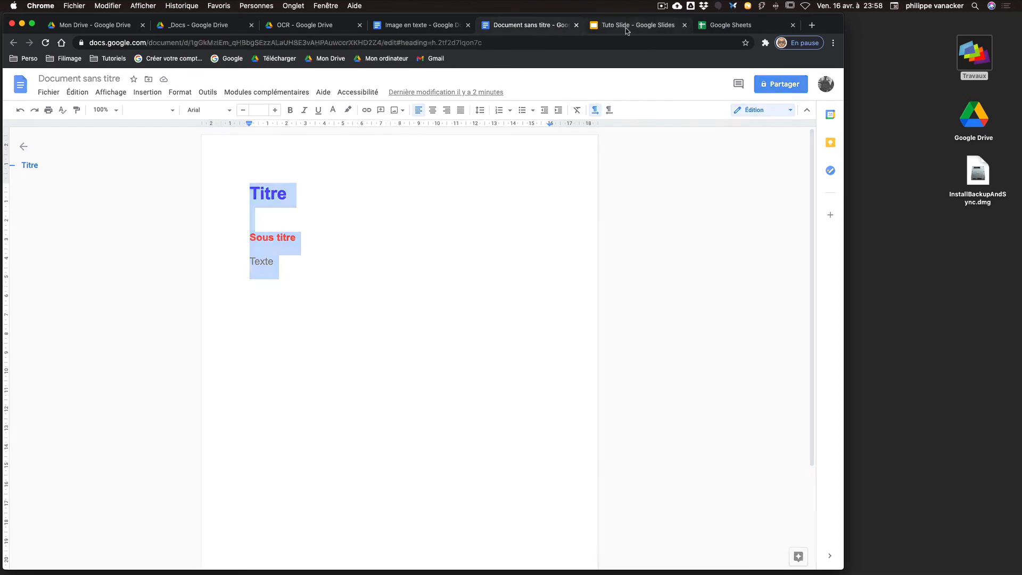
{"action": "left_click", "coordinate": [615, 28]}
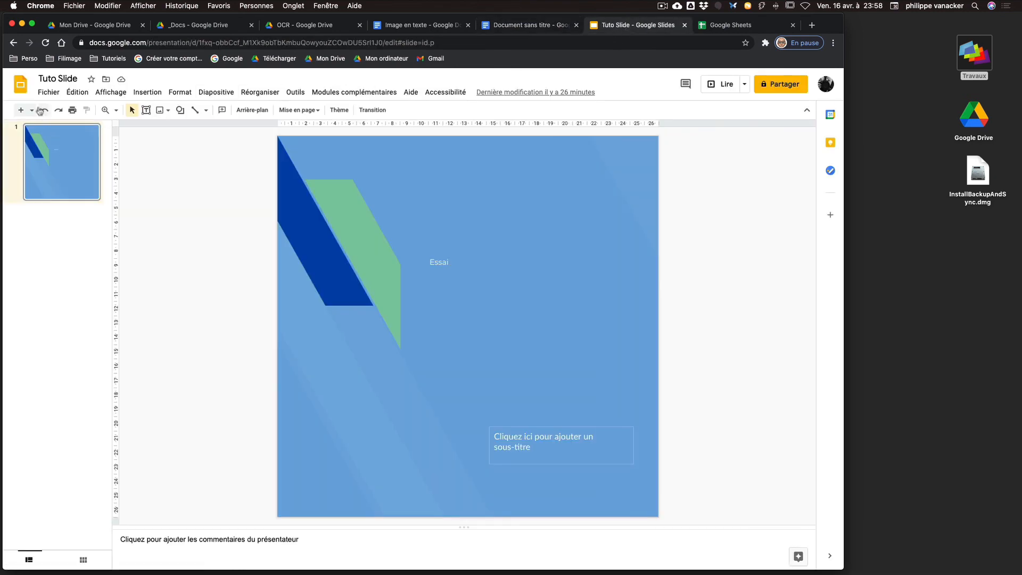
{"action": "left_click", "coordinate": [47, 92]}
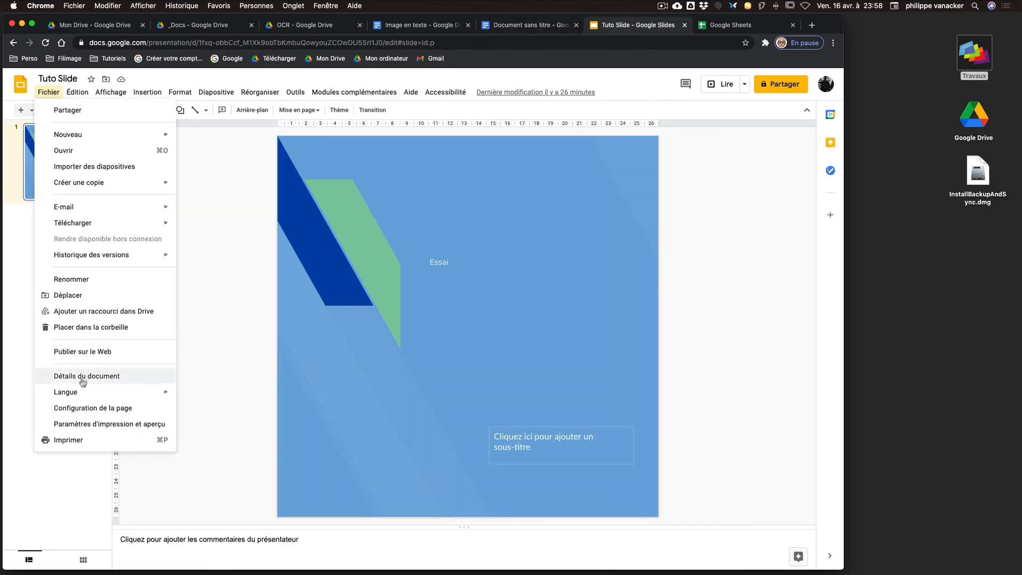
{"action": "left_click", "coordinate": [88, 407]}
{"action": "left_click", "coordinate": [394, 302]}
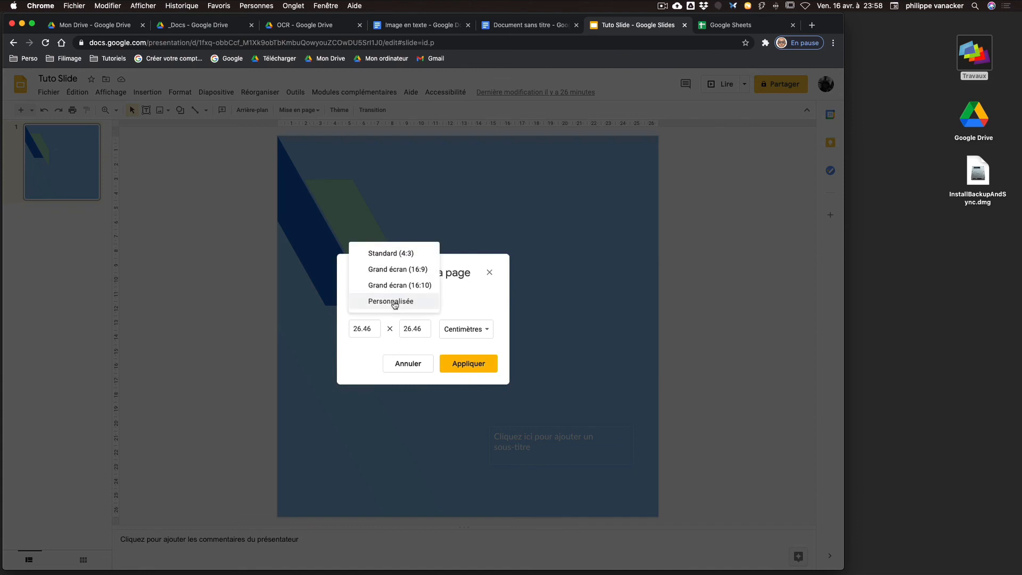
{"action": "left_click", "coordinate": [400, 270]}
{"action": "left_click", "coordinate": [451, 364]}
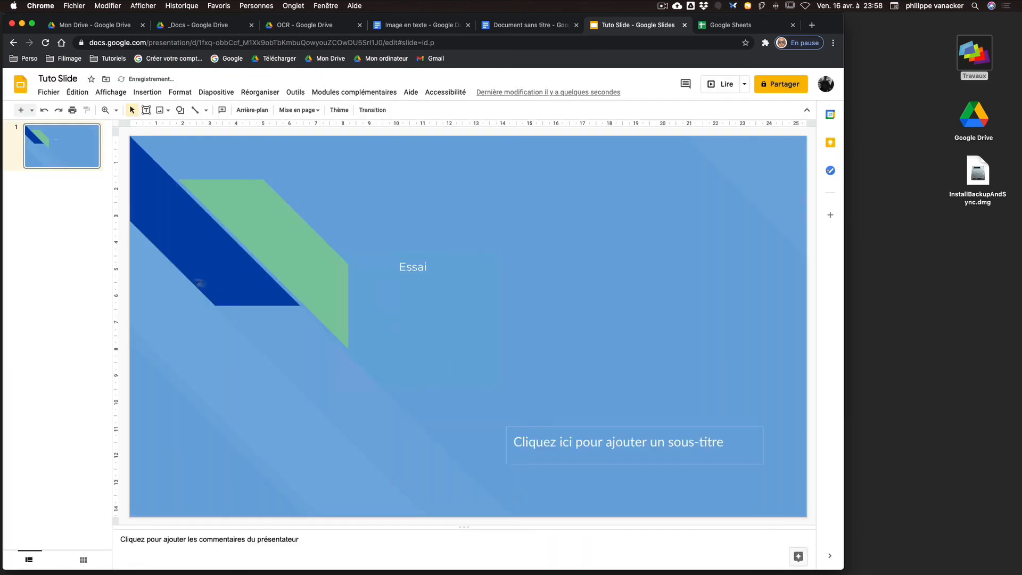
Apply a custom page size of 1000 × 3000 pixels to the presentation
{"action": "left_click", "coordinate": [418, 266]}
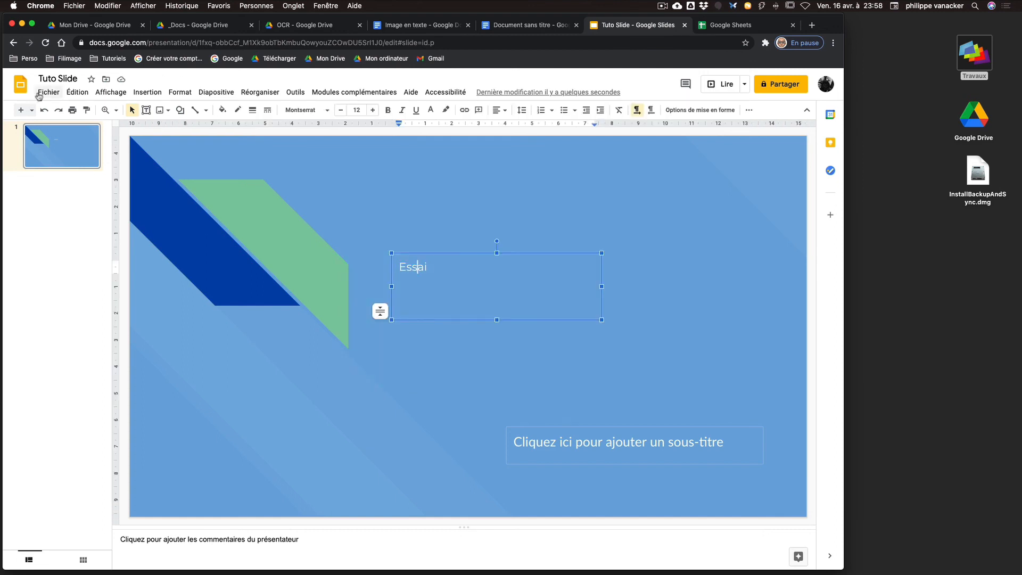
{"action": "left_click", "coordinate": [48, 92]}
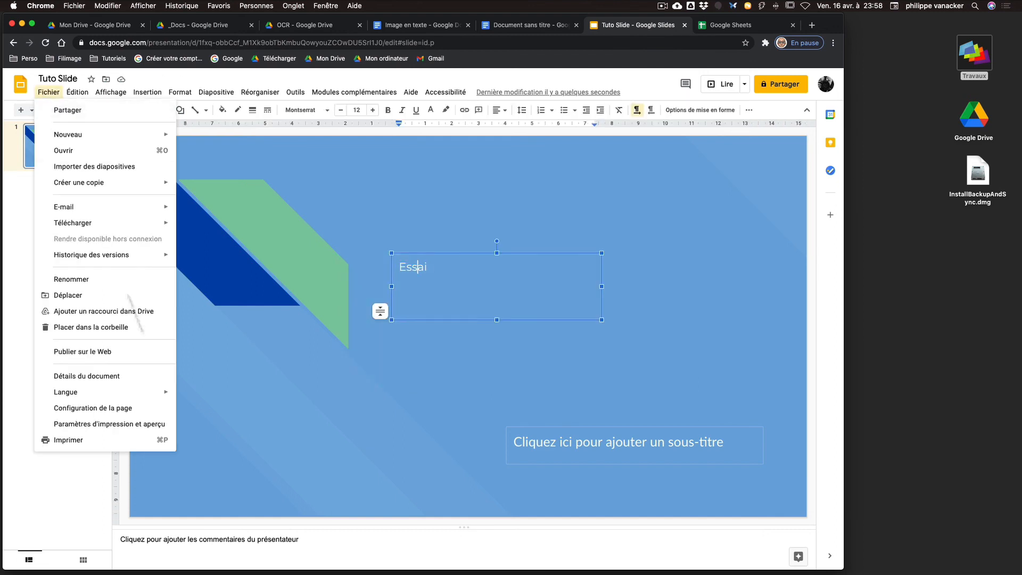
{"action": "left_click", "coordinate": [104, 412]}
{"action": "left_click", "coordinate": [417, 318]}
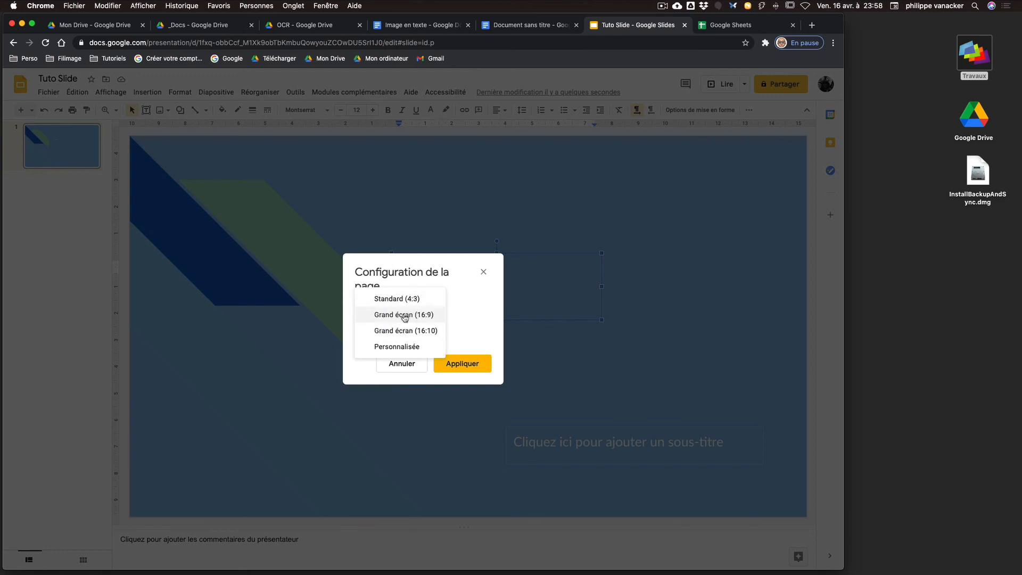
{"action": "left_click", "coordinate": [404, 350]}
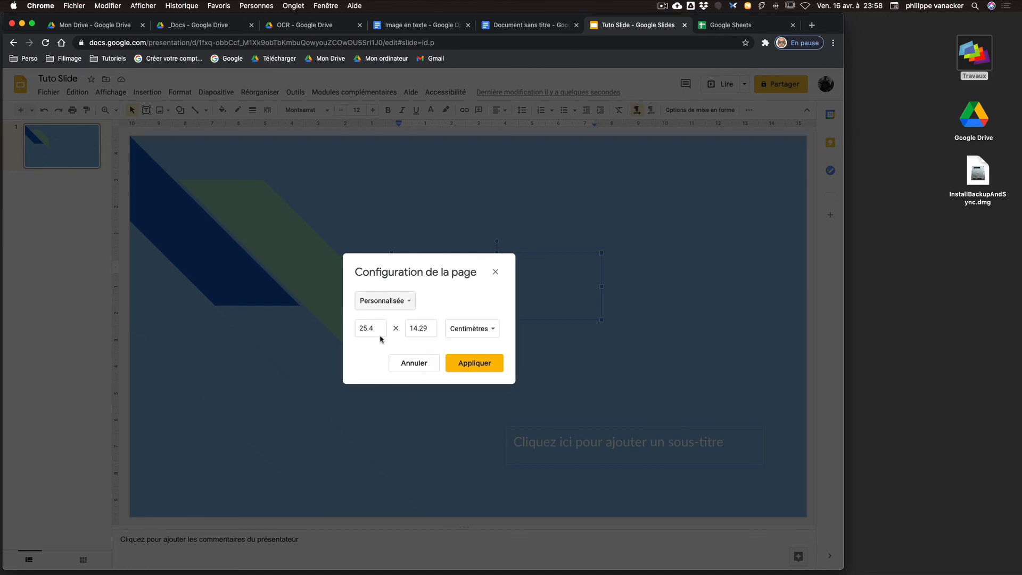
{"action": "left_click", "coordinate": [472, 328]}
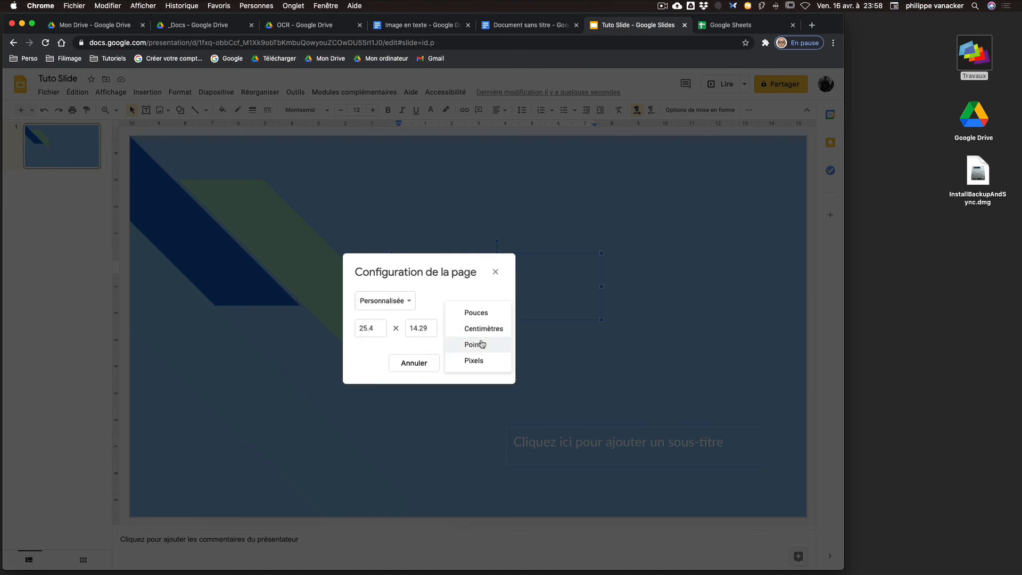
{"action": "left_click", "coordinate": [475, 357]}
{"action": "double_click", "coordinate": [376, 341]}
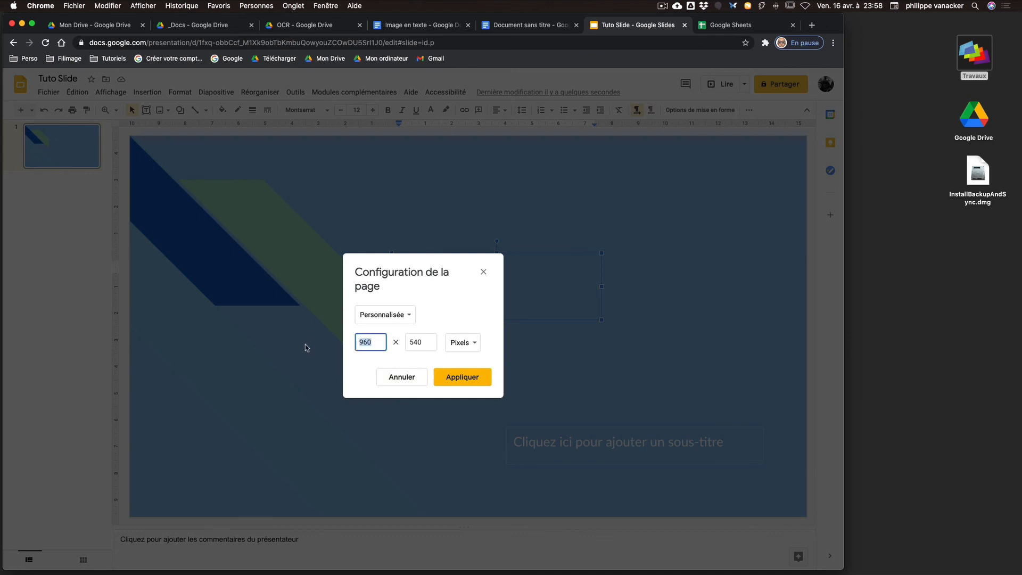
{"action": "type", "text": "1000"}
{"action": "key", "text": "Tab"}
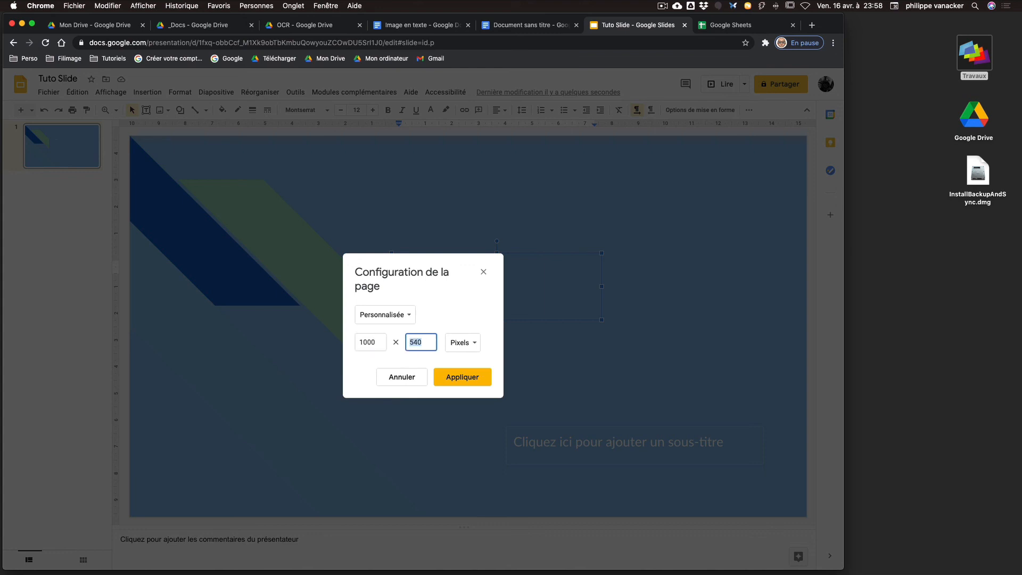
{"action": "type", "text": "3000"}
{"action": "left_click", "coordinate": [448, 379]}
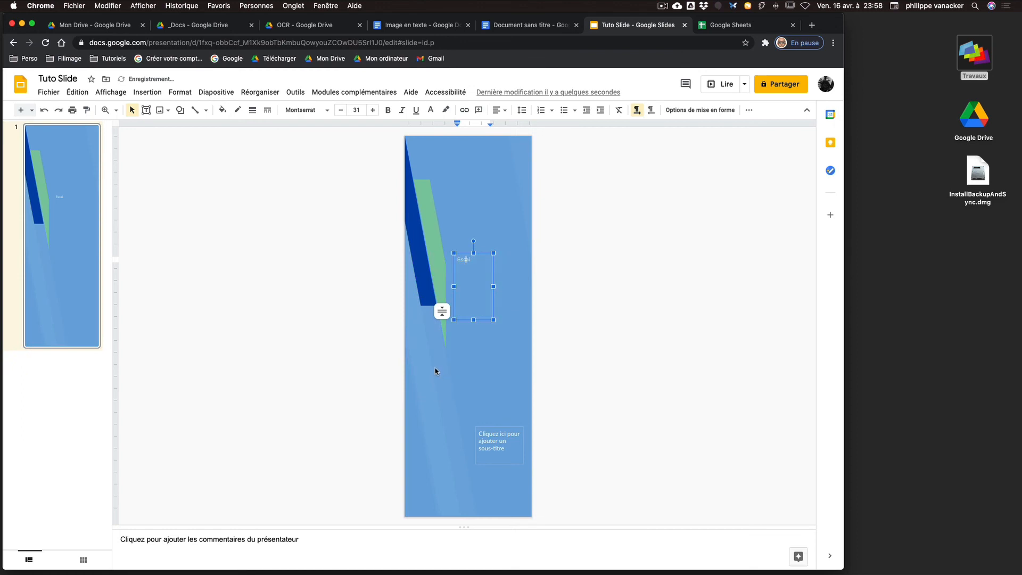
Undo the custom page size applied to the "Tuto Slide" presentation and shrink the browser window
{"action": "key", "text": "super+z"}
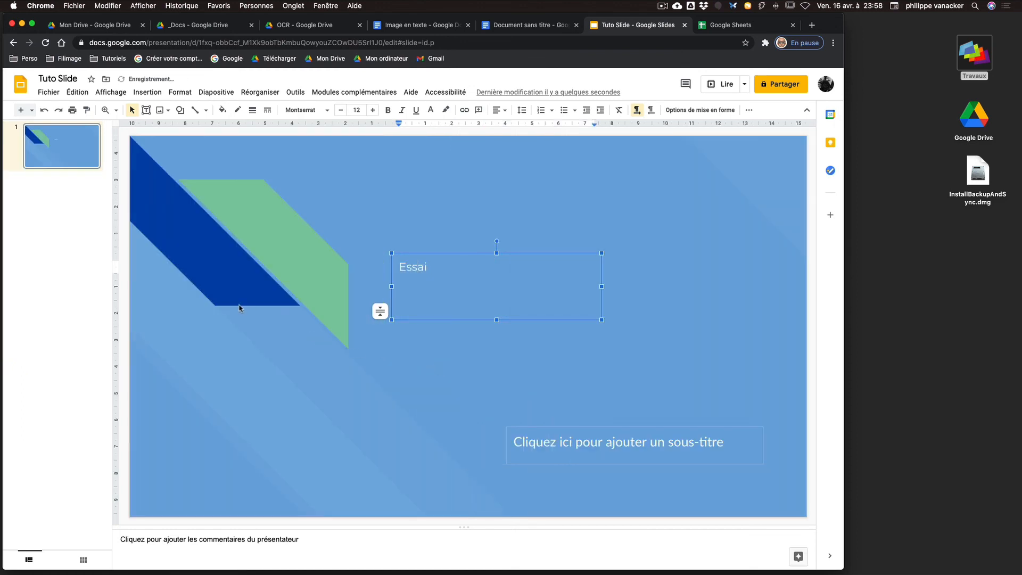
{"action": "left_click", "coordinate": [66, 287]}
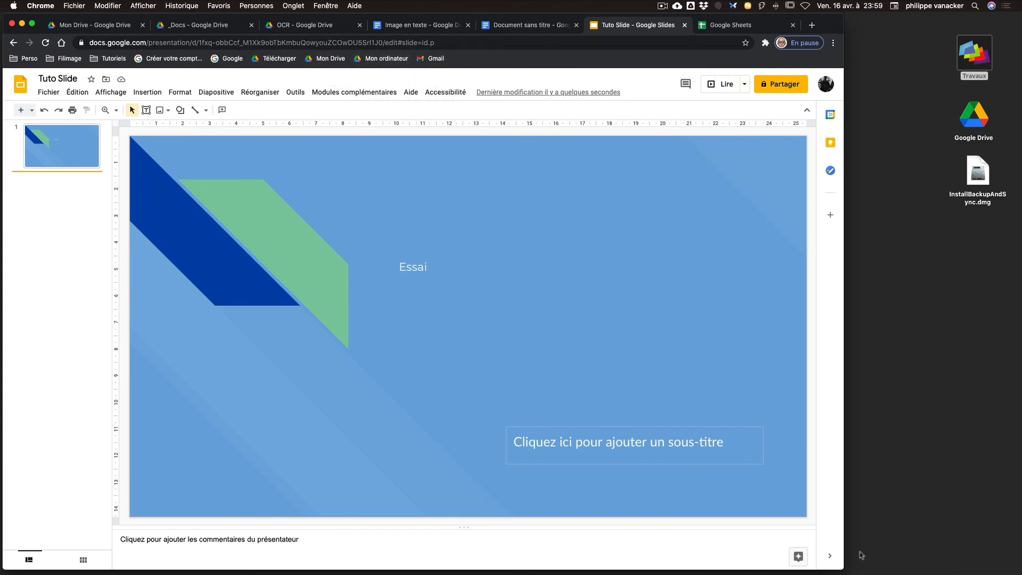
{"action": "left_click_drag", "start_coordinate": [843, 569], "coordinate": [756, 543]}
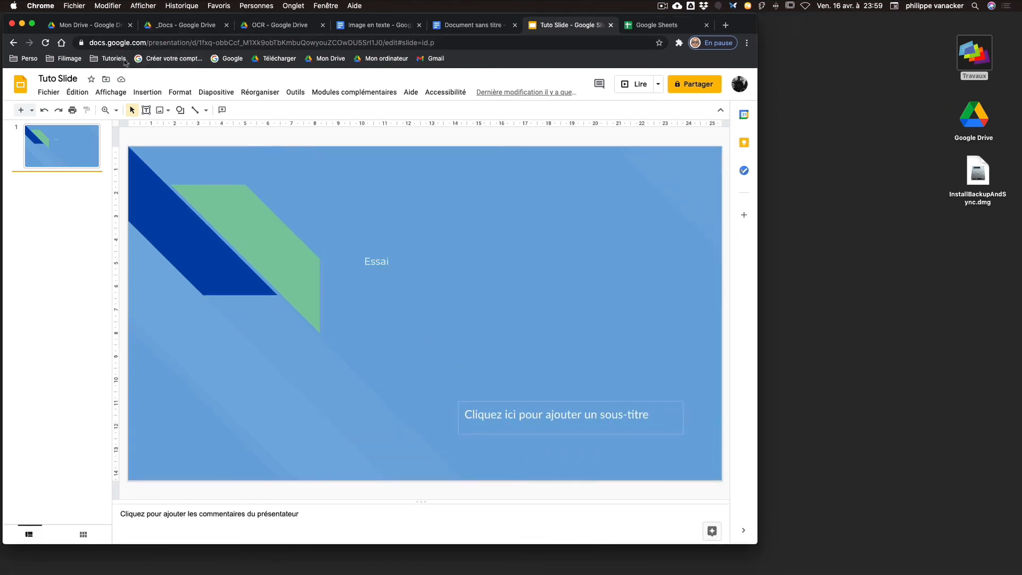
Switch to Google Drive, expand the Mon Drive folder tree and display the contents of Mon Drive
{"action": "left_click", "coordinate": [325, 61]}
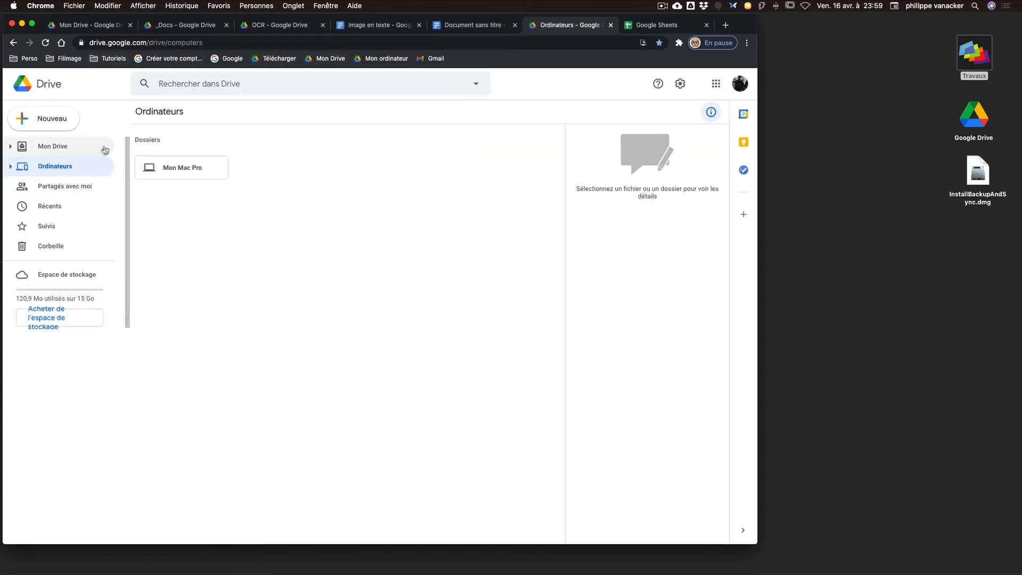
{"action": "left_click", "coordinate": [10, 147]}
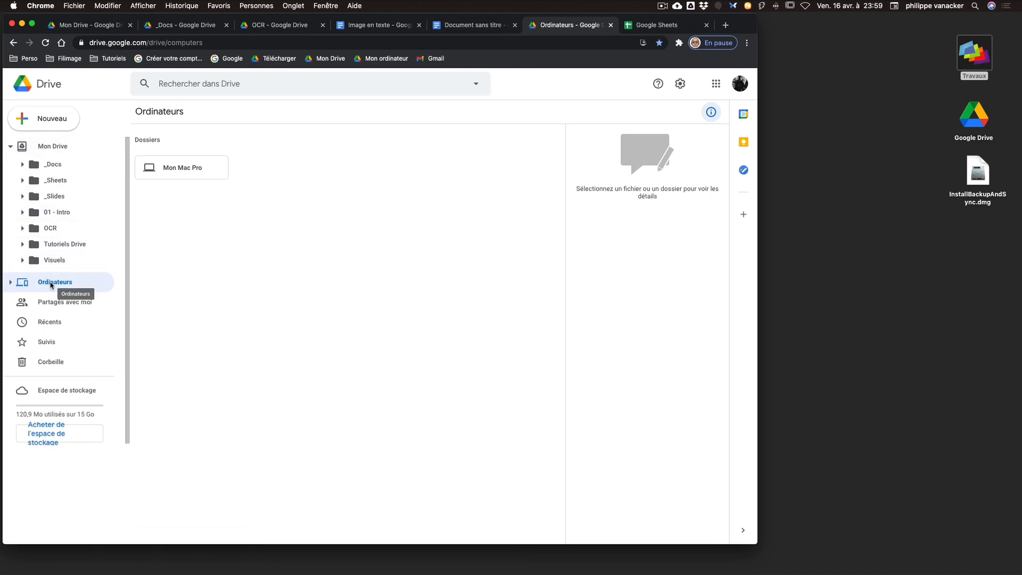
{"action": "left_click", "coordinate": [56, 154]}
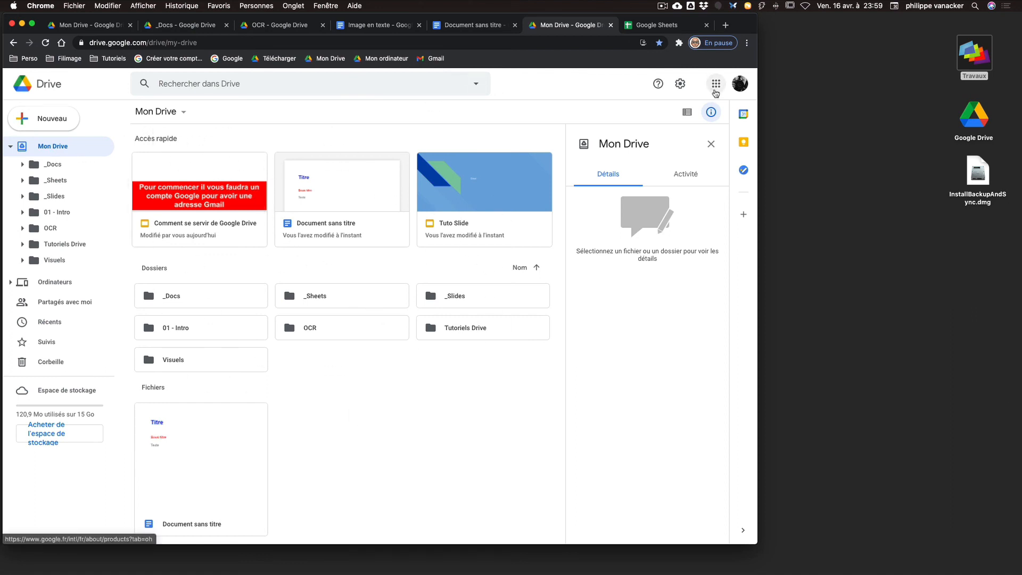
{"action": "left_click", "coordinate": [716, 85]}
{"action": "left_click", "coordinate": [716, 84]}
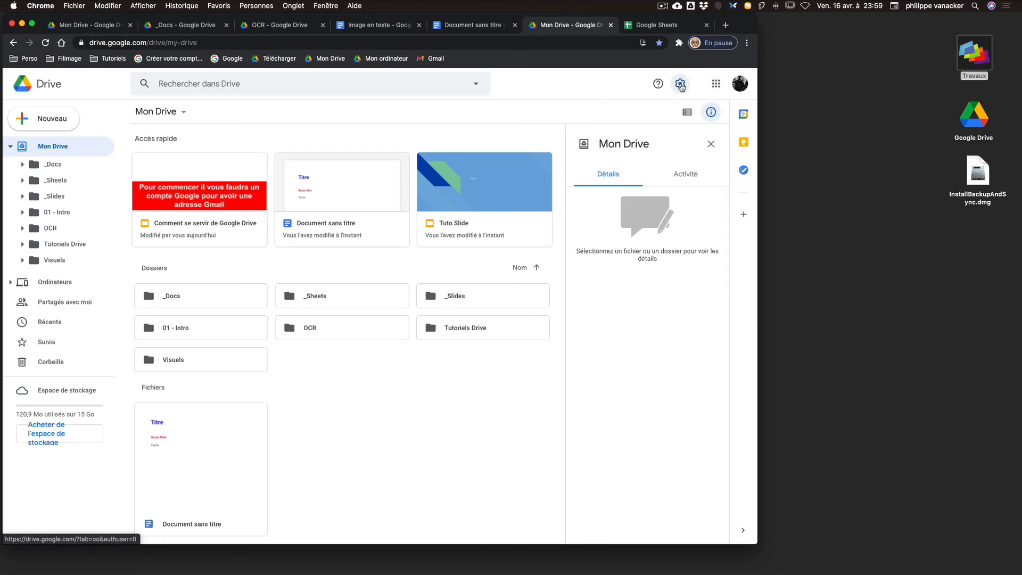
Turn off the "Accès rapide" suggestions in Drive's general settings and move the Paramètres dialog off the file list
{"action": "left_click", "coordinate": [680, 85]}
{"action": "left_click", "coordinate": [585, 108]}
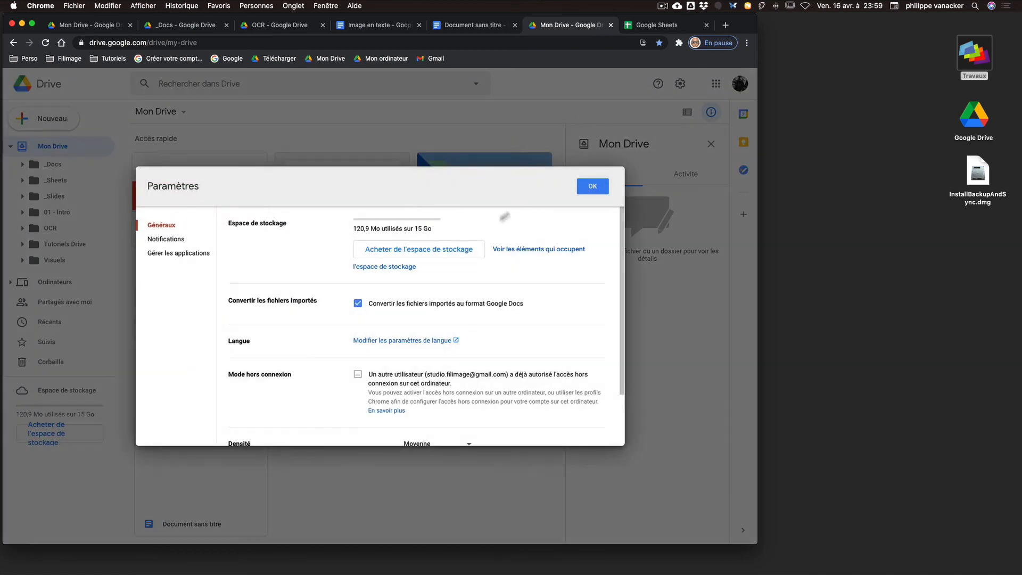
{"action": "scroll", "coordinate": [485, 314], "scroll_direction": "down", "scroll_amount": 3}
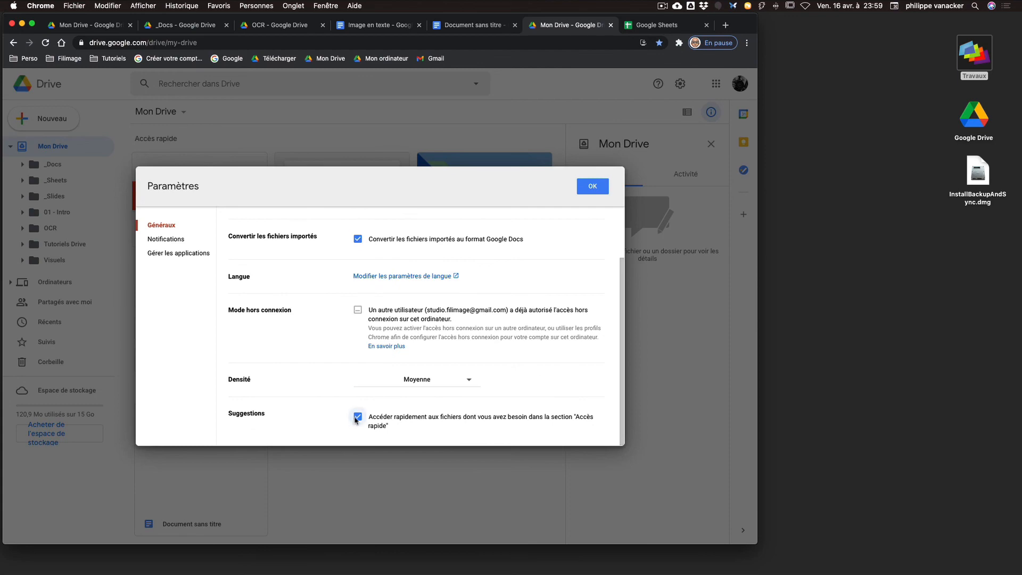
{"action": "left_click", "coordinate": [356, 419]}
{"action": "left_click_drag", "start_coordinate": [454, 189], "coordinate": [586, 103]}
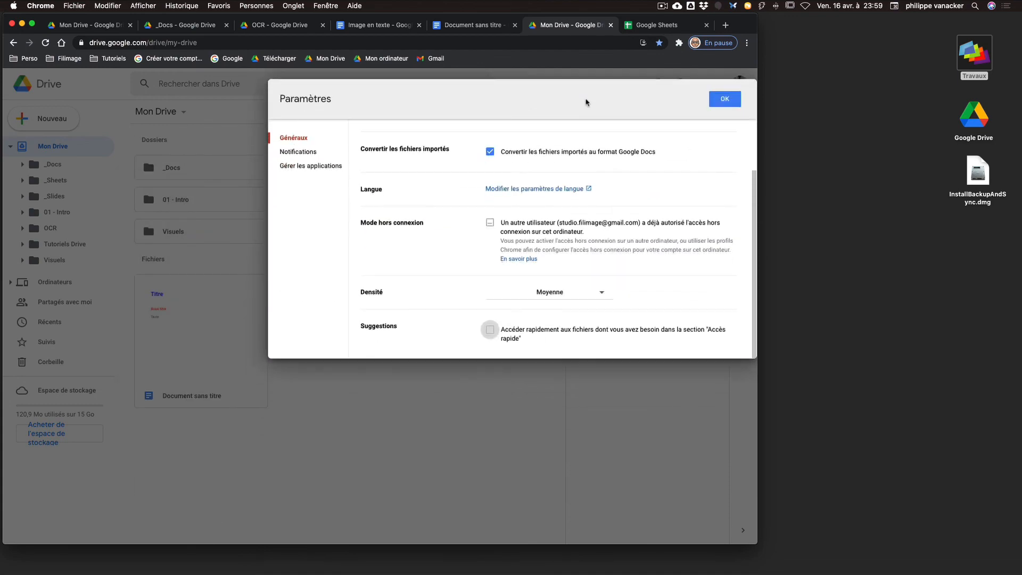
Turn the "Accès rapide" suggestions back on and close the Drive settings
{"action": "left_click", "coordinate": [490, 330]}
{"action": "left_click", "coordinate": [492, 332]}
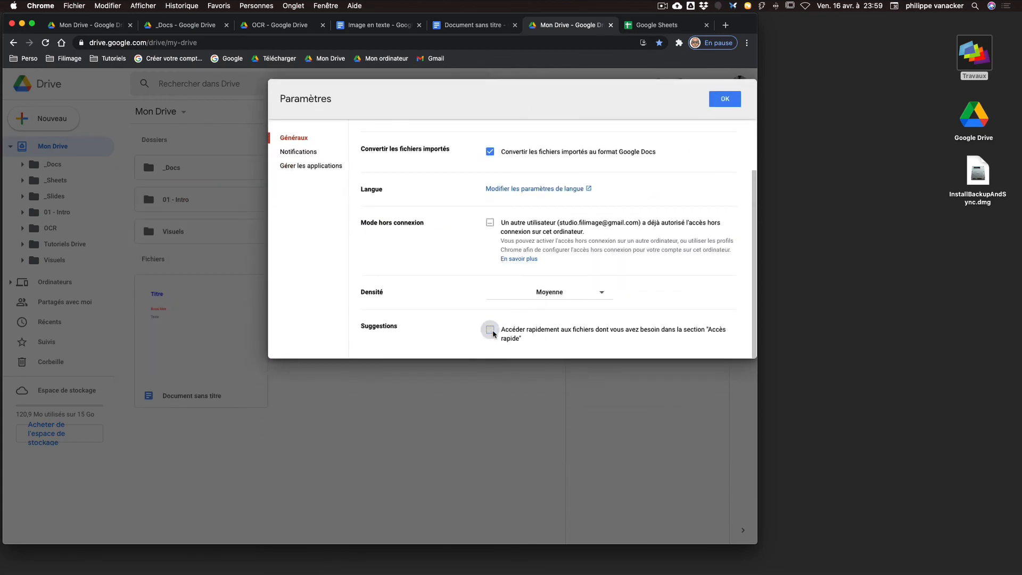
{"action": "left_click", "coordinate": [490, 330]}
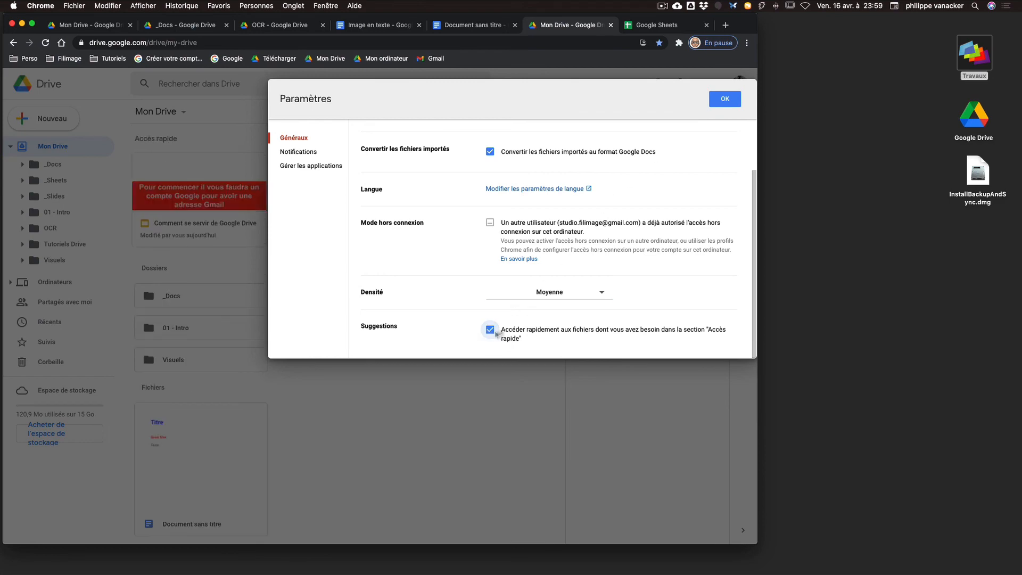
{"action": "left_click", "coordinate": [727, 106]}
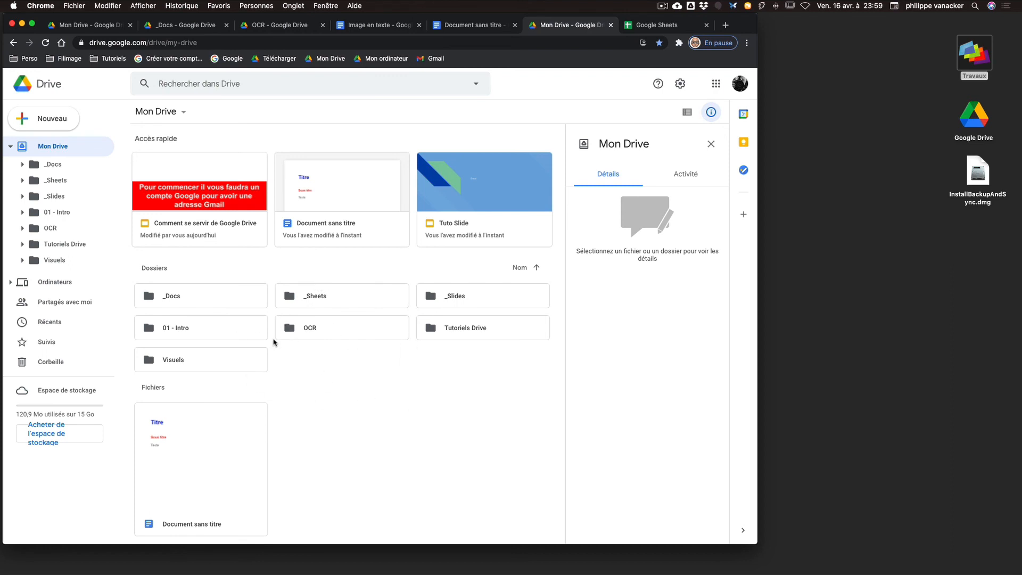
Collapse the Mon Drive folder tree and open Agenda alongside the file list
{"action": "left_click", "coordinate": [273, 342]}
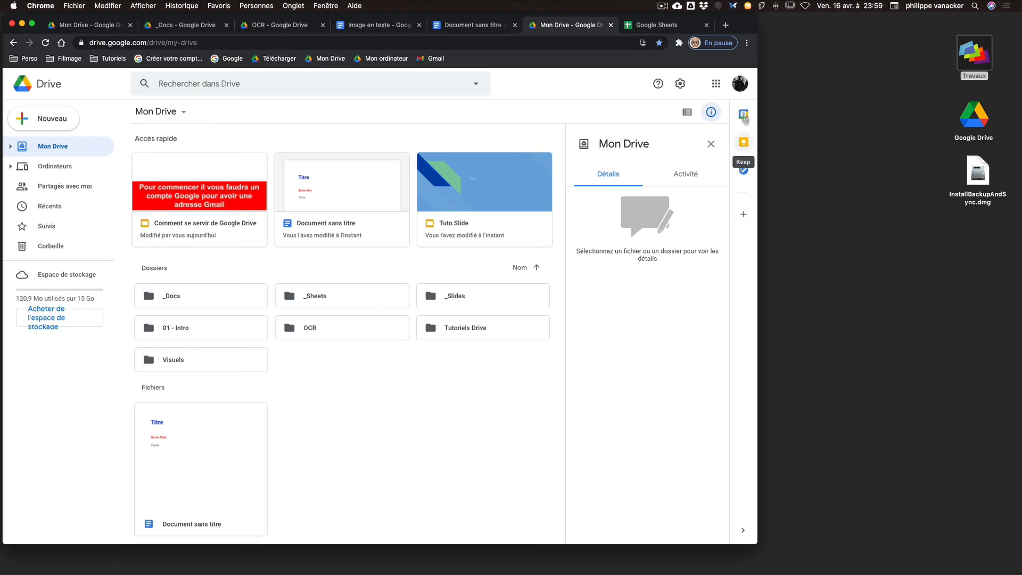
{"action": "left_click", "coordinate": [746, 116]}
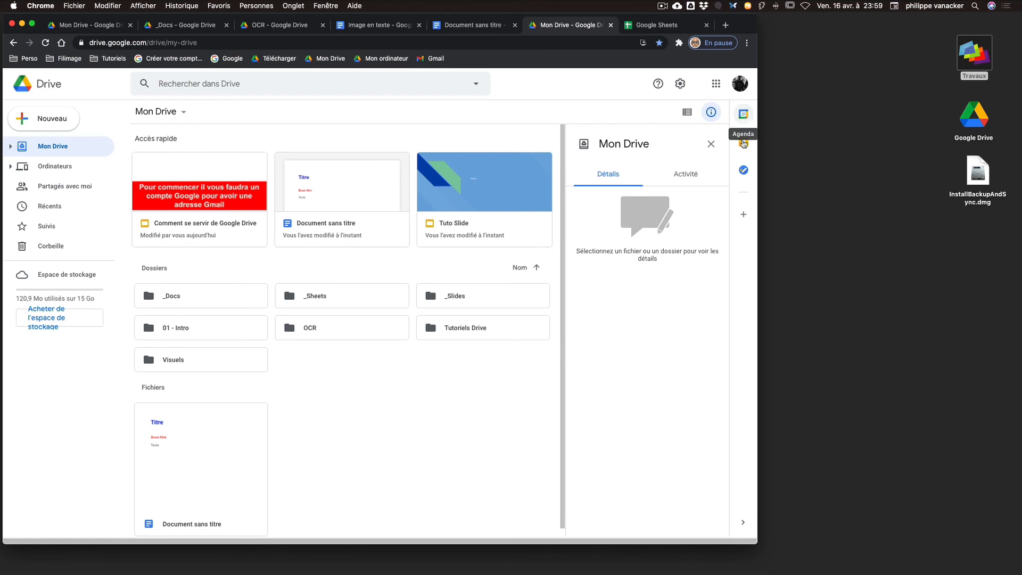